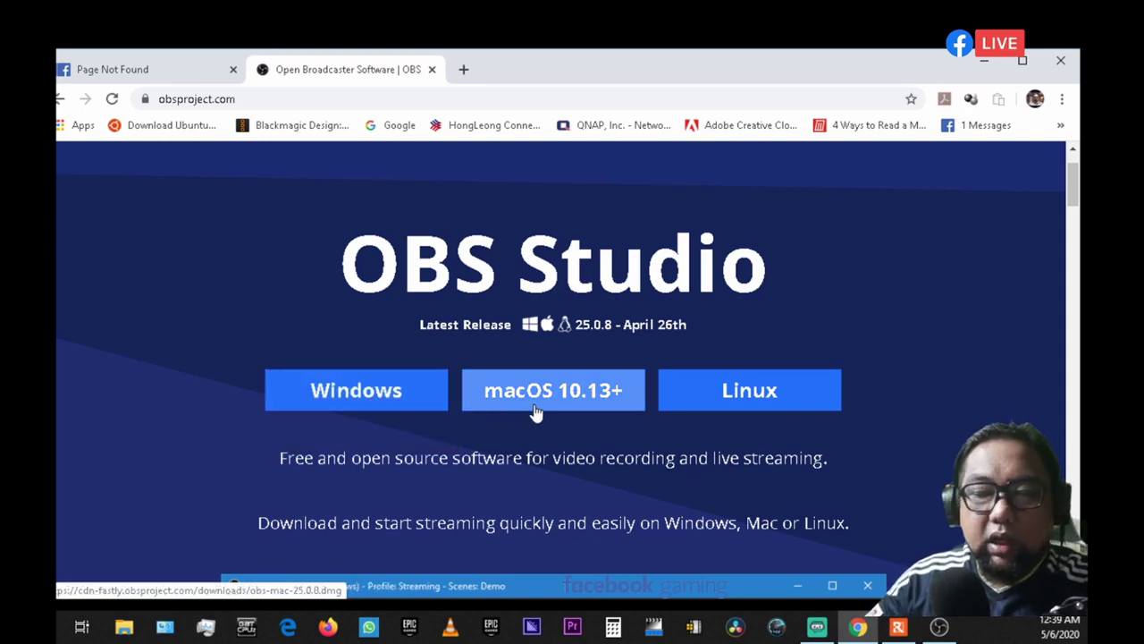
View the release download options on the OBS website and switch to the OBS Studio application.
{"action": "scroll", "coordinate": [451, 440], "scroll_direction": "down", "scroll_amount": 1}
{"action": "scroll", "coordinate": [451, 440], "scroll_direction": "down", "scroll_amount": 1}
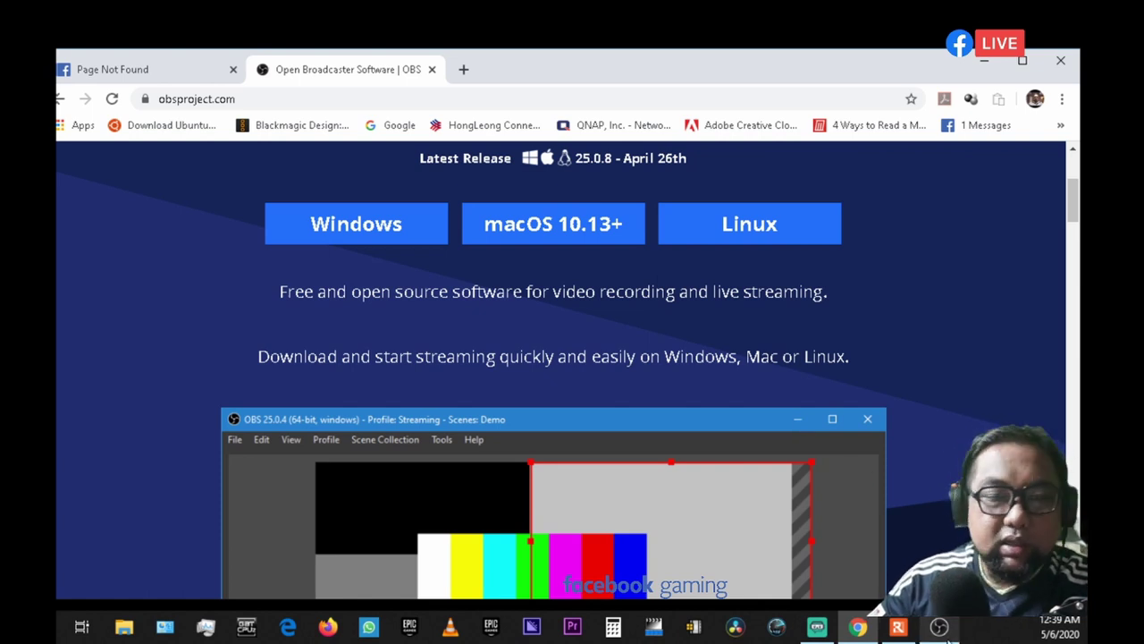
{"action": "left_click", "coordinate": [939, 627]}
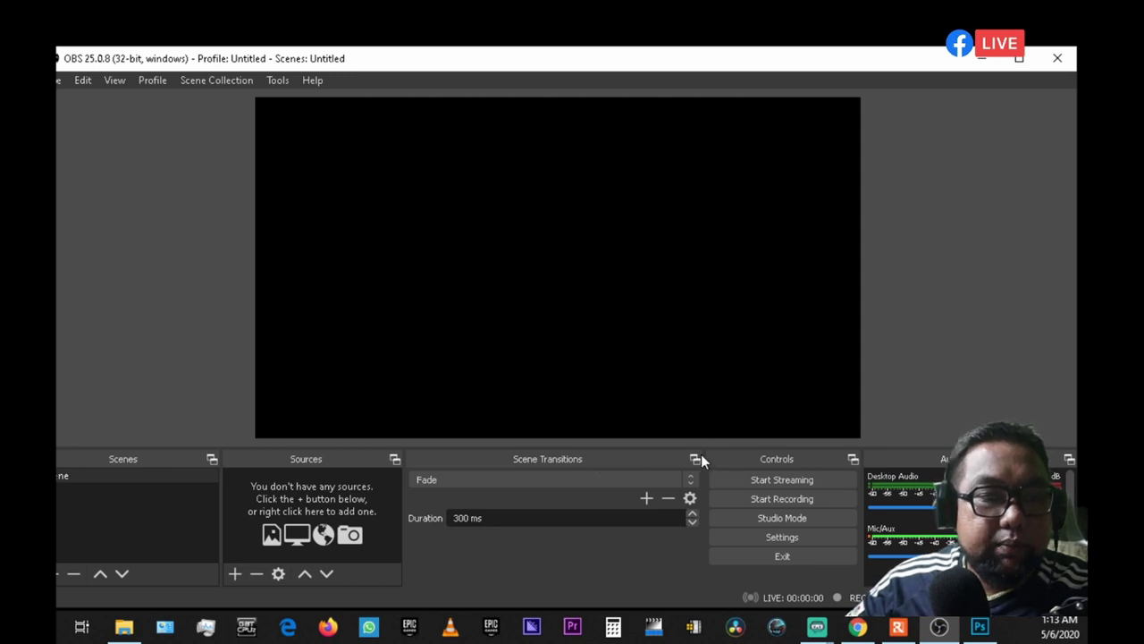
Narrow the Scene Transitions dock and turn on Studio Mode.
{"action": "left_click_drag", "start_coordinate": [704, 455], "coordinate": [637, 457]}
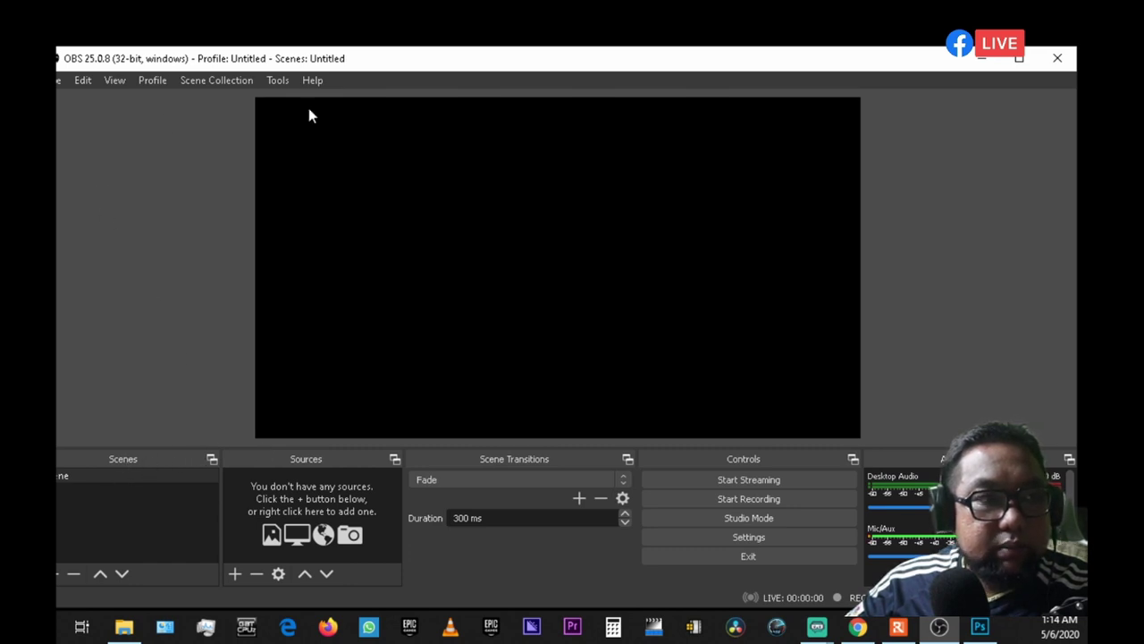
{"action": "left_click", "coordinate": [734, 516]}
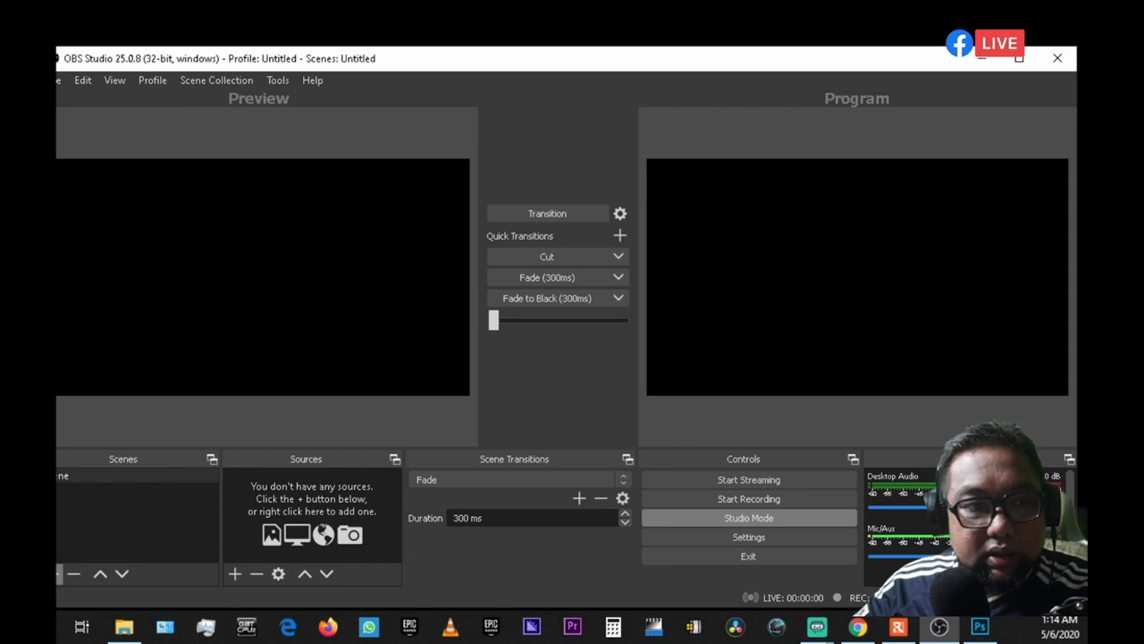
Rename the existing scene as "Wallpaper Start".
{"action": "right_click", "coordinate": [56, 481]}
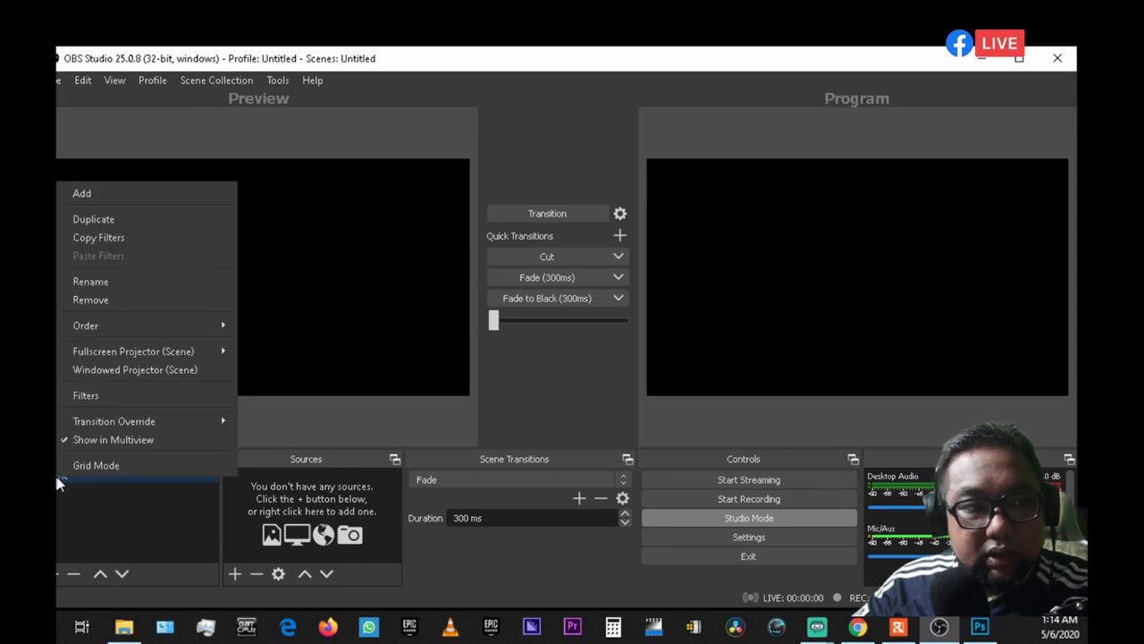
{"action": "left_click", "coordinate": [125, 280]}
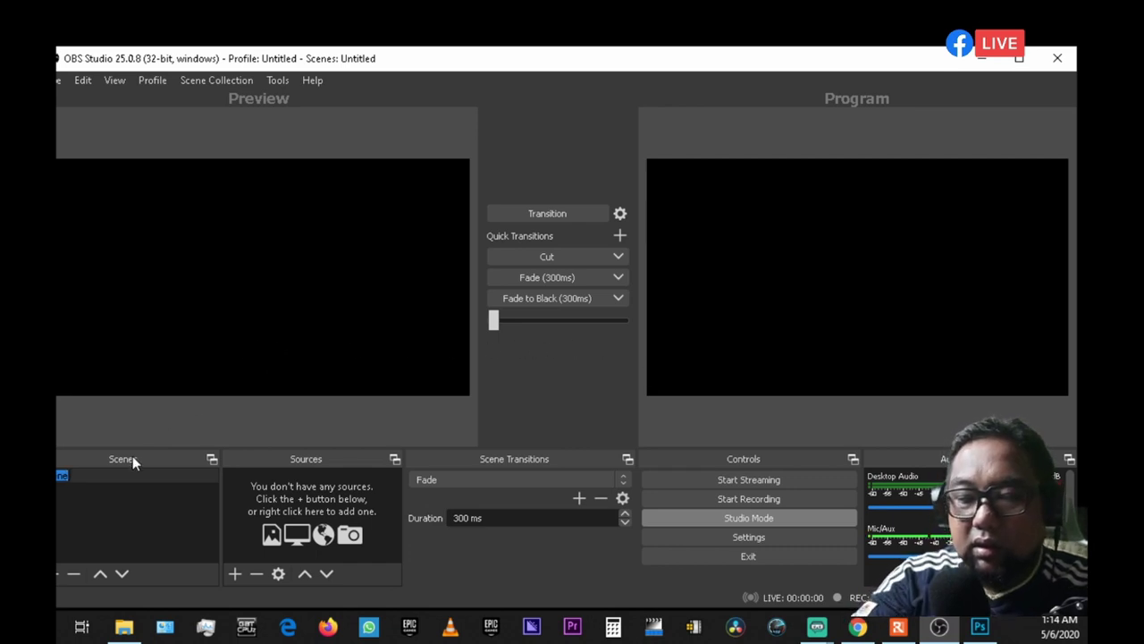
{"action": "key", "text": "BackSpace"}
{"action": "type", "text": "Wallpap"}
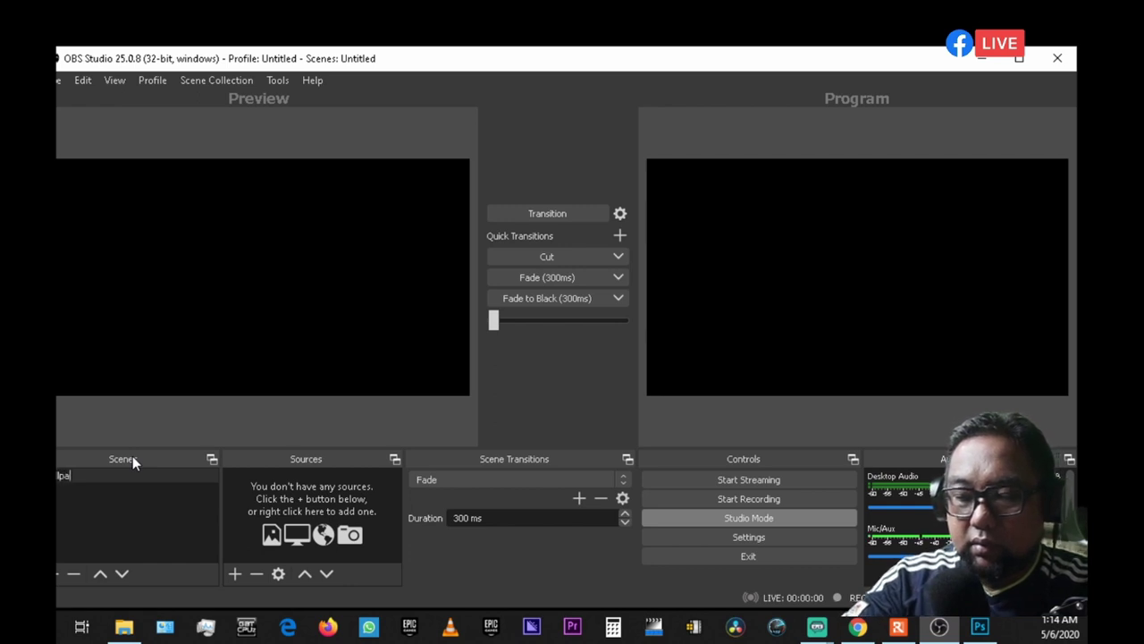
{"action": "type", "text": "er"}
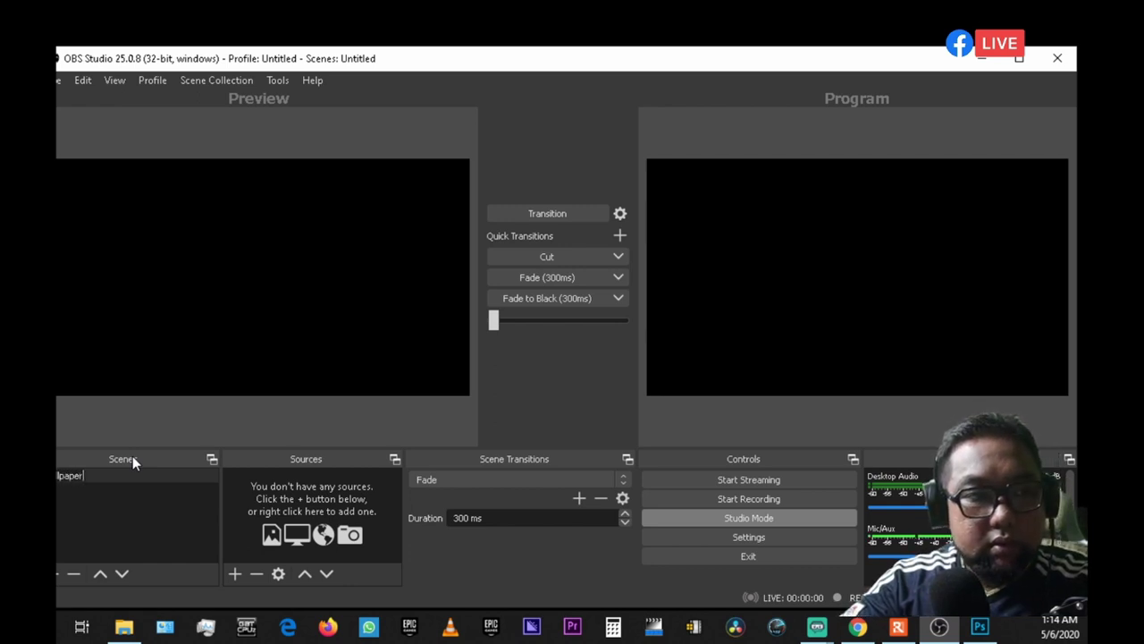
{"action": "type", "text": " Start"}
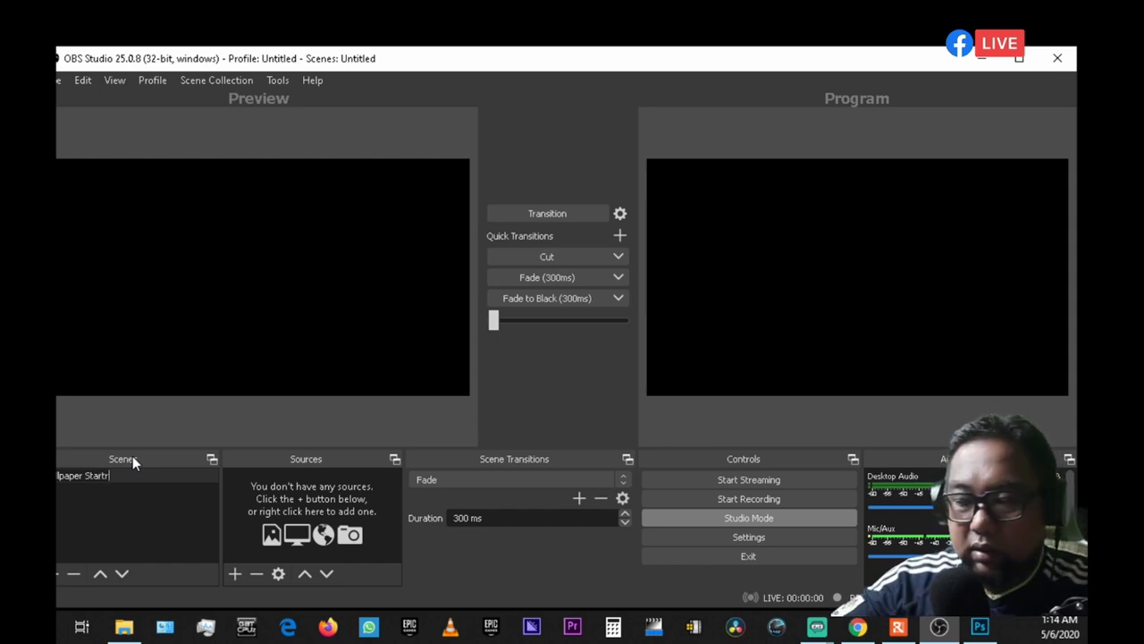
{"action": "key", "text": "Return"}
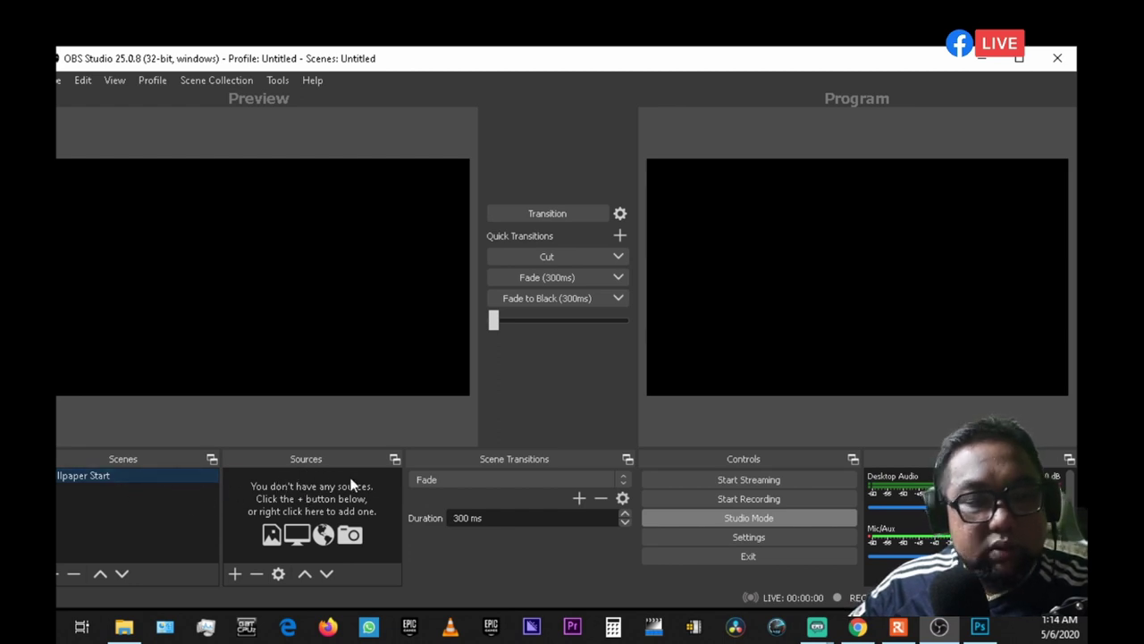
Add a new Image source named "Wallpaper Dah nak Start" to the Wallpaper Start scene.
{"action": "left_click", "coordinate": [234, 575]}
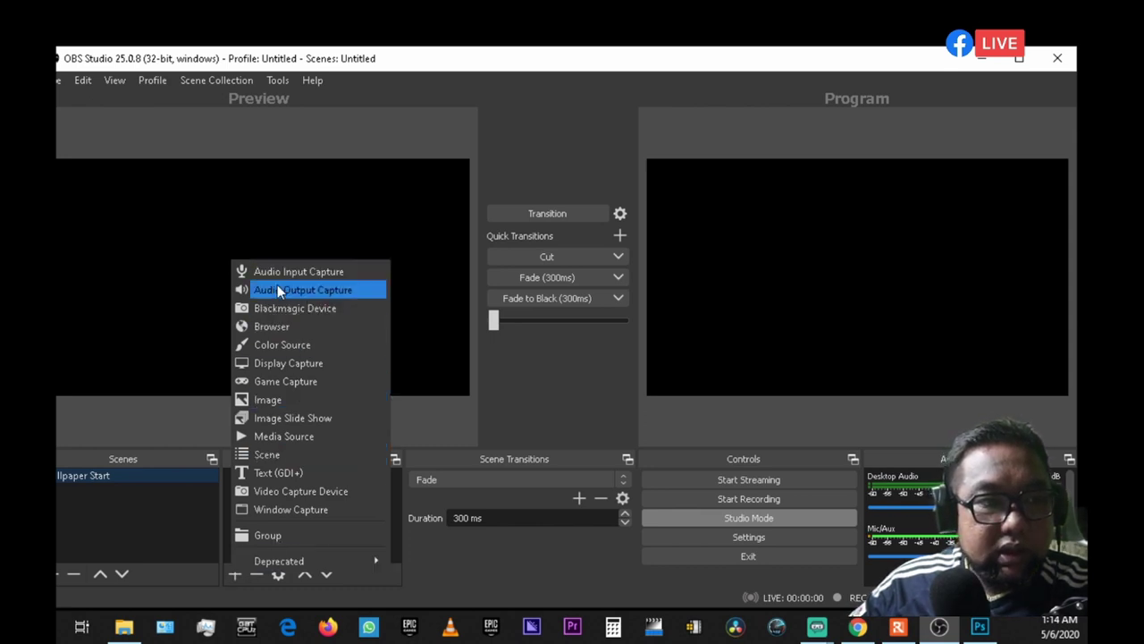
{"action": "left_click", "coordinate": [281, 399]}
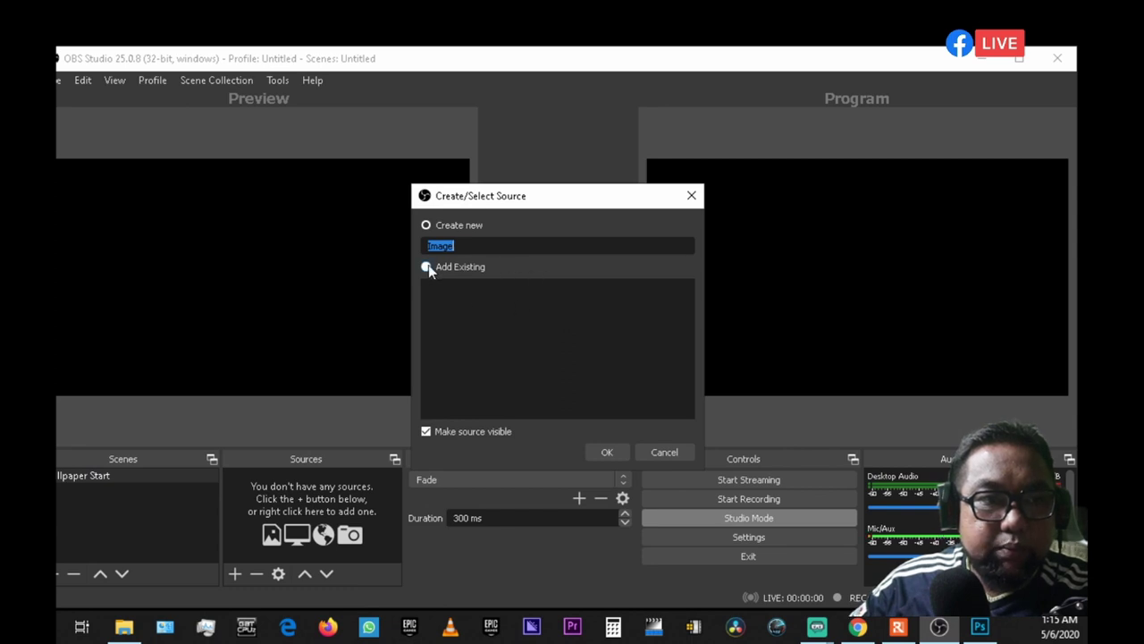
{"action": "left_click", "coordinate": [469, 250]}
{"action": "left_click_drag", "start_coordinate": [469, 251], "coordinate": [416, 246]}
{"action": "type", "text": "Wallpaper "}
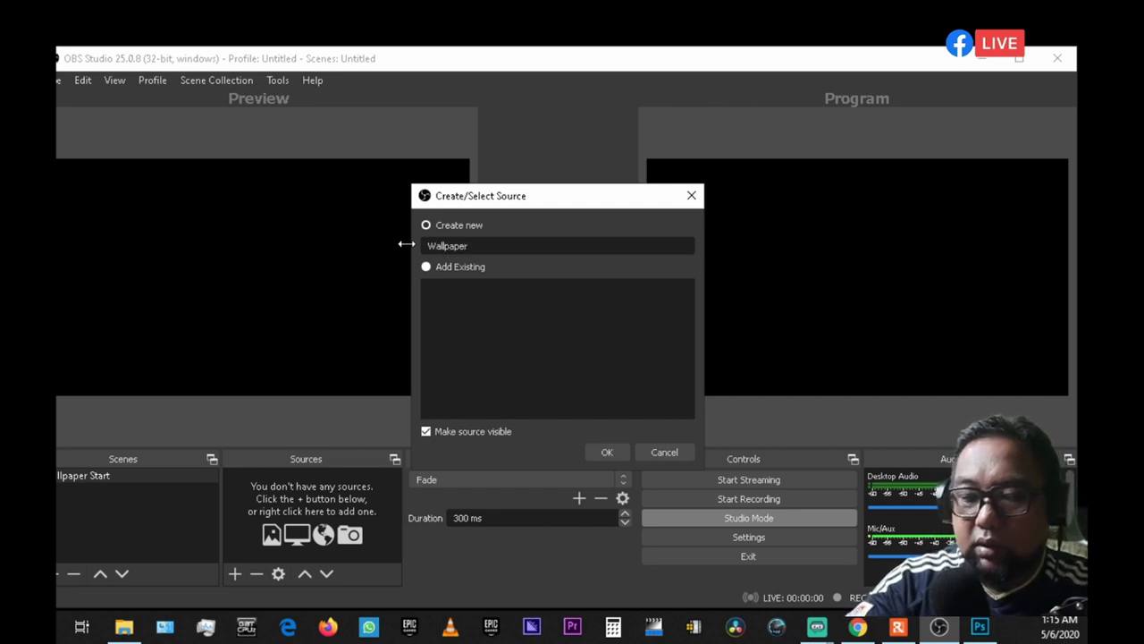
{"action": "type", "text": "Dah nak Start"}
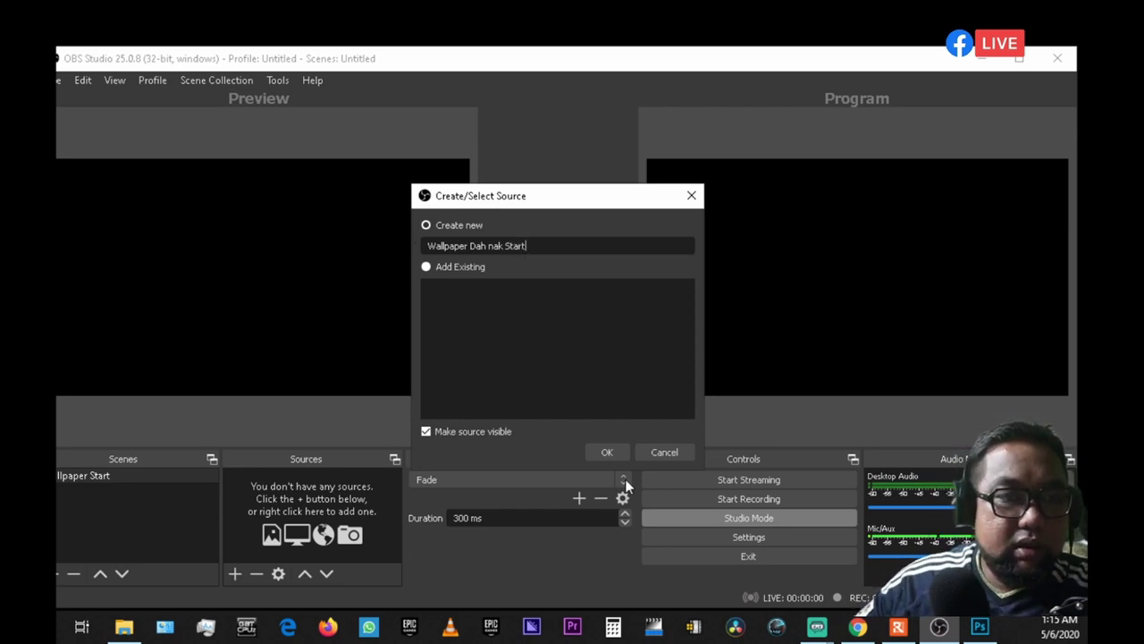
{"action": "left_click", "coordinate": [612, 455]}
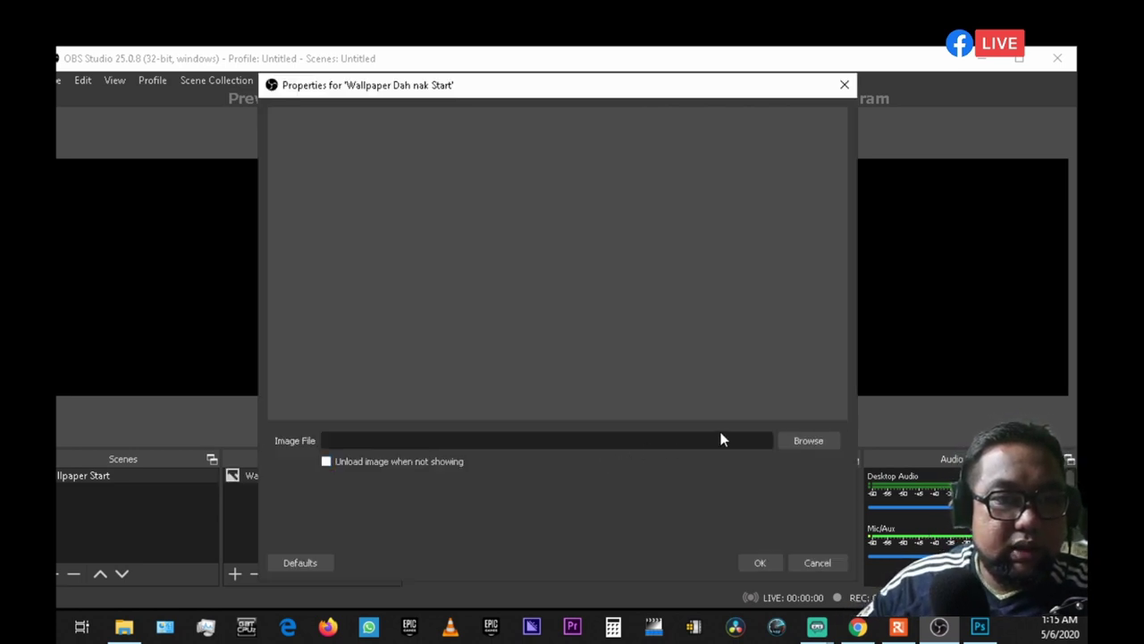
Load "Dah nak Start.jpeg" from the Desktop's .gallery folder into the wallpaper source and enlarge it to fill the preview canvas.
{"action": "left_click", "coordinate": [825, 443]}
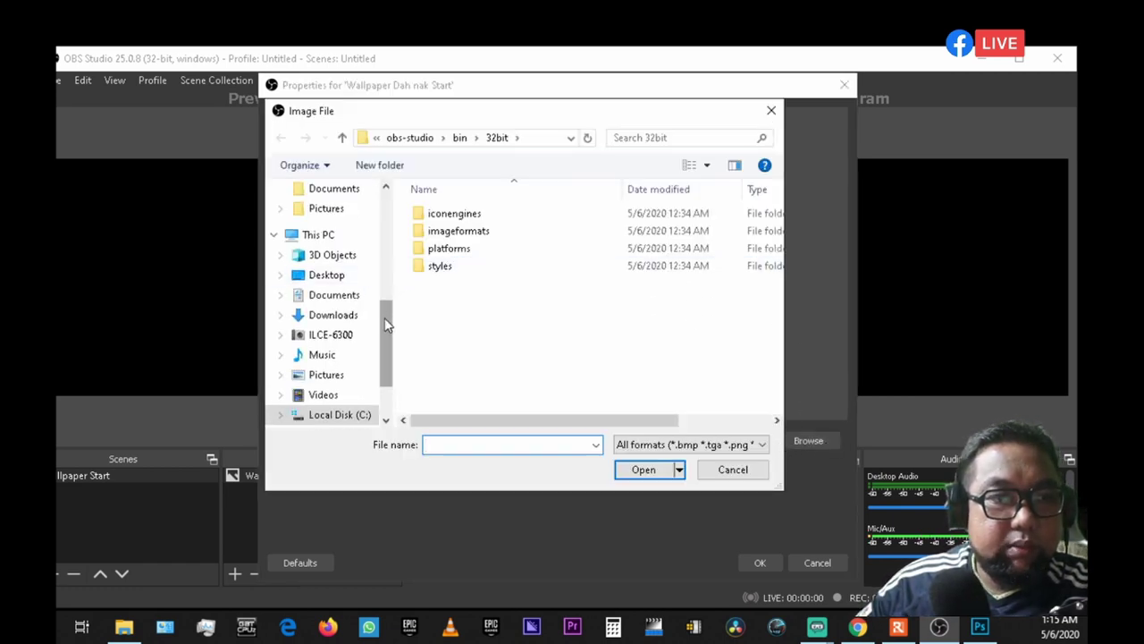
{"action": "left_click_drag", "start_coordinate": [384, 317], "coordinate": [384, 201]}
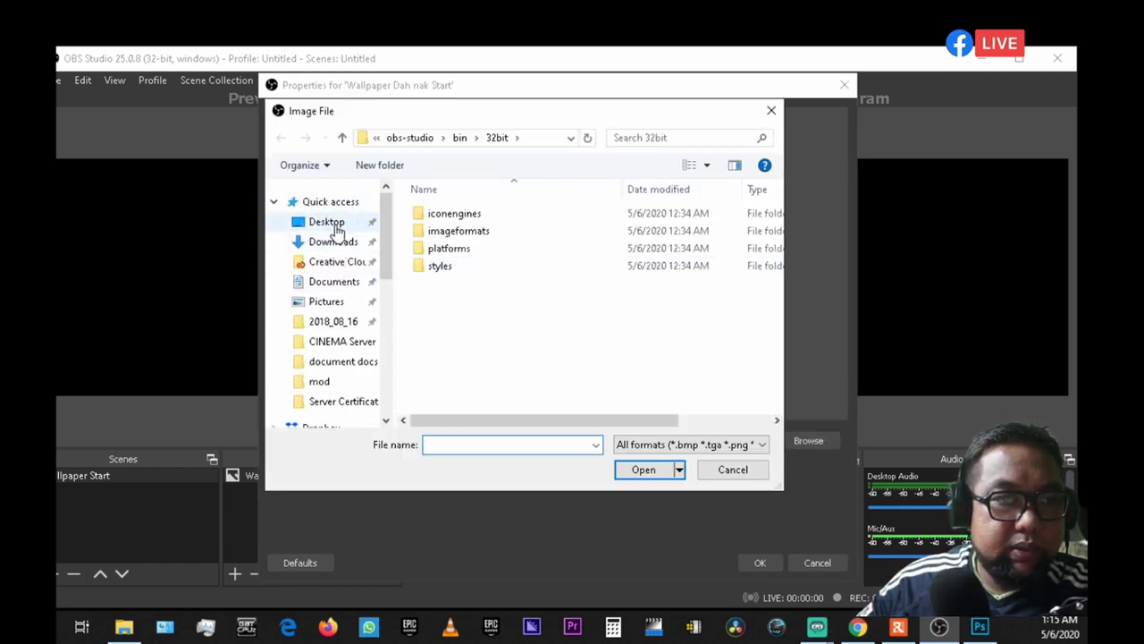
{"action": "left_click", "coordinate": [334, 226]}
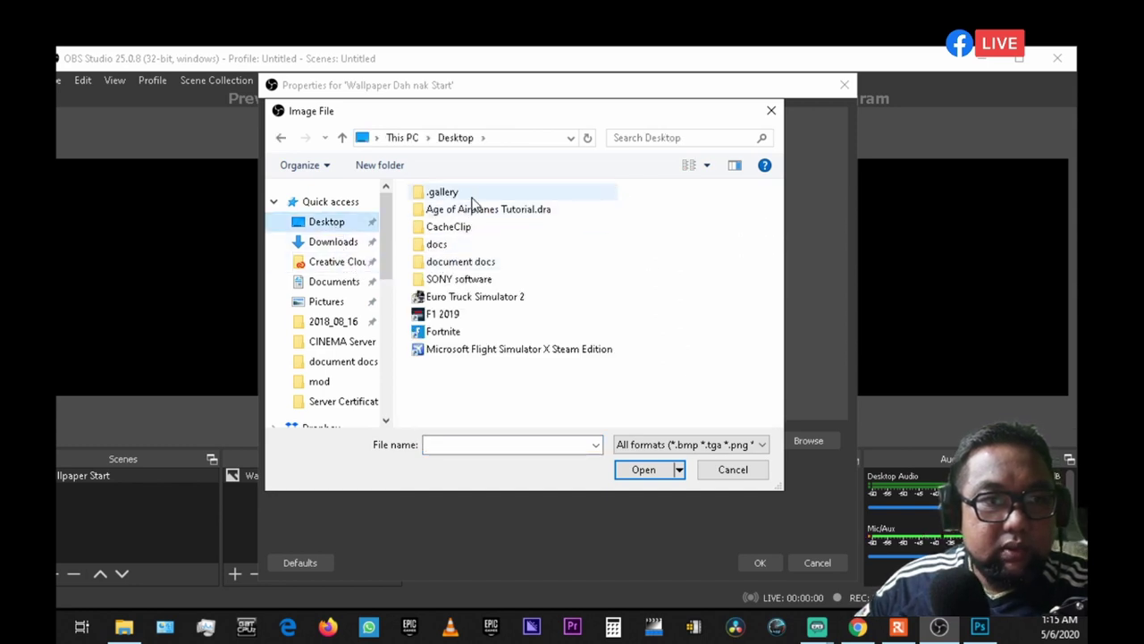
{"action": "double_click", "coordinate": [440, 192]}
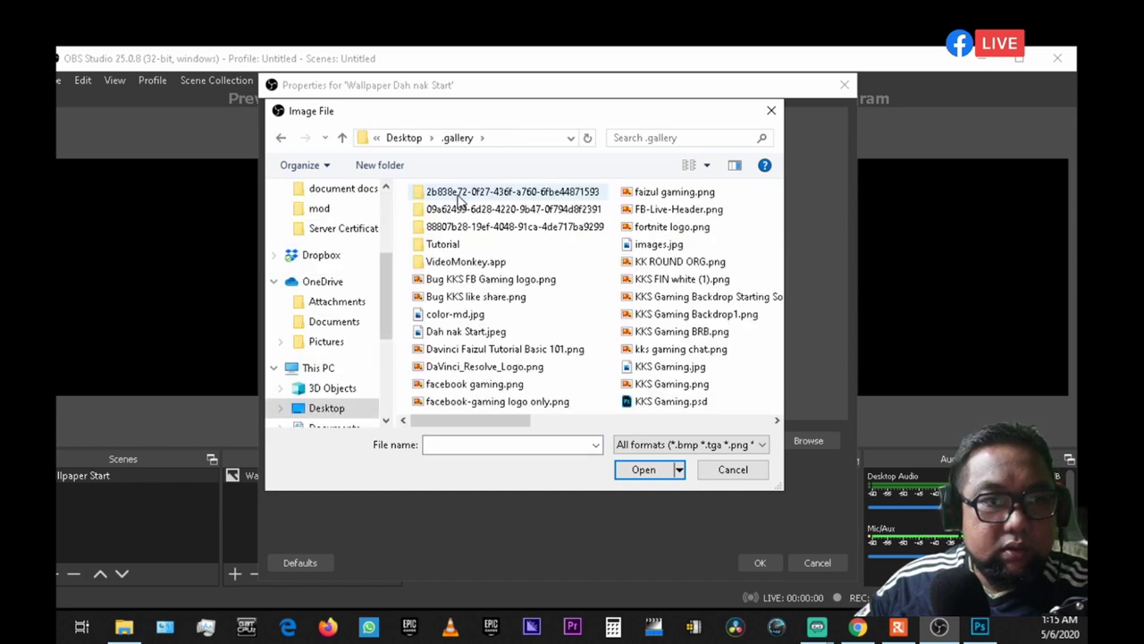
{"action": "left_click", "coordinate": [506, 332]}
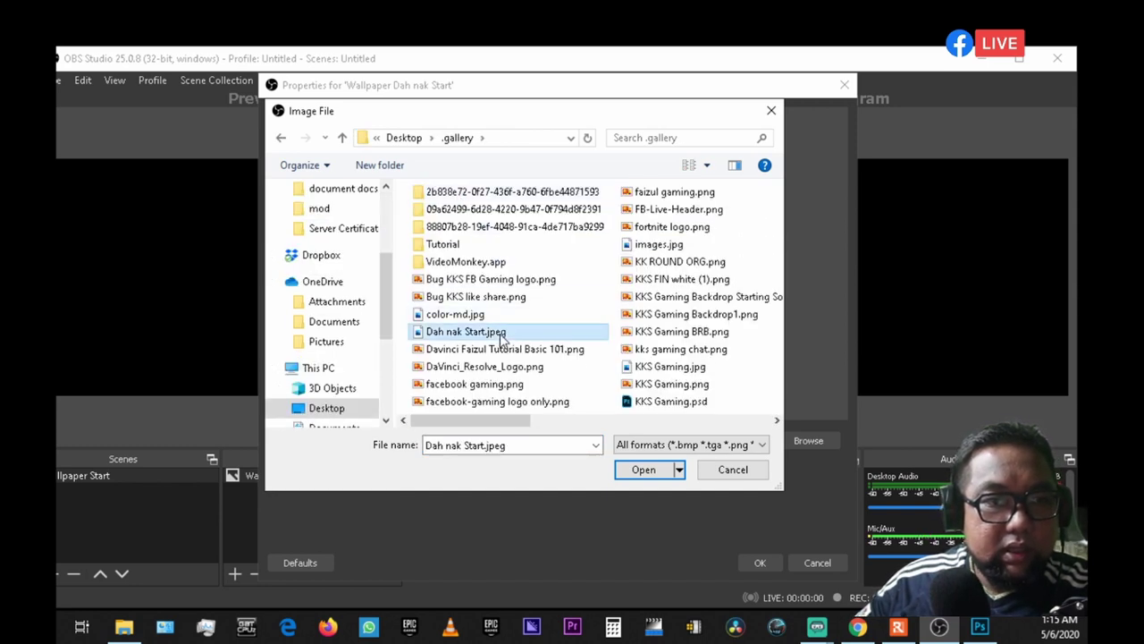
{"action": "left_click", "coordinate": [642, 470]}
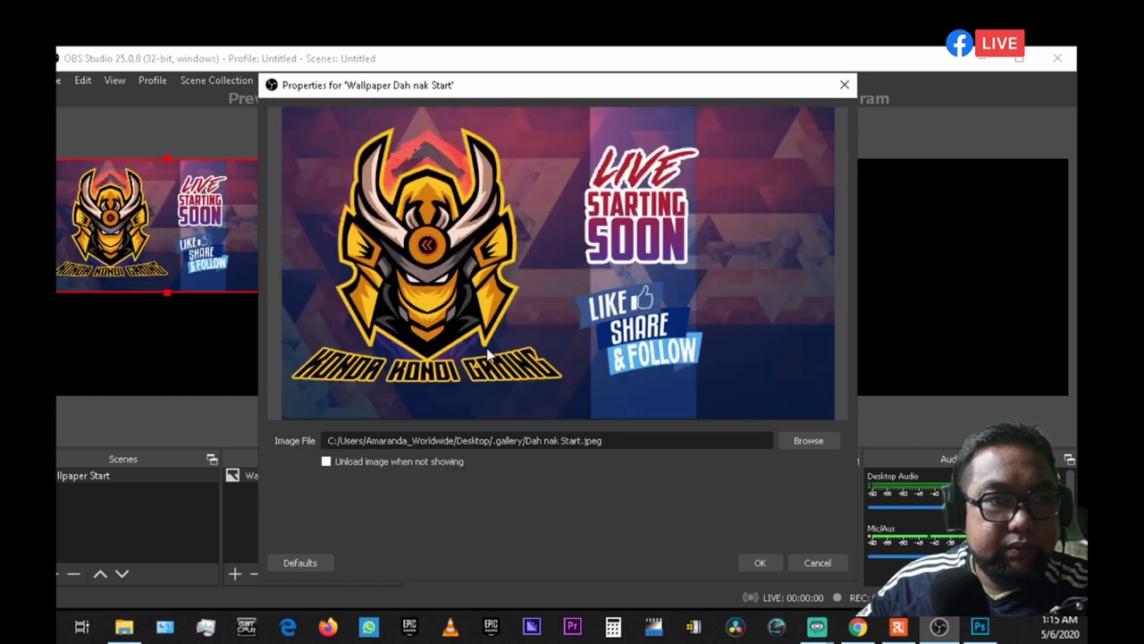
{"action": "left_click", "coordinate": [758, 563]}
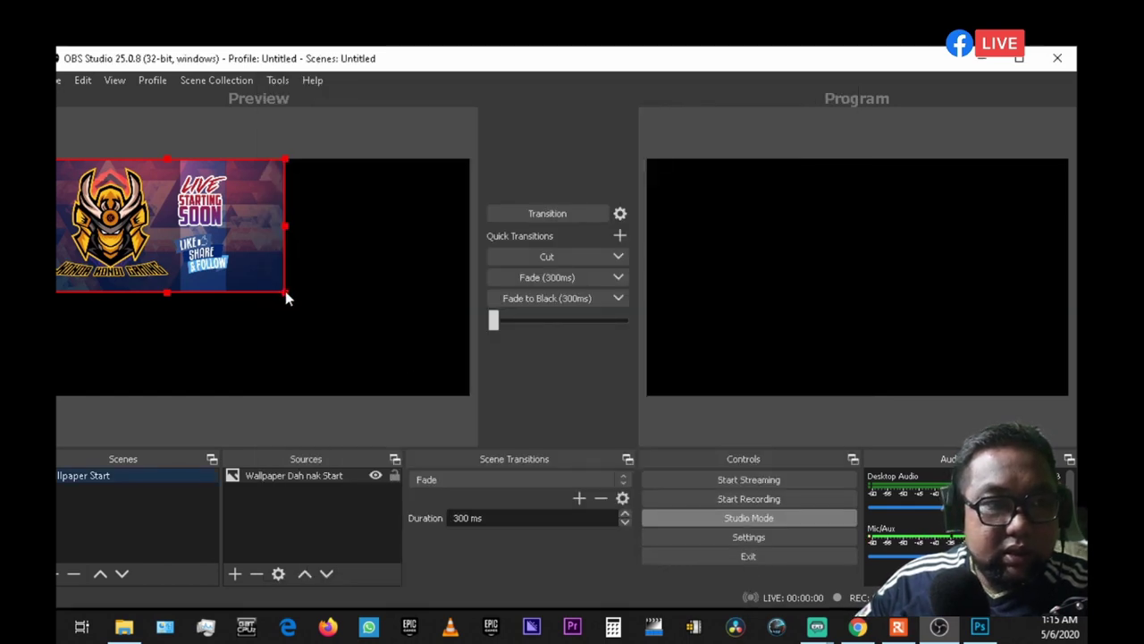
{"action": "left_click_drag", "start_coordinate": [285, 291], "coordinate": [429, 392]}
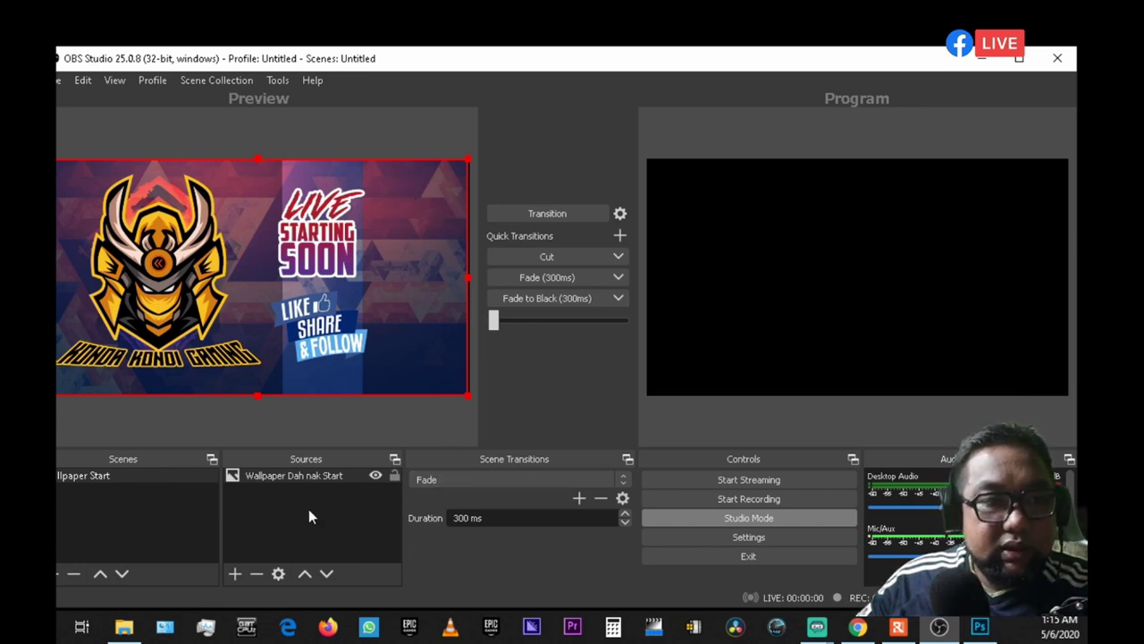
Add another new Image source named "Logo Live" to the scene.
{"action": "left_click", "coordinate": [233, 575]}
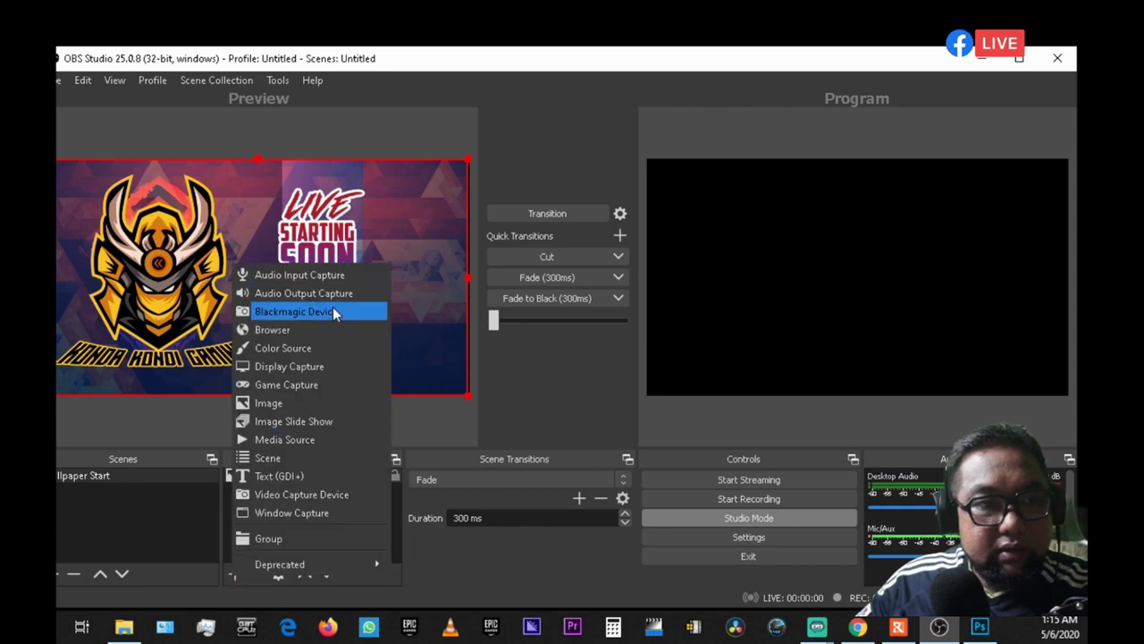
{"action": "left_click", "coordinate": [325, 407]}
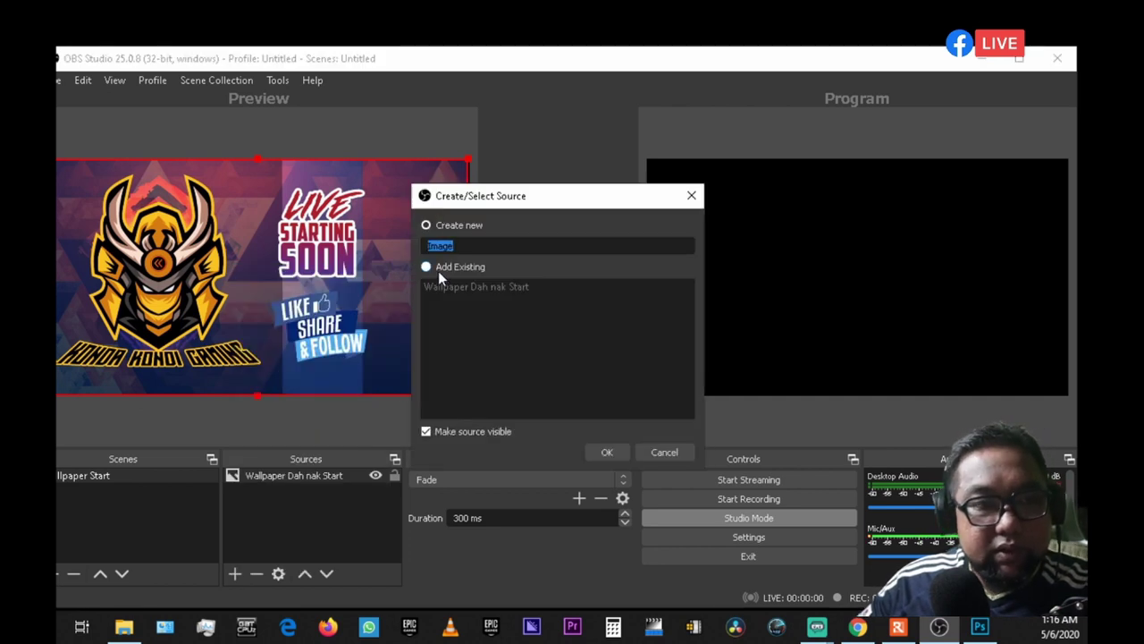
{"action": "left_click_drag", "start_coordinate": [464, 243], "coordinate": [391, 242]}
{"action": "type", "text": "L"}
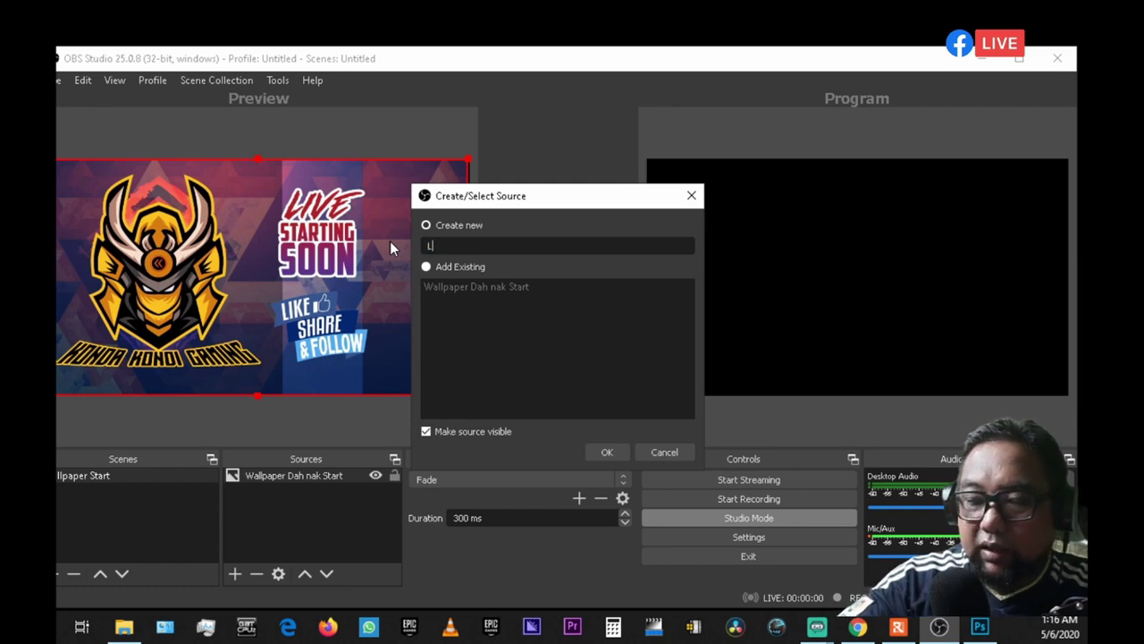
{"action": "type", "text": "ogo Live"}
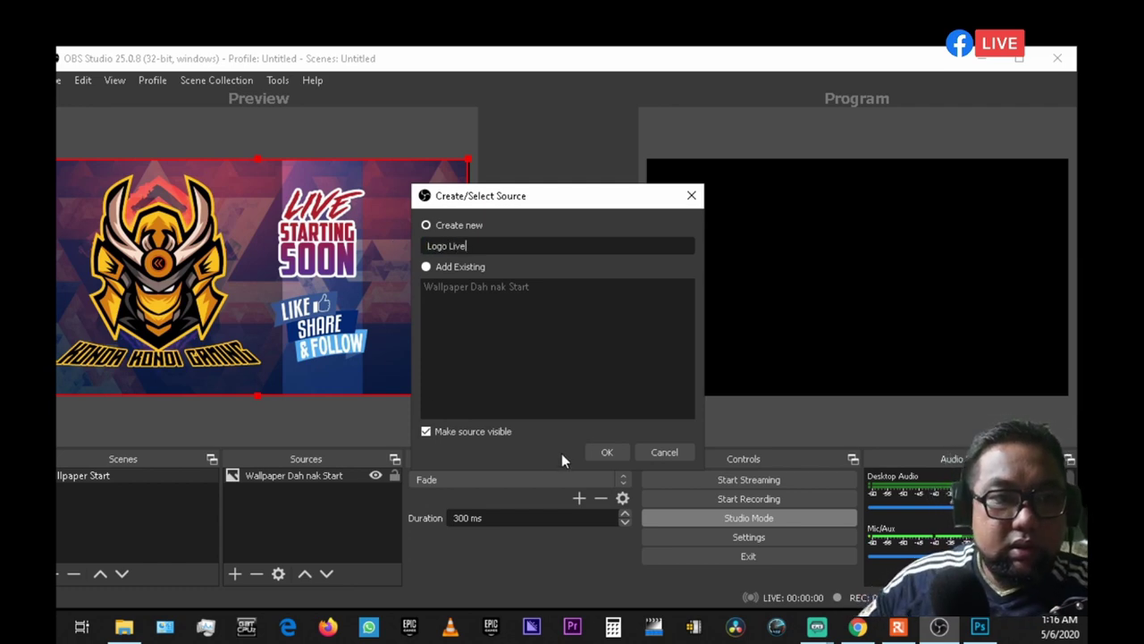
{"action": "left_click", "coordinate": [612, 453]}
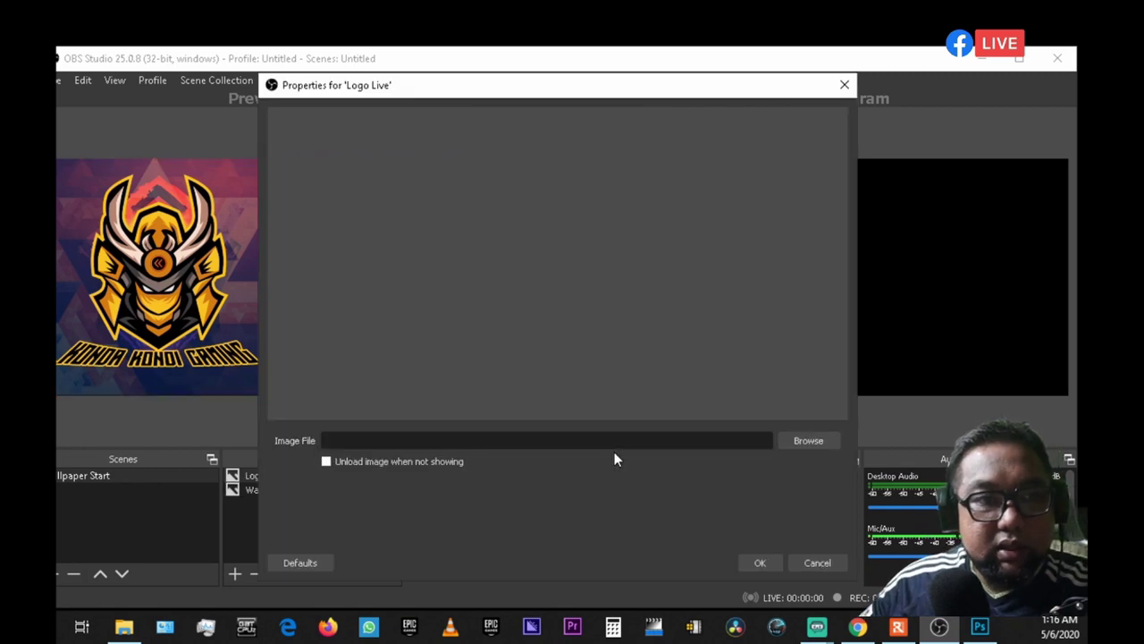
Load "FB-Live-Header.png" from the .gallery folder as the Logo Live source's image.
{"action": "left_click", "coordinate": [810, 442]}
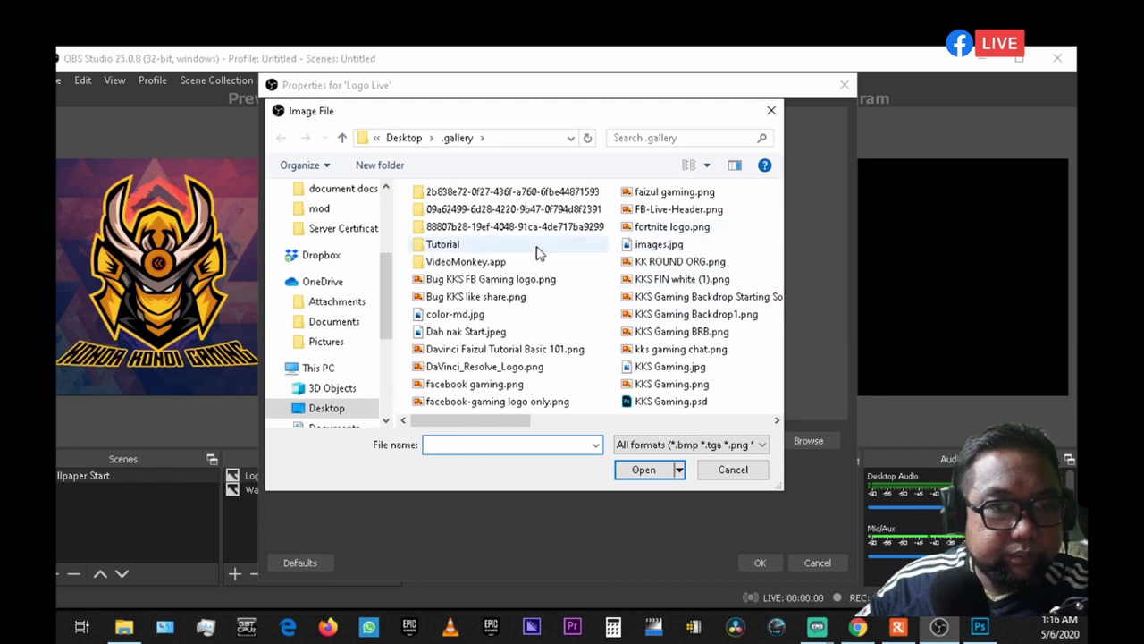
{"action": "left_click", "coordinate": [643, 211]}
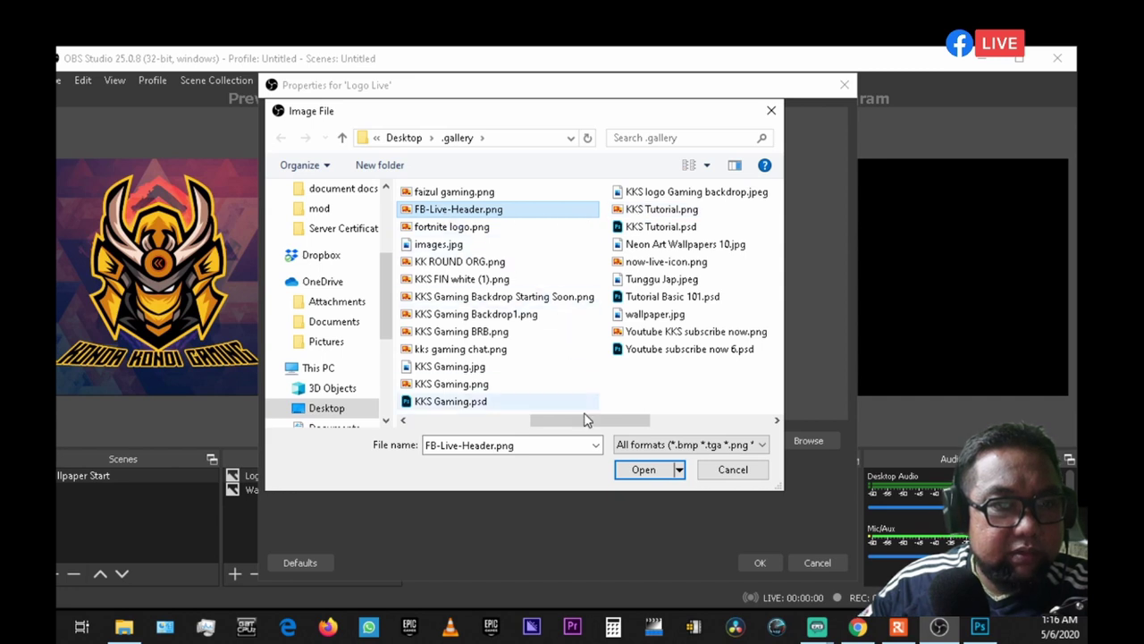
{"action": "left_click", "coordinate": [640, 474]}
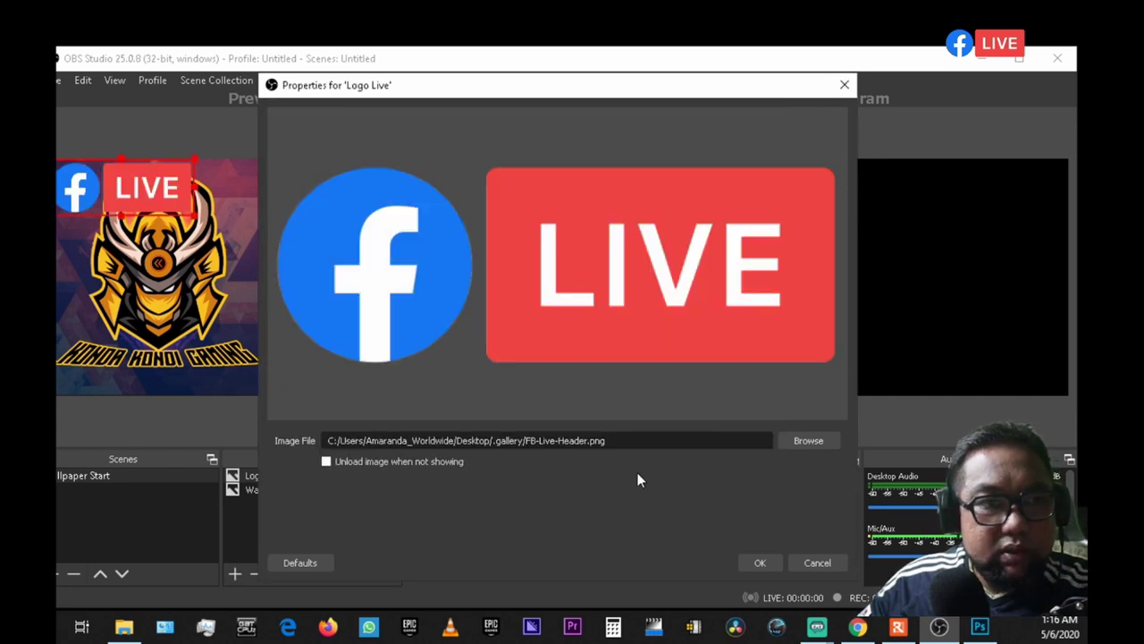
{"action": "left_click", "coordinate": [767, 560]}
Move the Facebook Live logo to the canvas's upper-right corner and shrink it to a small badge.
{"action": "left_click_drag", "start_coordinate": [135, 188], "coordinate": [396, 199]}
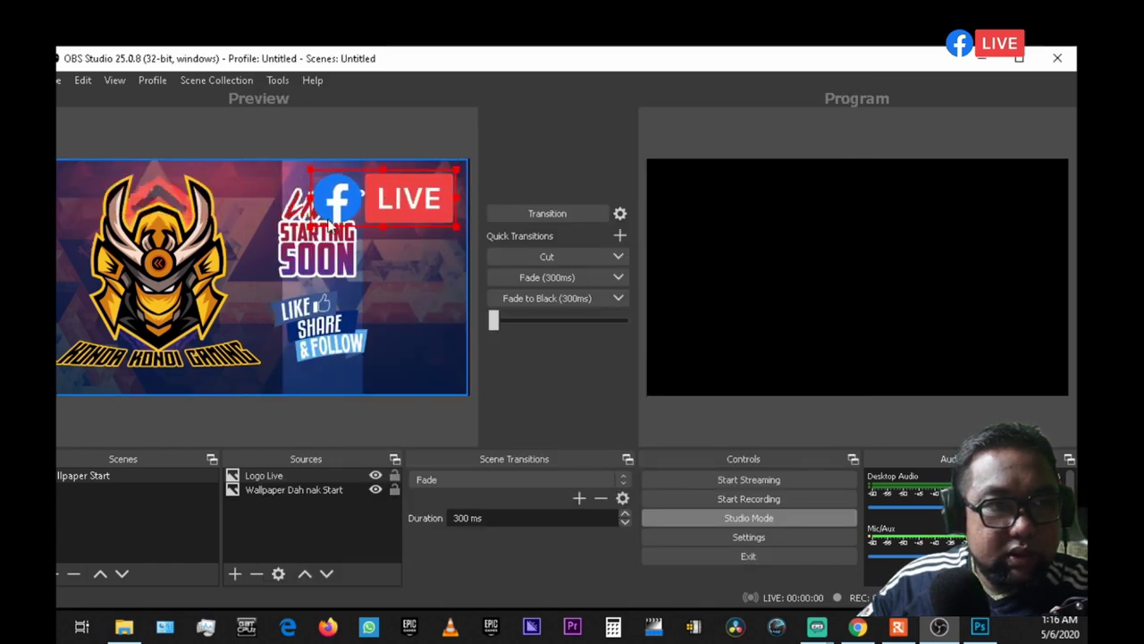
{"action": "left_click_drag", "start_coordinate": [314, 230], "coordinate": [411, 193]}
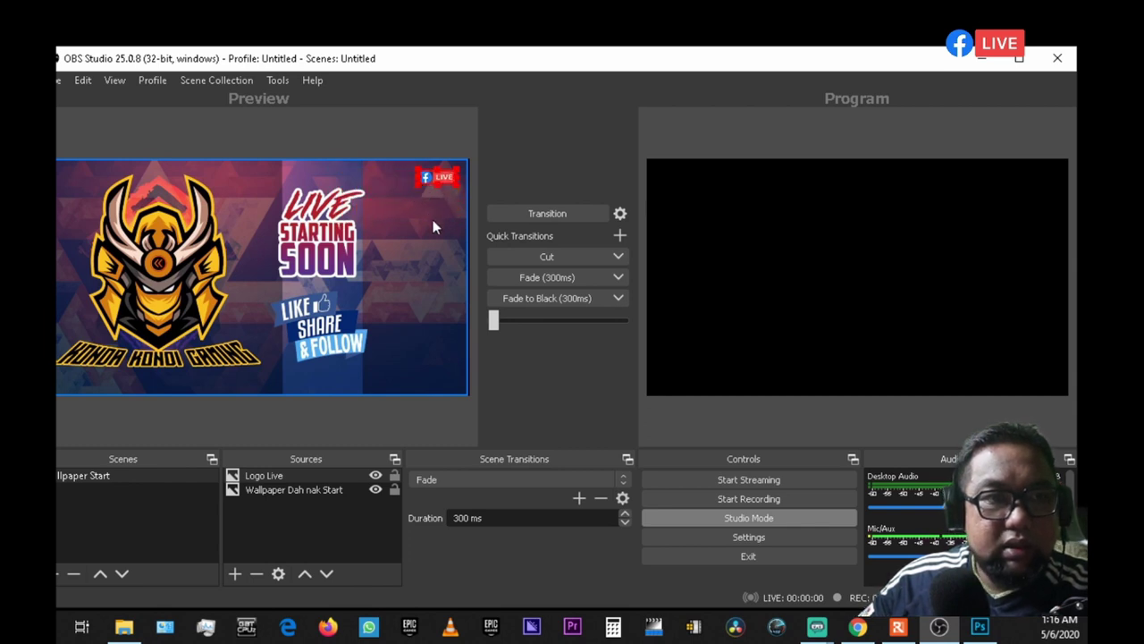
{"action": "left_click", "coordinate": [432, 222]}
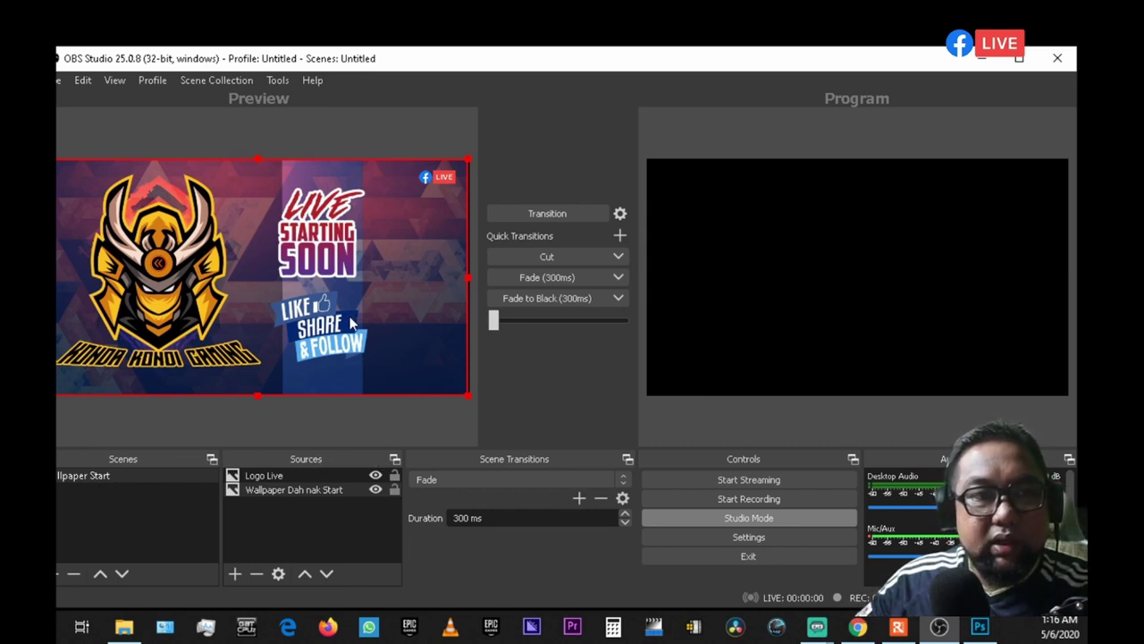
{"action": "left_click", "coordinate": [164, 501]}
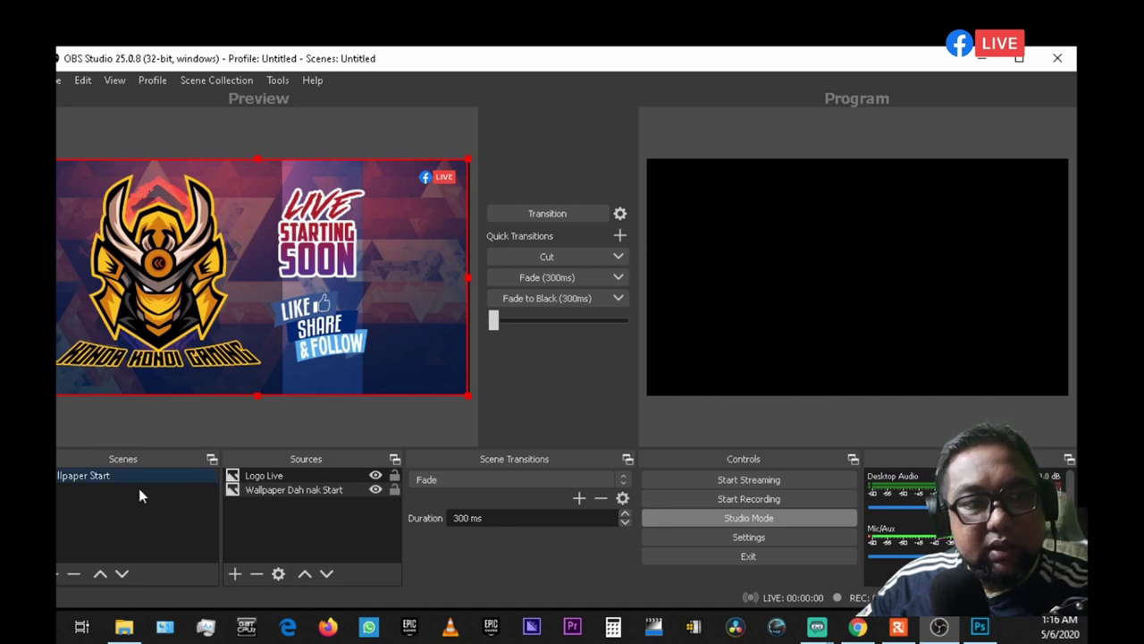
Add a new scene named "Logo Reveal Montage".
{"action": "left_click", "coordinate": [57, 575]}
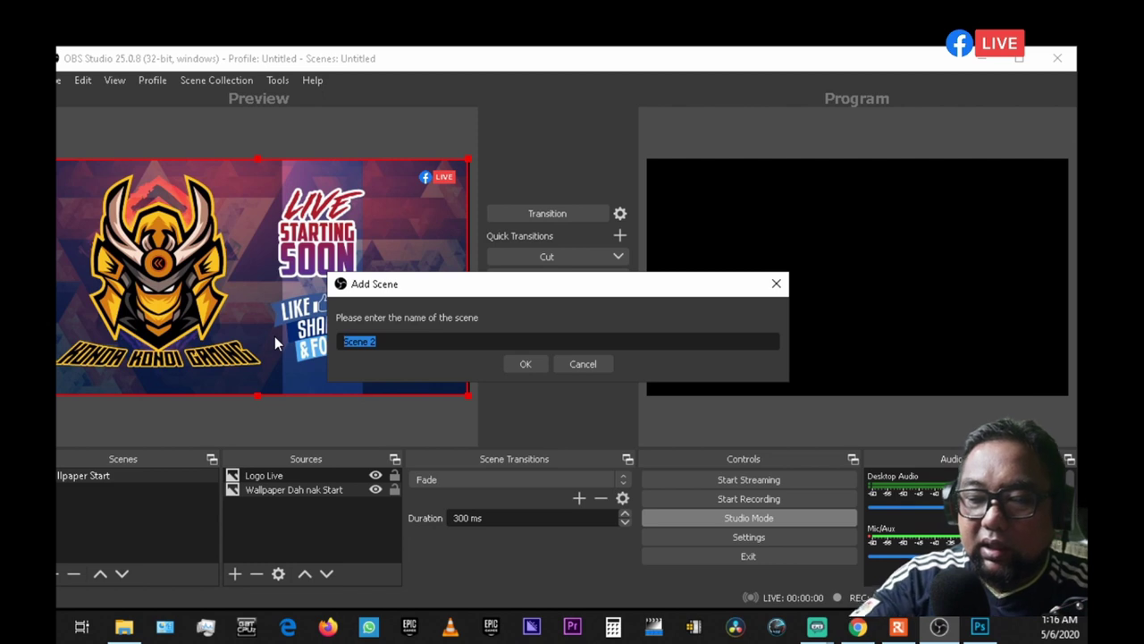
{"action": "type", "text": "Logo "}
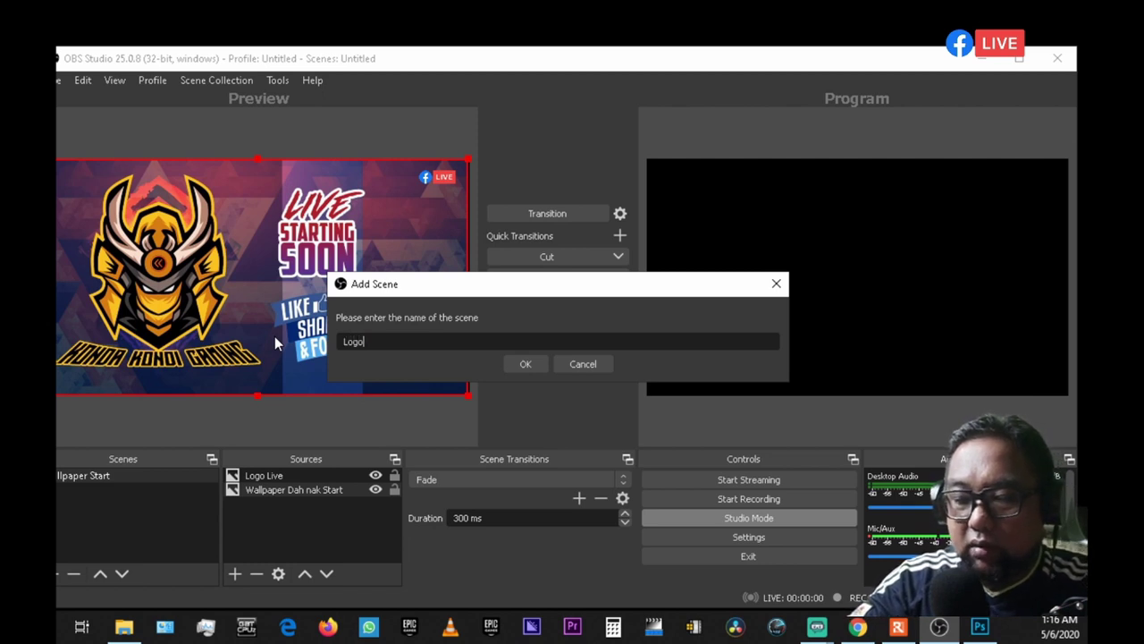
{"action": "type", "text": "Revel"}
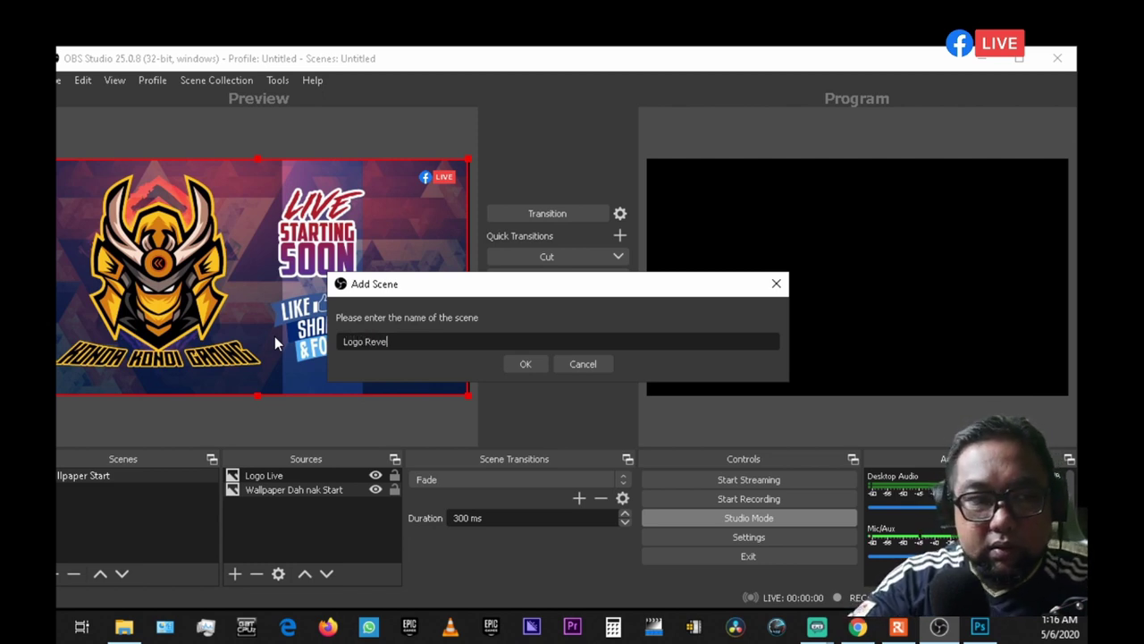
{"action": "key", "text": "BackSpace"}
{"action": "type", "text": "al"}
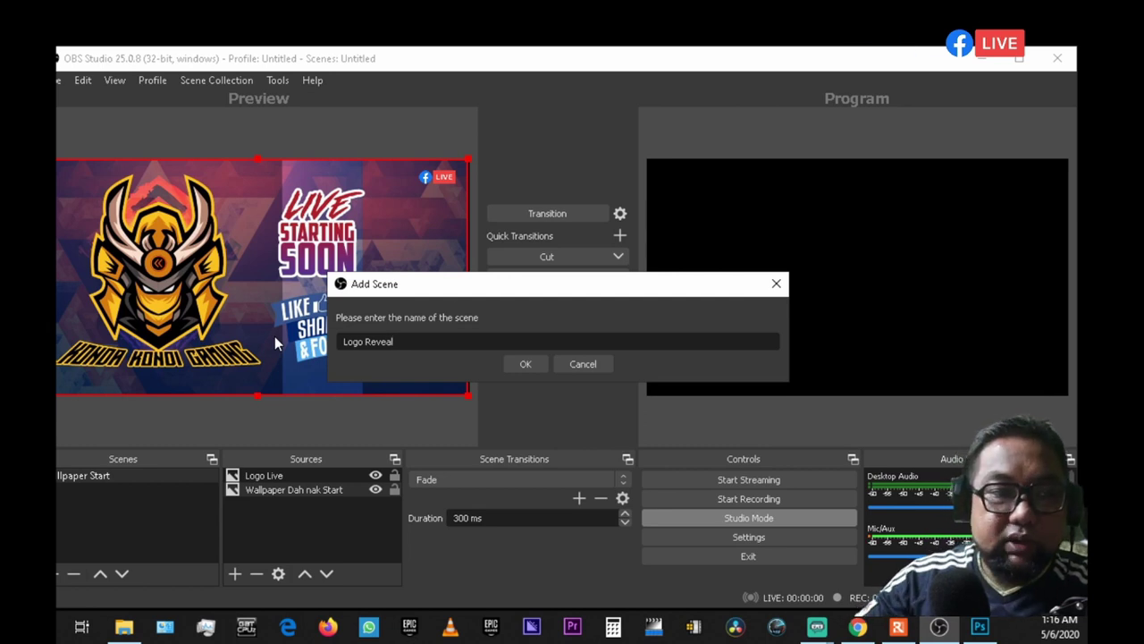
{"action": "type", "text": "Montage"}
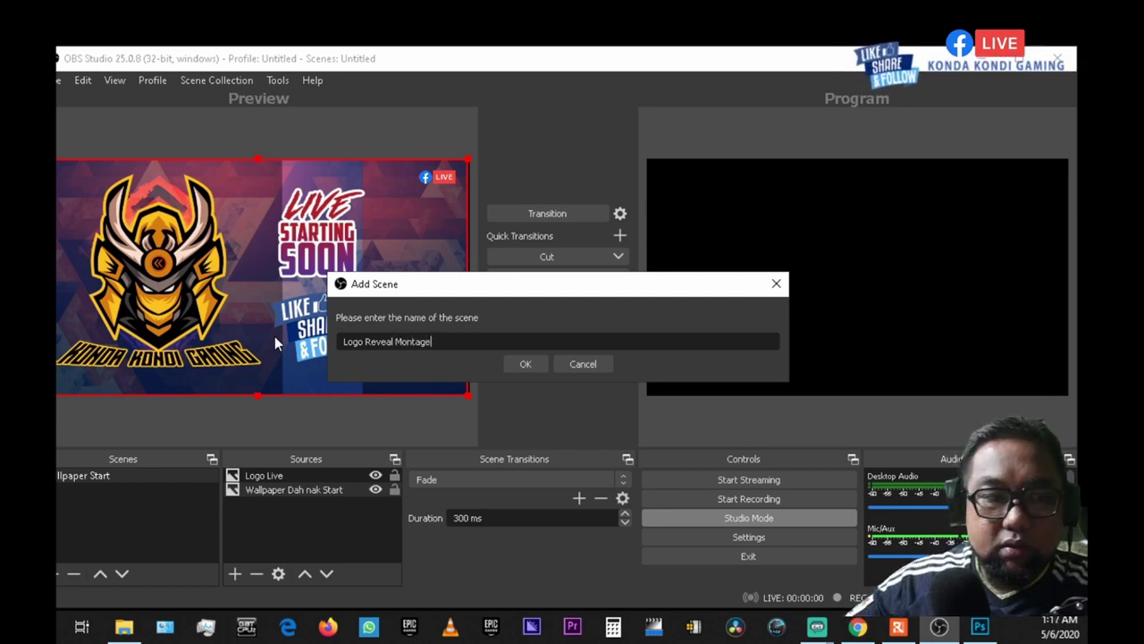
{"action": "left_click", "coordinate": [536, 370]}
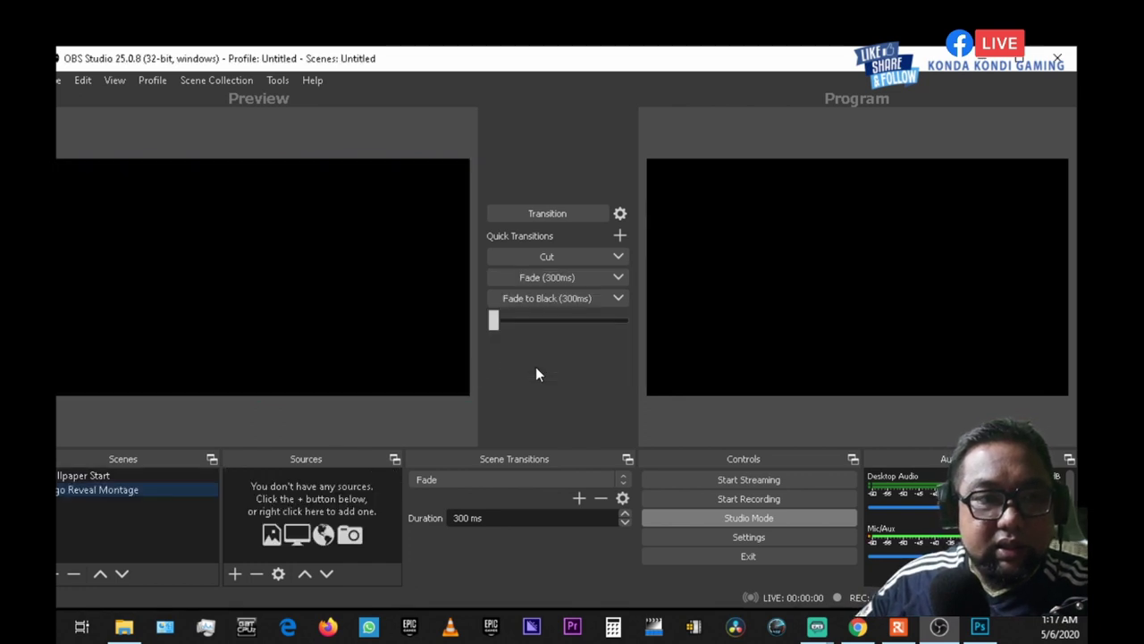
Add a new Media Source named "Logo Reveall" to the Logo Reveal Montage scene and start browsing for its local file.
{"action": "left_click", "coordinate": [236, 574]}
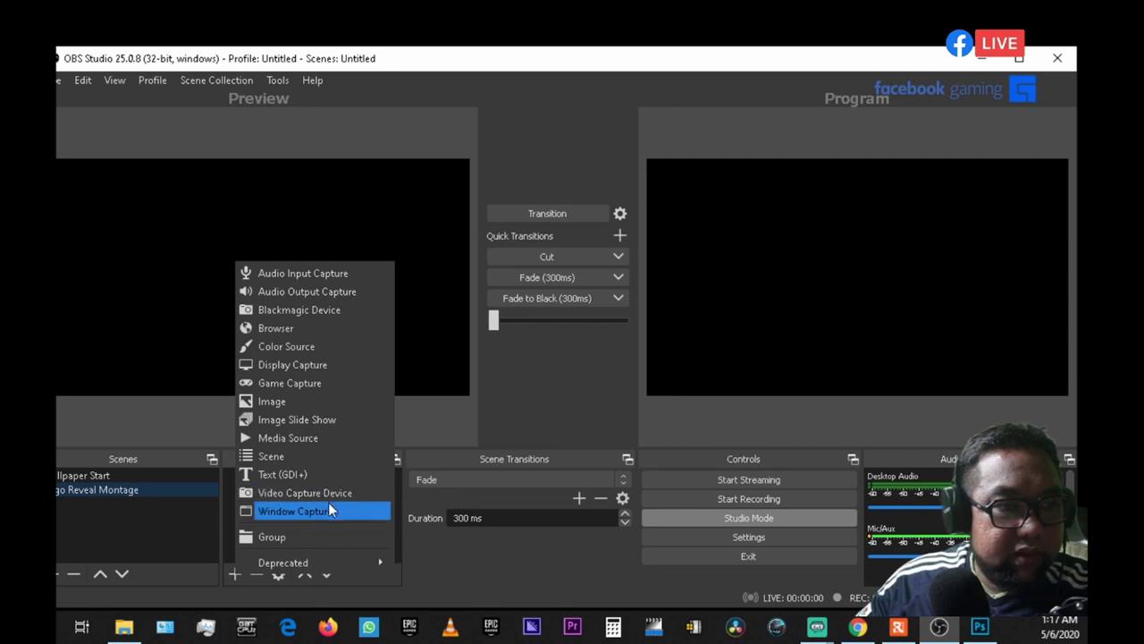
{"action": "left_click", "coordinate": [319, 437]}
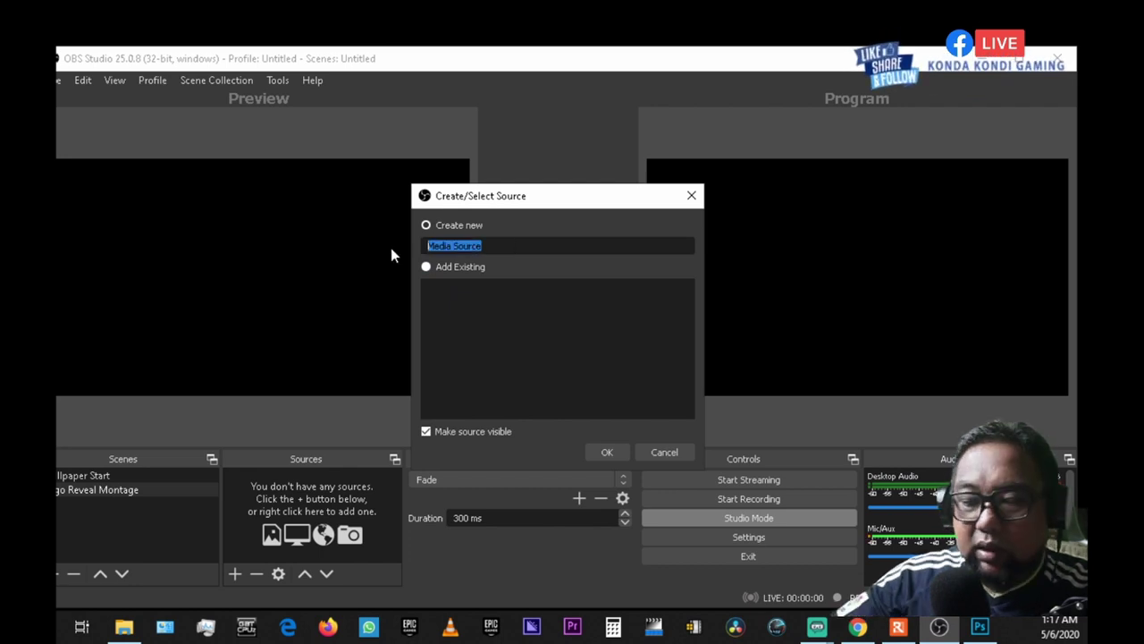
{"action": "type", "text": "Logo Reveall"}
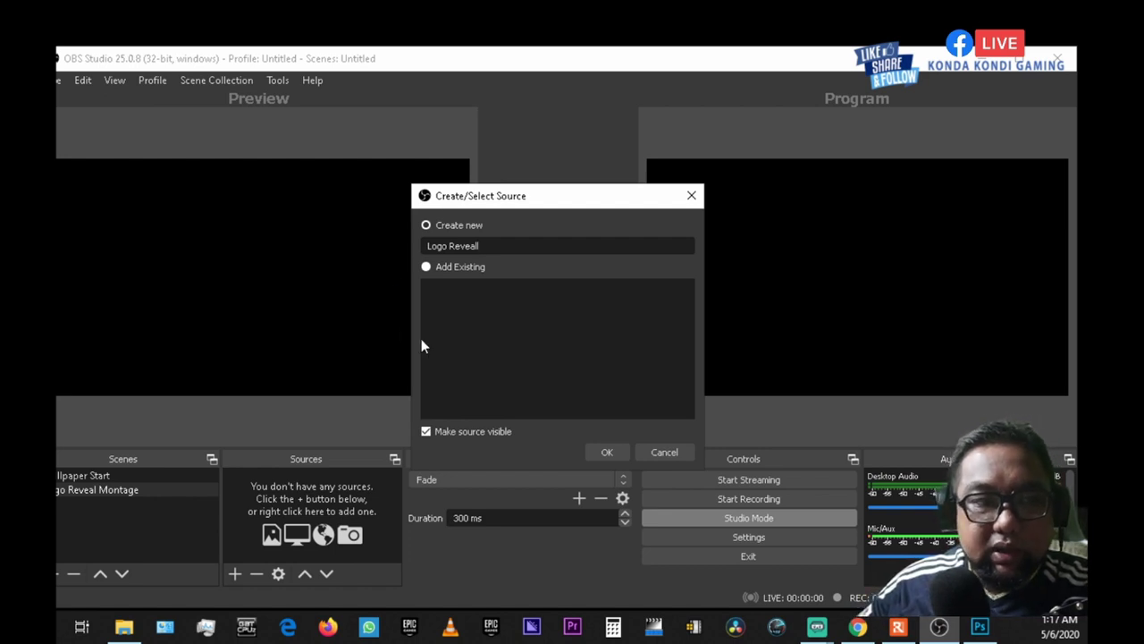
{"action": "left_click", "coordinate": [597, 453]}
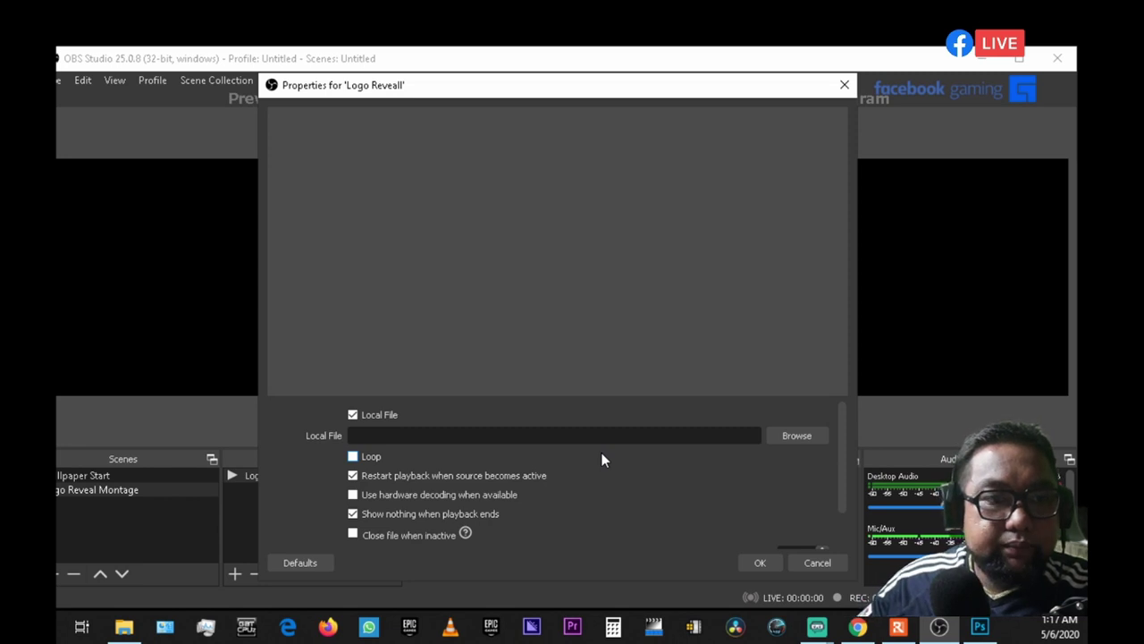
{"action": "left_click", "coordinate": [779, 435]}
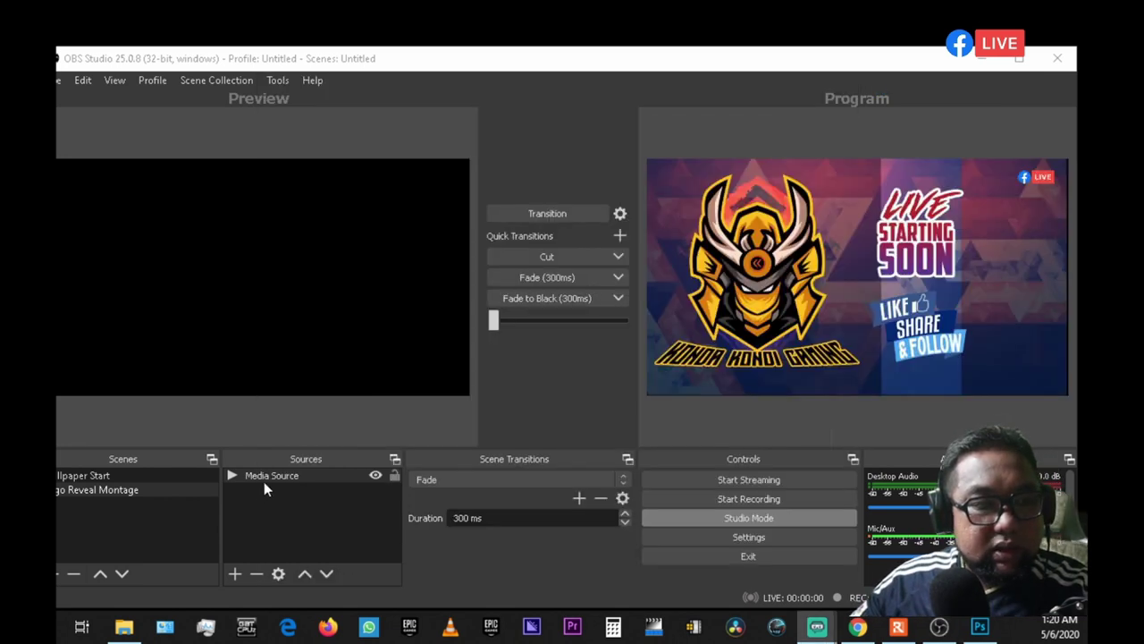
Compare the Wallpaper Start and Logo Reveal Montage scenes in the preview, and transition the Logo Reveal Montage scene to the program output.
{"action": "left_click", "coordinate": [140, 473]}
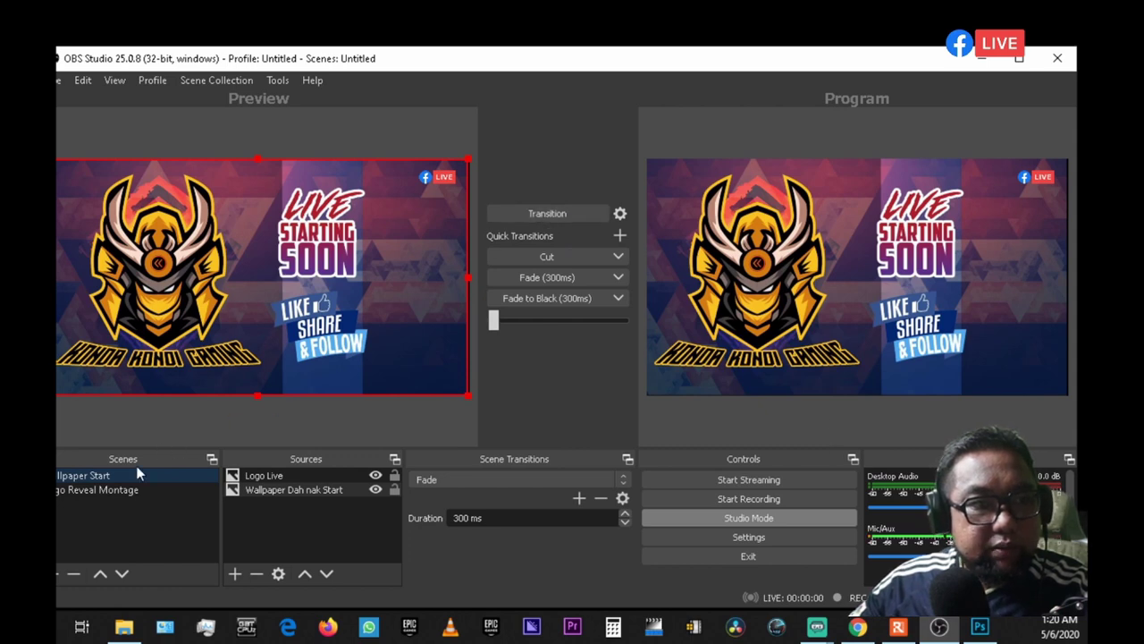
{"action": "left_click", "coordinate": [129, 489]}
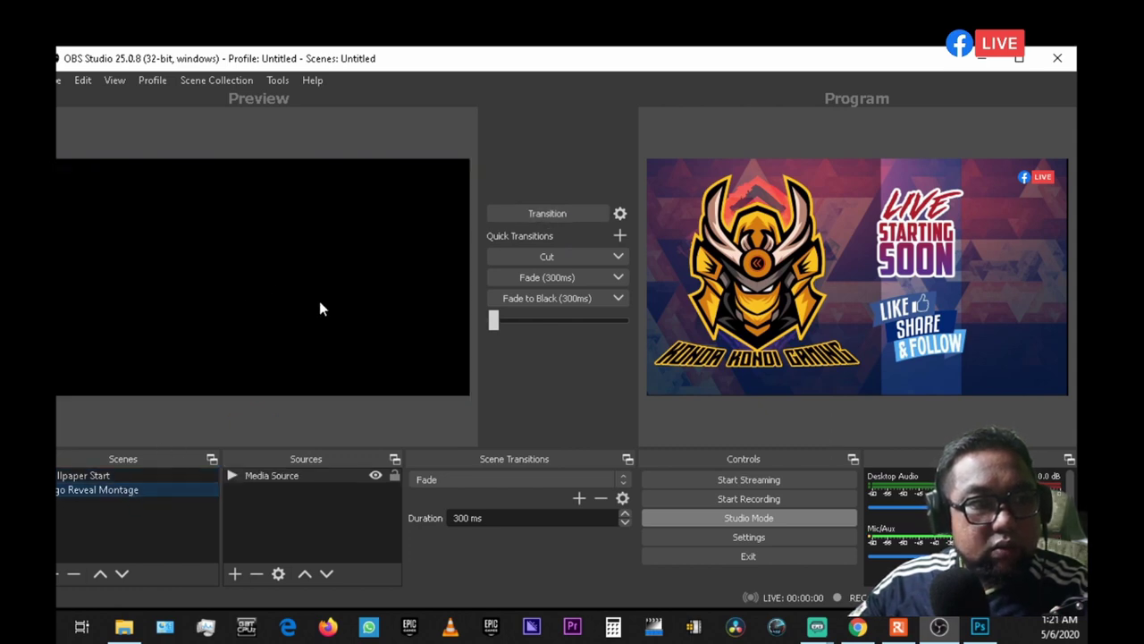
{"action": "left_click", "coordinate": [534, 213]}
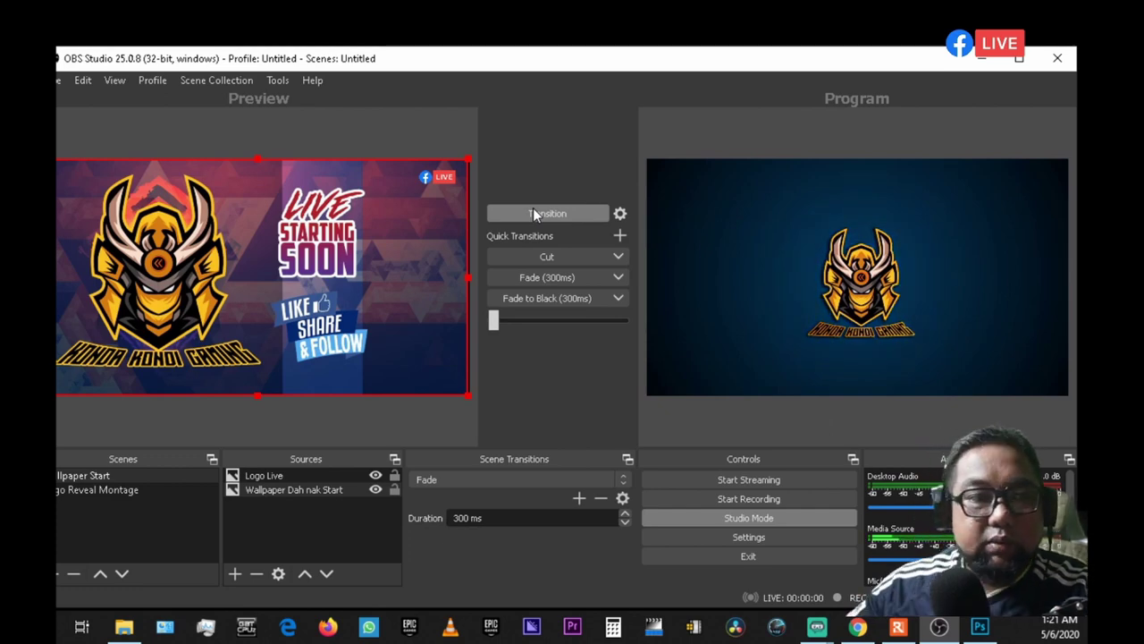
Add another new scene named "Chit Chat".
{"action": "left_click", "coordinate": [79, 539]}
{"action": "left_click", "coordinate": [56, 573]}
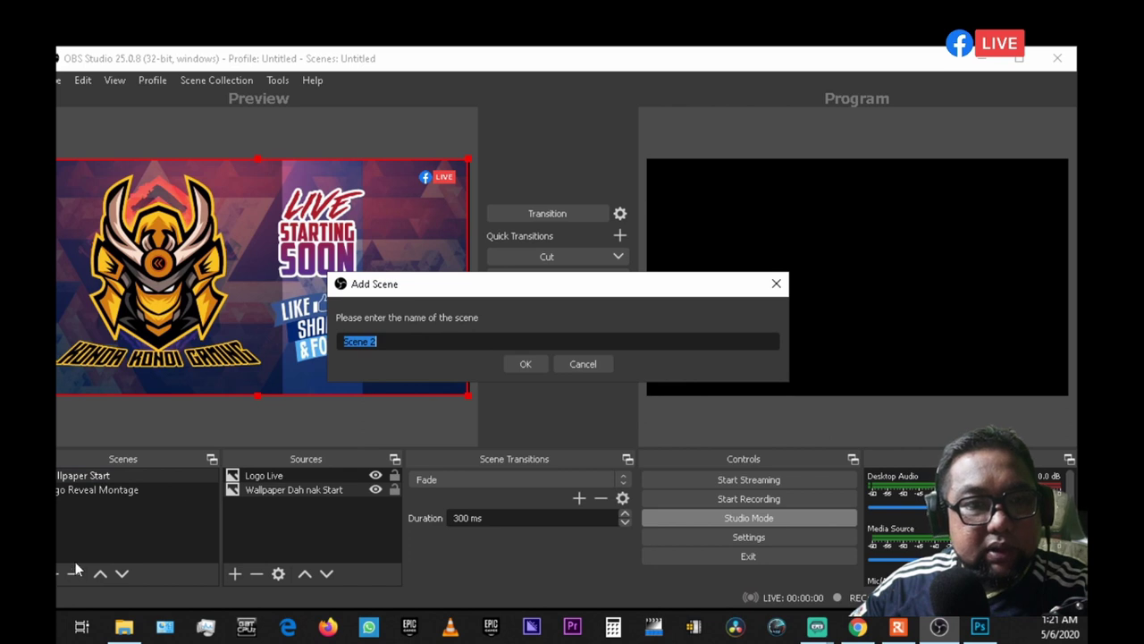
{"action": "left_click_drag", "start_coordinate": [411, 340], "coordinate": [301, 347]}
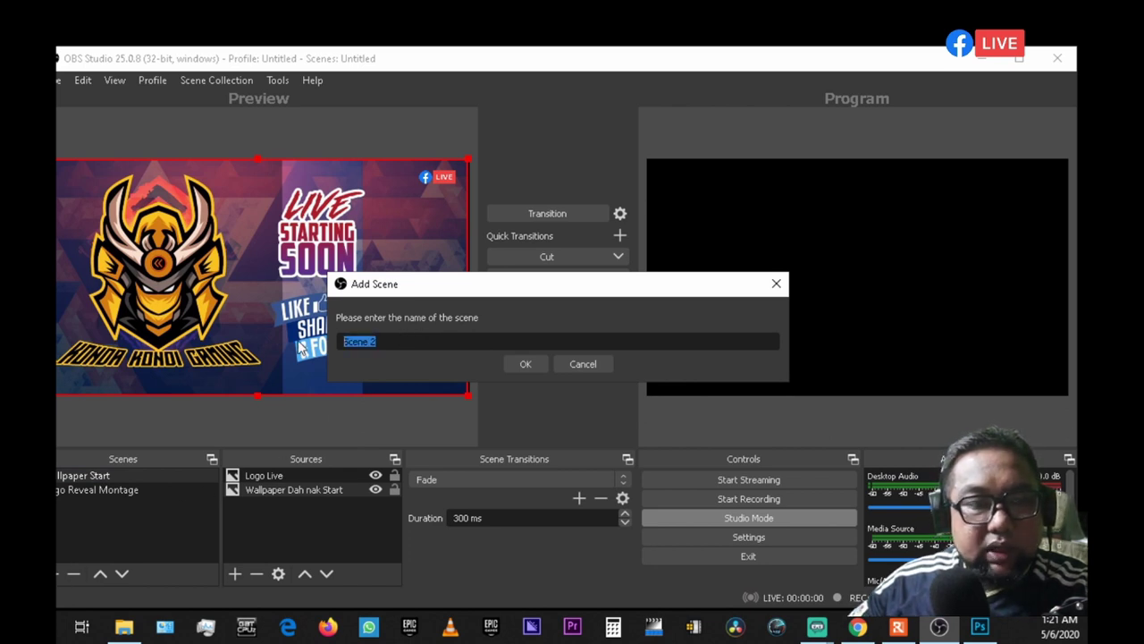
{"action": "type", "text": "Chit Chat"}
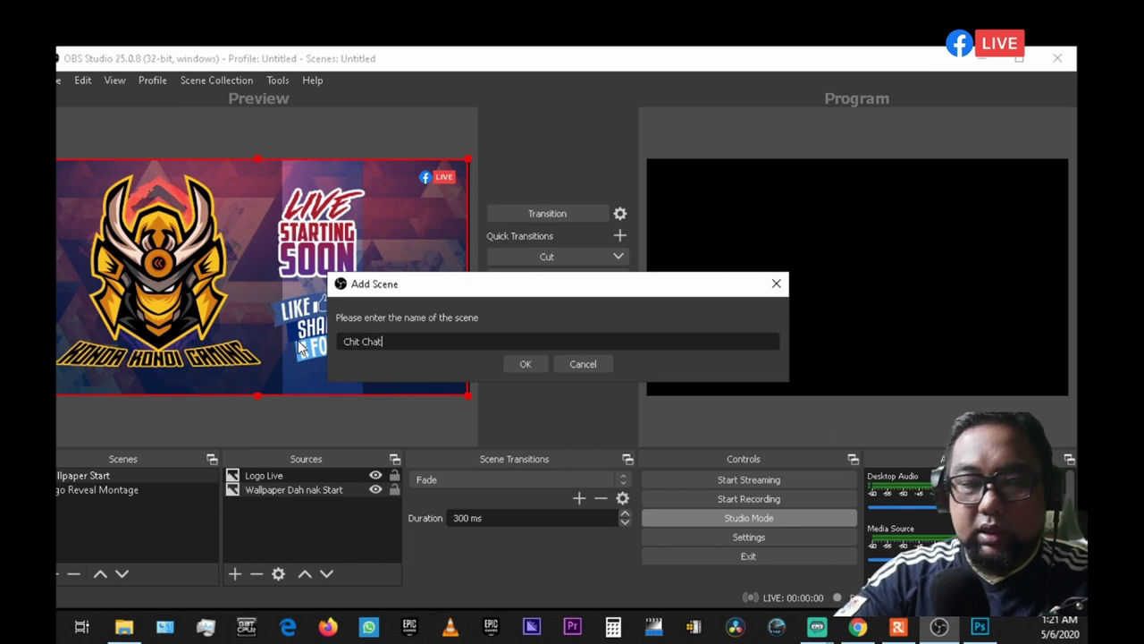
{"action": "left_click", "coordinate": [524, 364]}
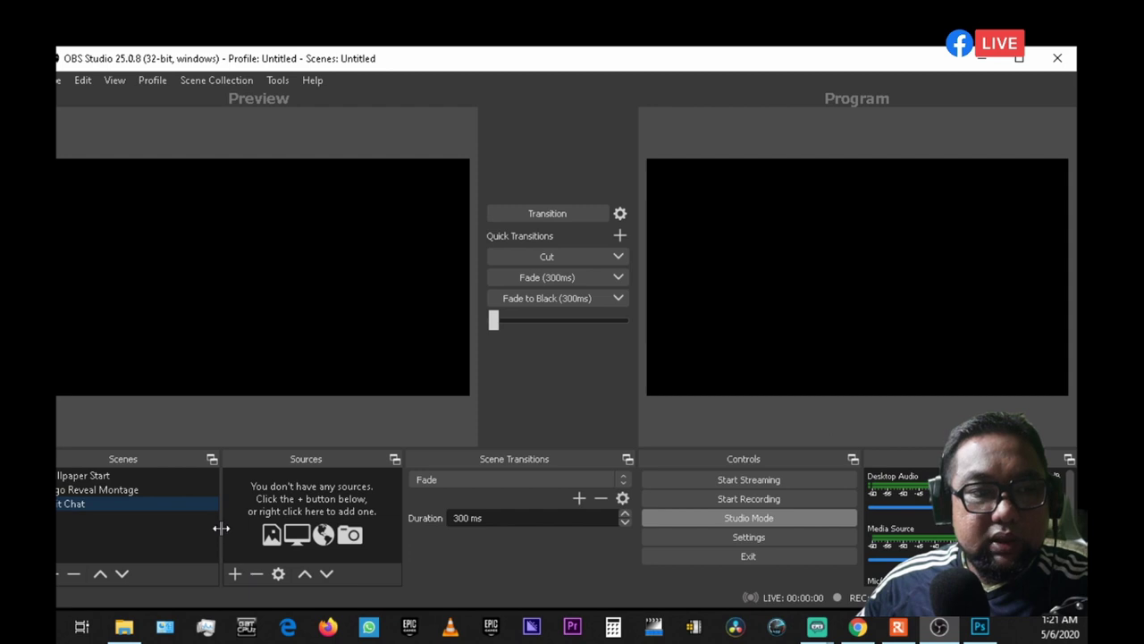
Add a new Image source with the default name "Image" to the Chit Chat scene.
{"action": "left_click", "coordinate": [234, 574]}
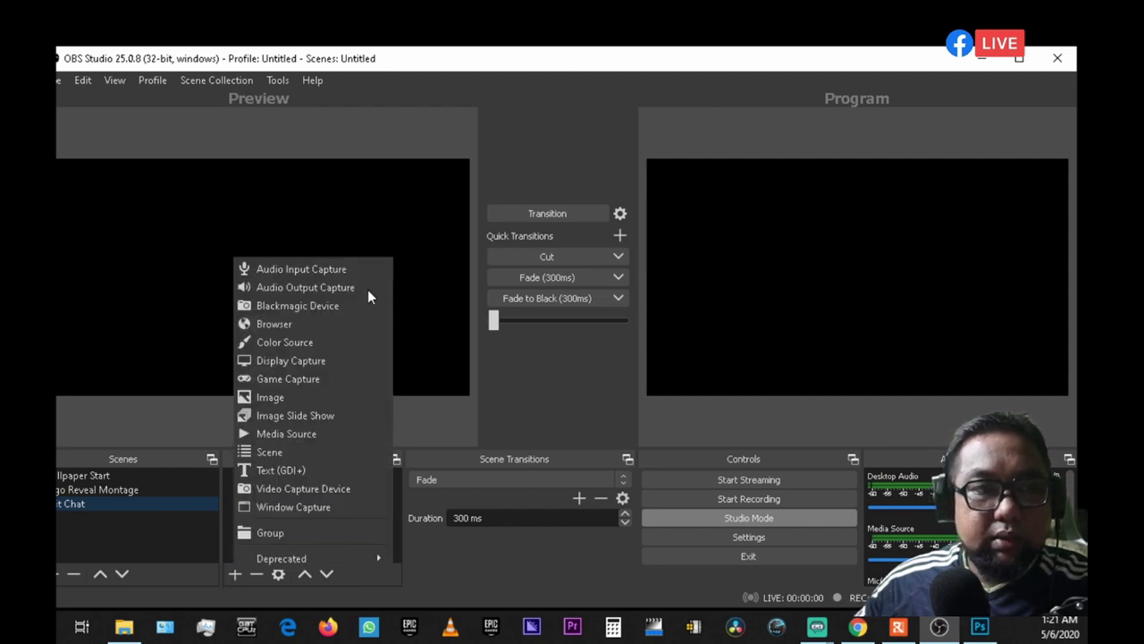
{"action": "left_click", "coordinate": [300, 396]}
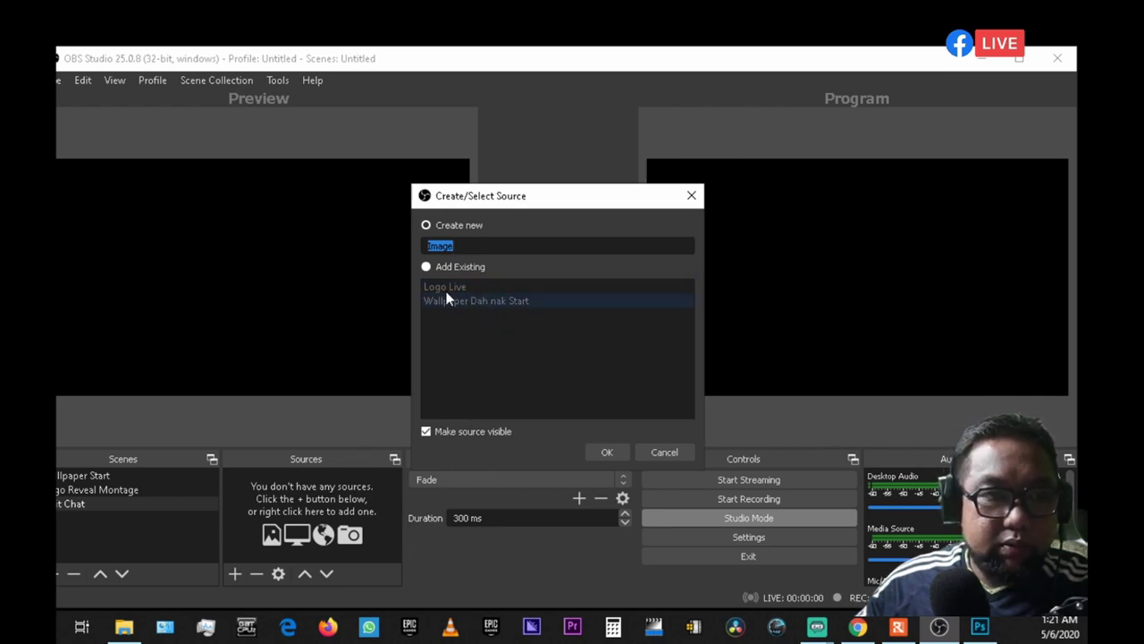
{"action": "left_click", "coordinate": [609, 453]}
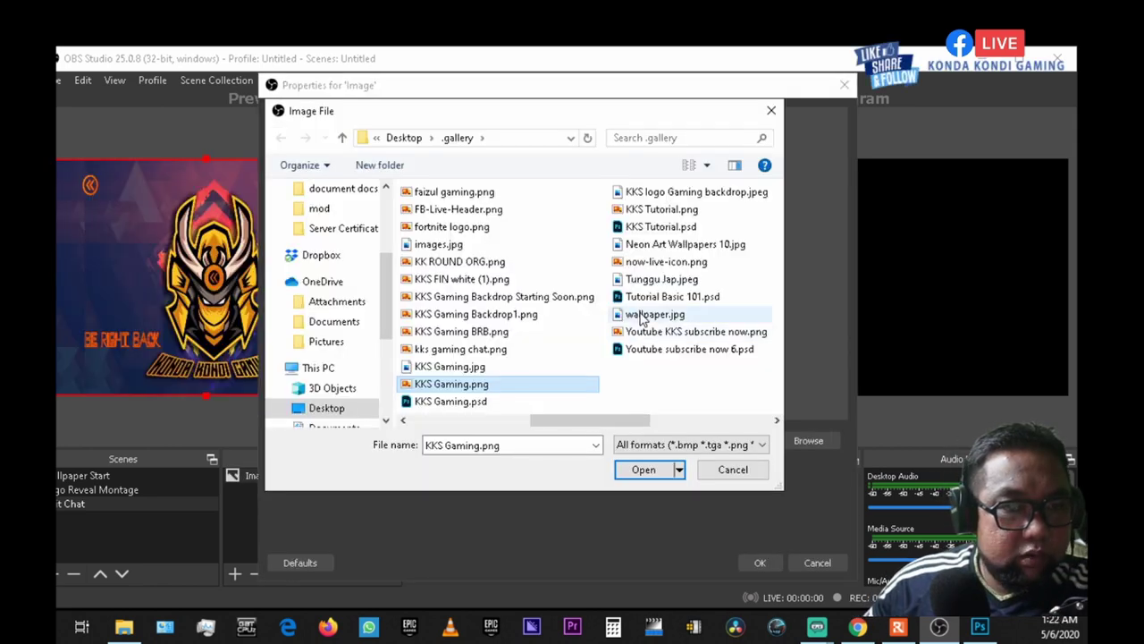
Load "wallpaper.jpg" from the .gallery folder into the Image source and enlarge it to fill the preview canvas.
{"action": "left_click", "coordinate": [648, 315]}
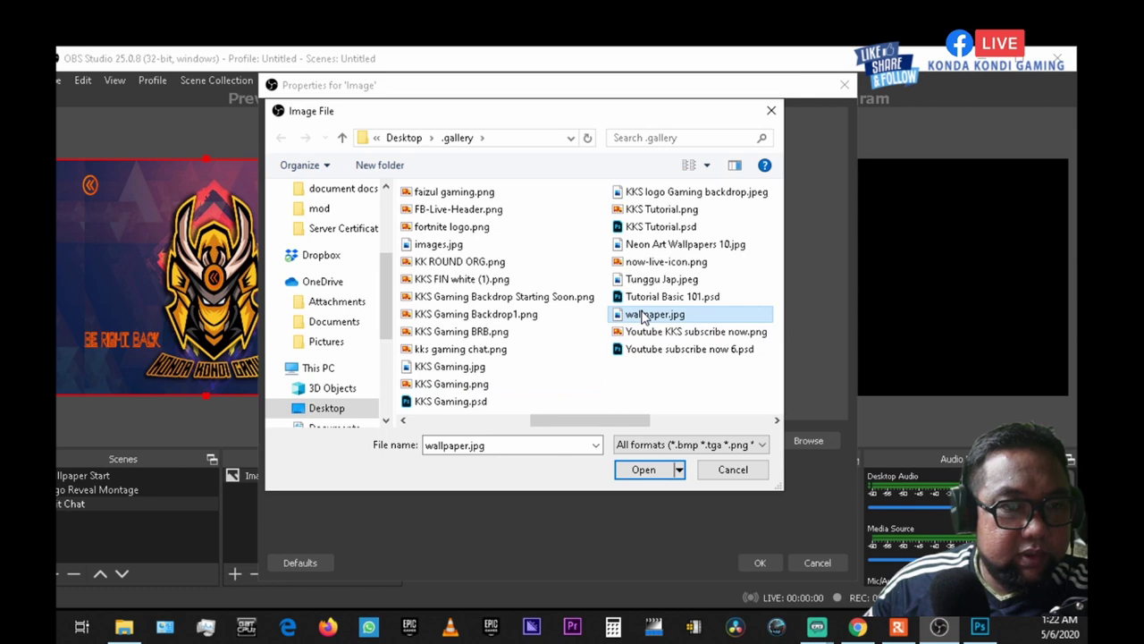
{"action": "left_click", "coordinate": [640, 470]}
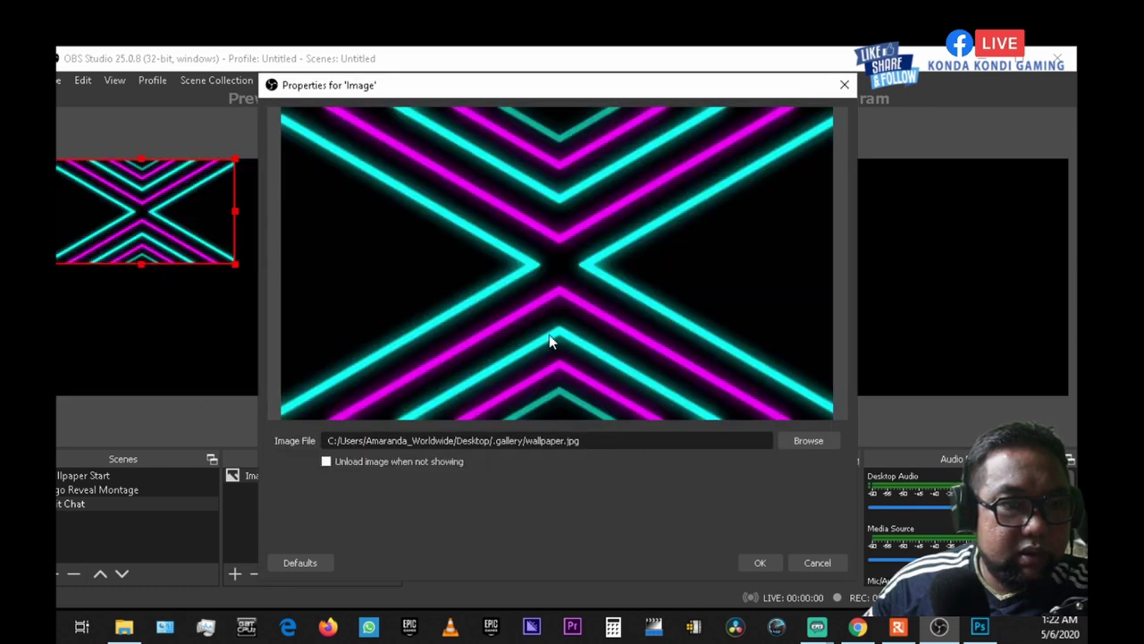
{"action": "left_click", "coordinate": [761, 561]}
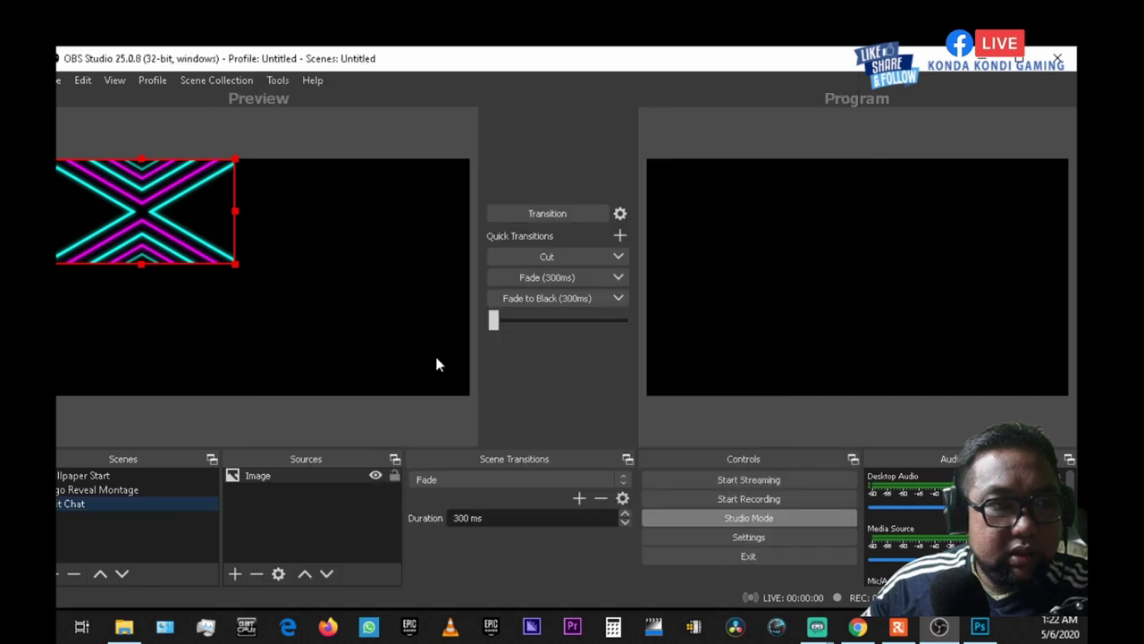
{"action": "left_click_drag", "start_coordinate": [236, 261], "coordinate": [438, 394]}
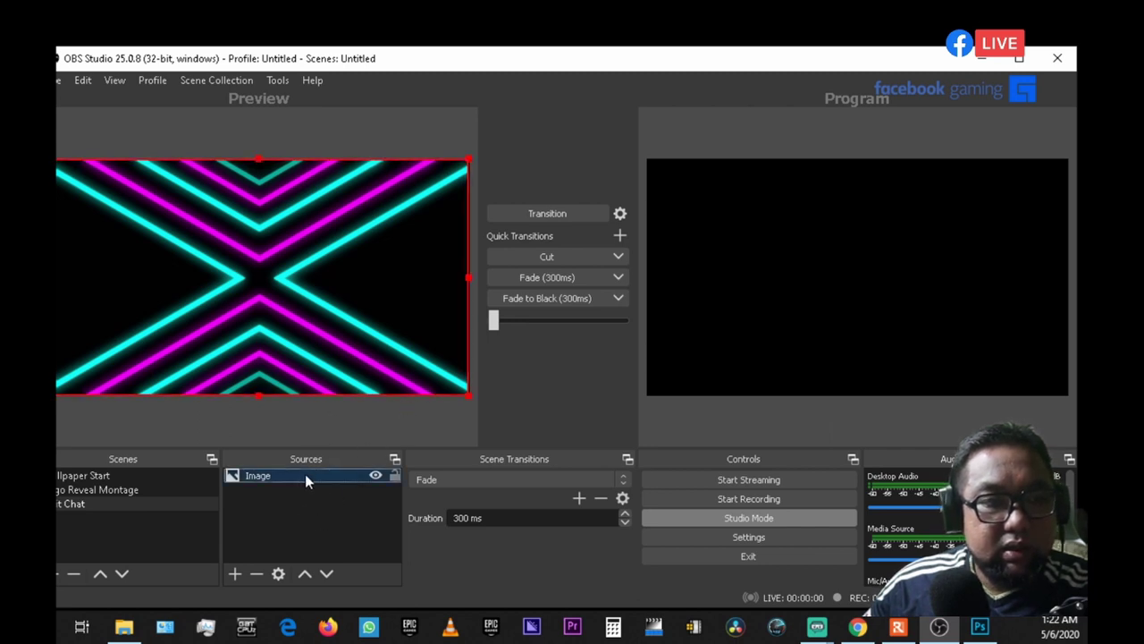
Add a new Window Capture source named "DSLR Sony" to the Chit Chat scene.
{"action": "left_click", "coordinate": [234, 574]}
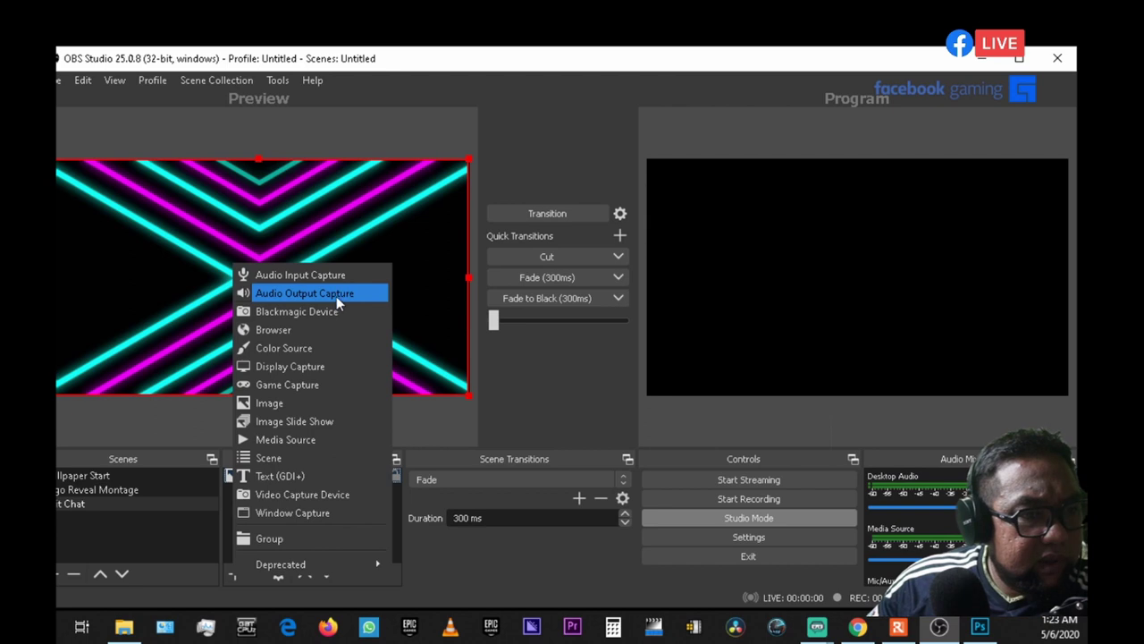
{"action": "left_click", "coordinate": [323, 515]}
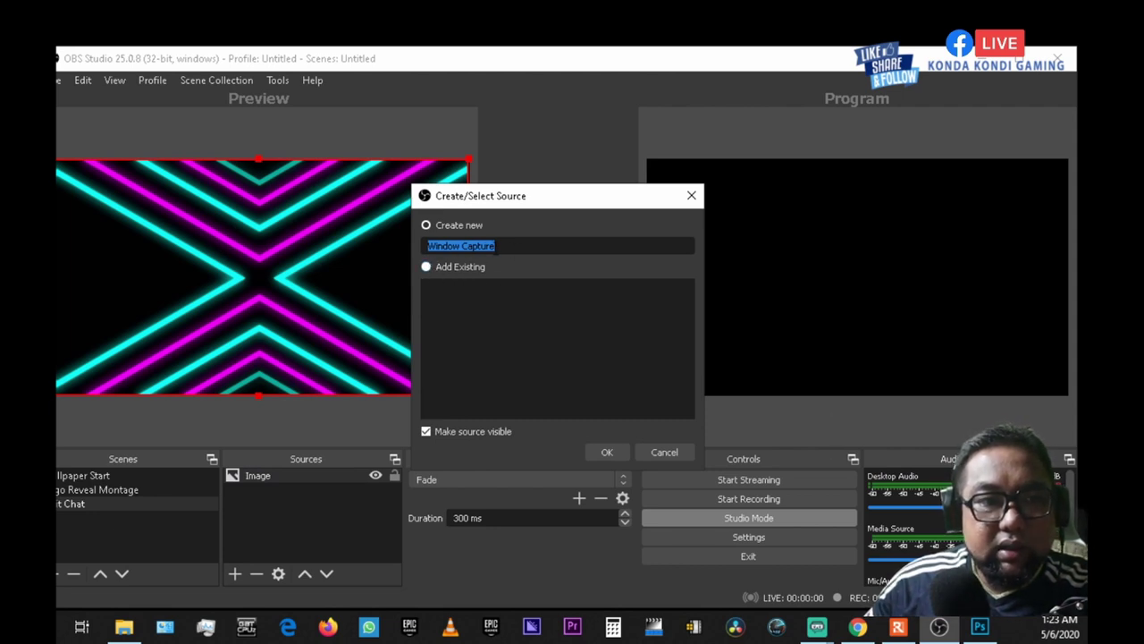
{"action": "type", "text": "DSLR"}
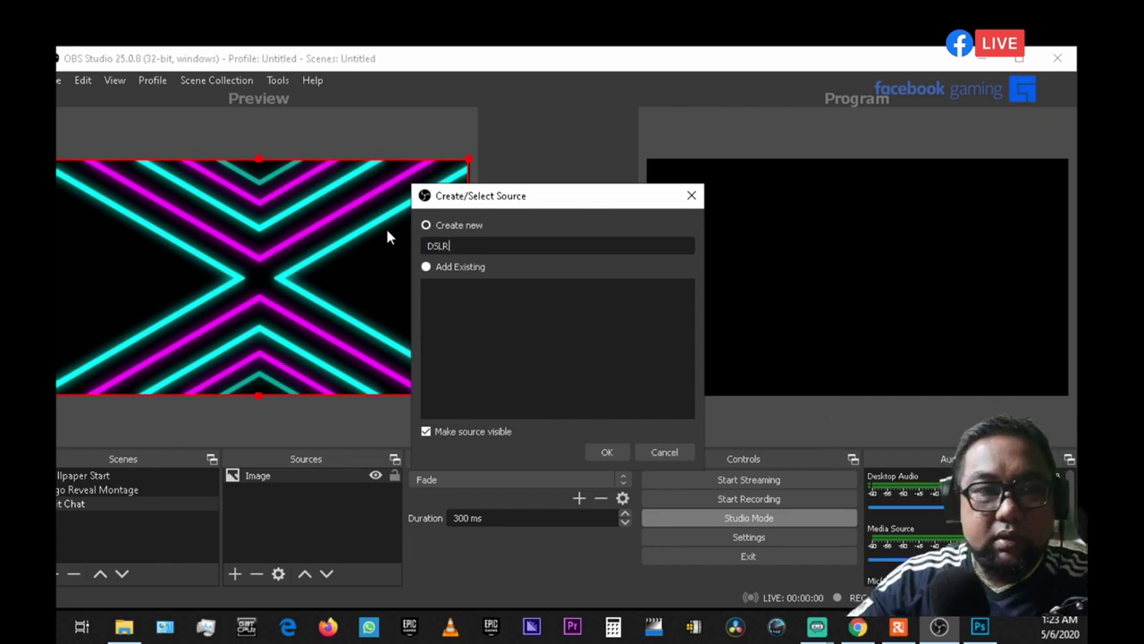
{"action": "type", "text": " Snoy"}
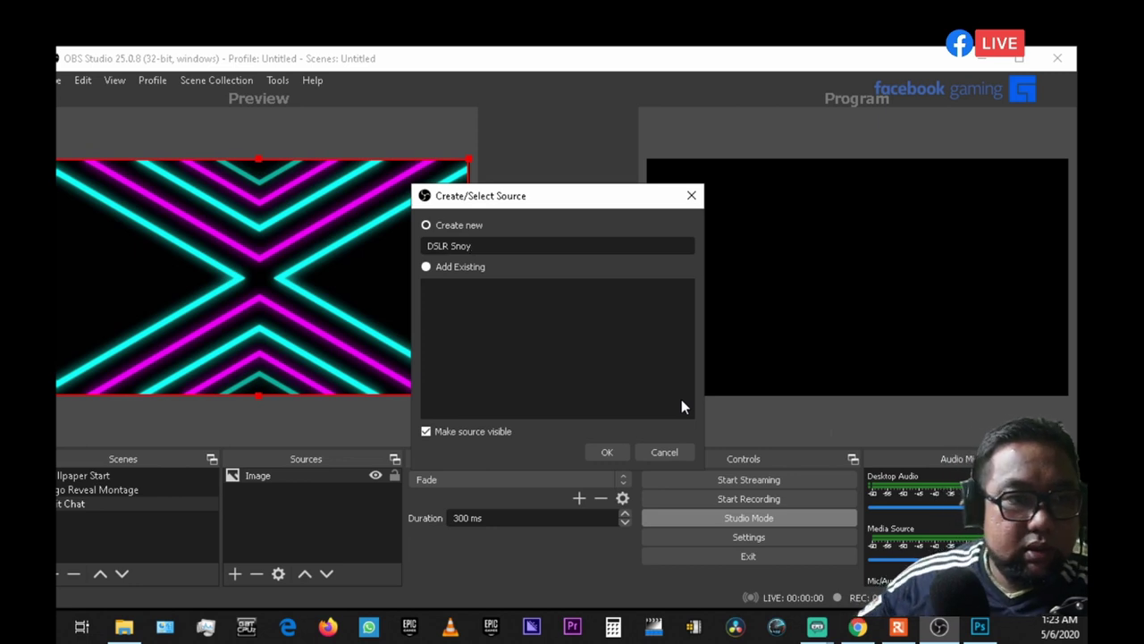
{"action": "key", "text": "BackSpace"}
{"action": "key", "text": "BackSpace"}
{"action": "key", "text": "BackSpace"}
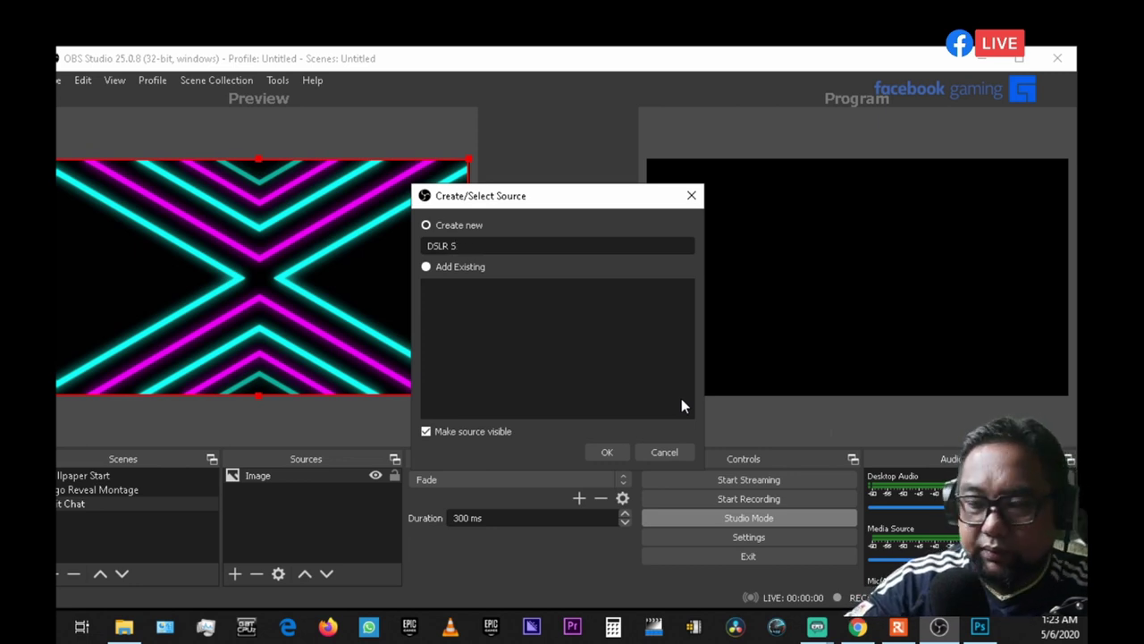
{"action": "type", "text": "ony"}
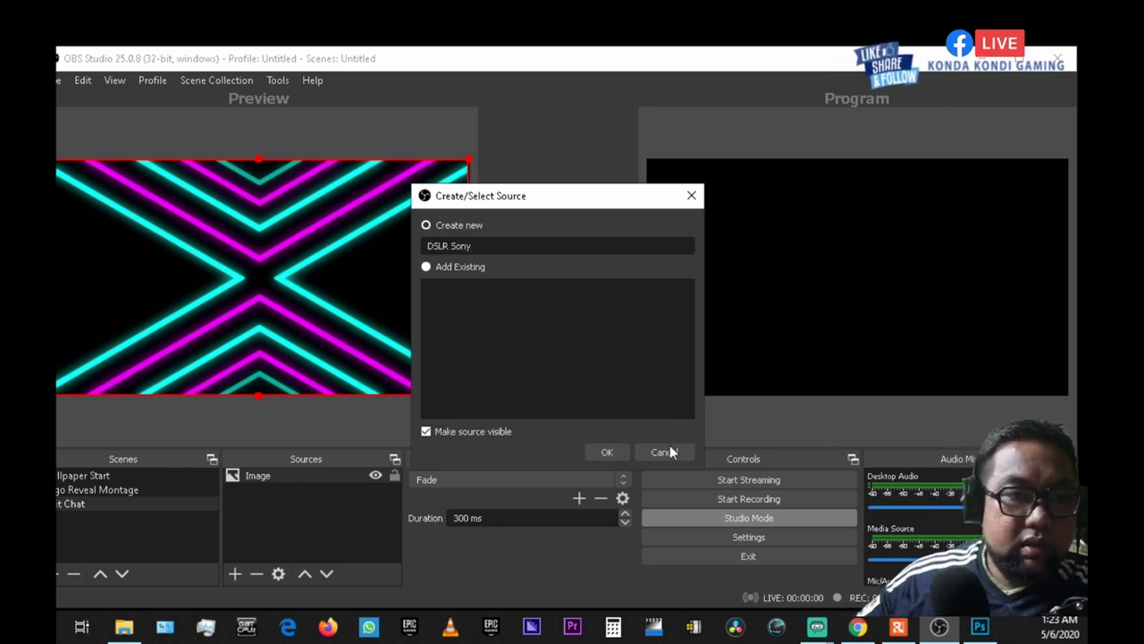
{"action": "left_click", "coordinate": [607, 452]}
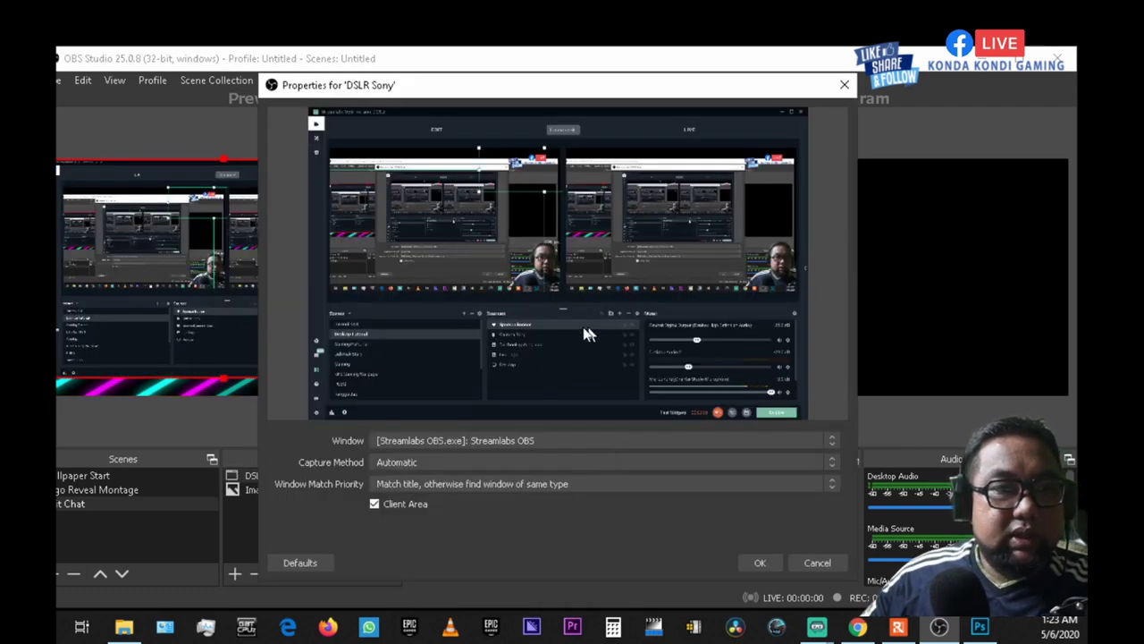
Set the DSLR Sony source to capture the "[Remote.exe]: Remote" window and accept its properties.
{"action": "left_click", "coordinate": [497, 439]}
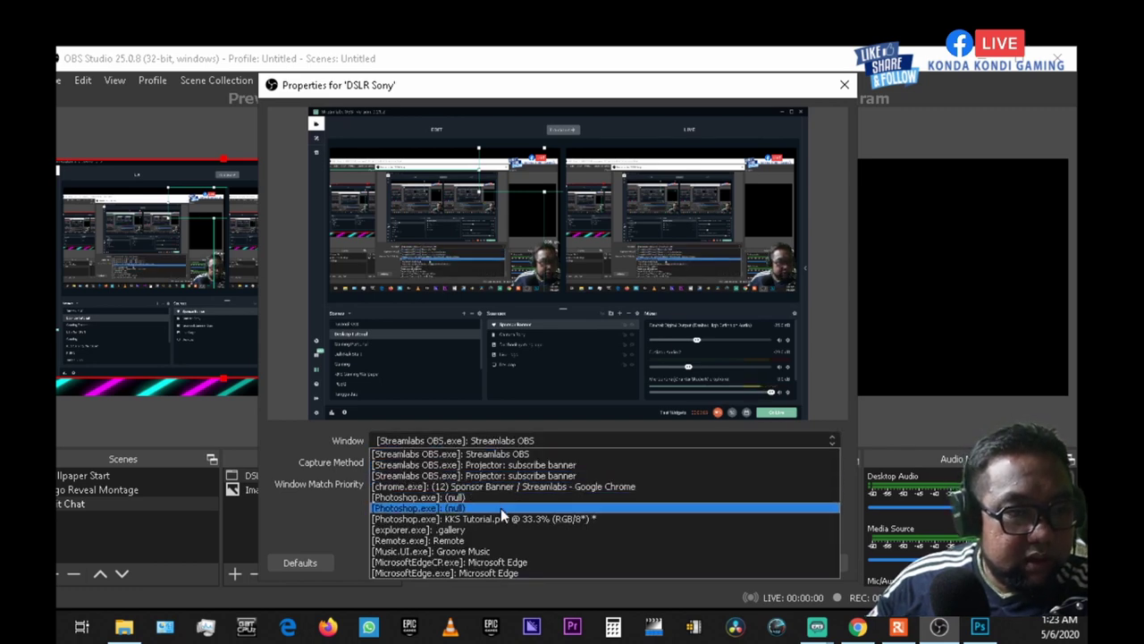
{"action": "left_click", "coordinate": [503, 540]}
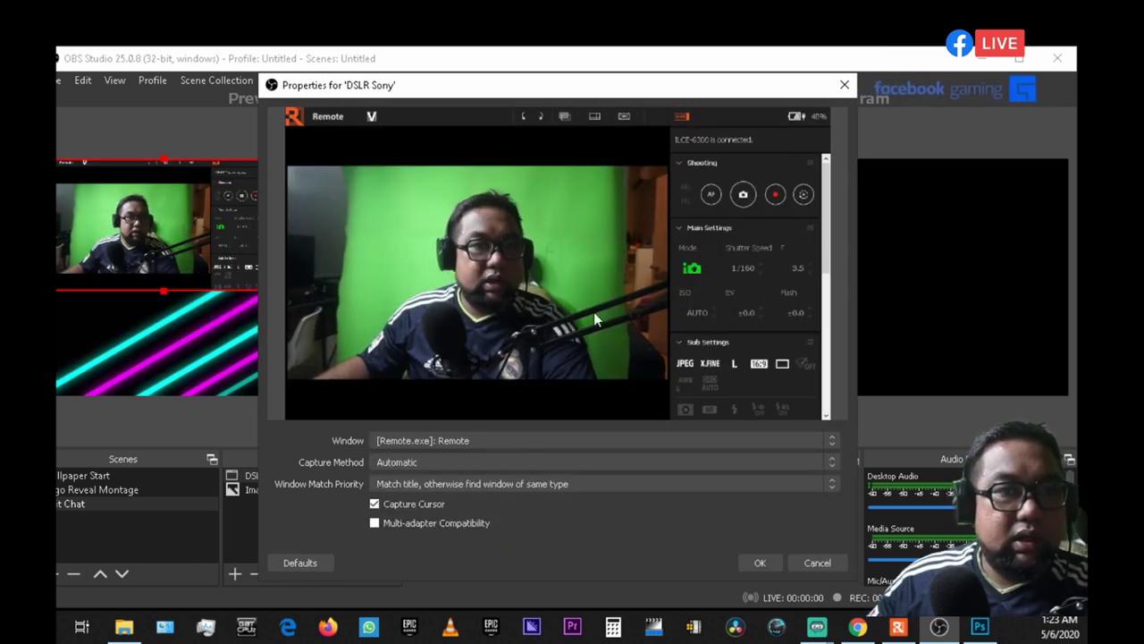
{"action": "left_click", "coordinate": [761, 562]}
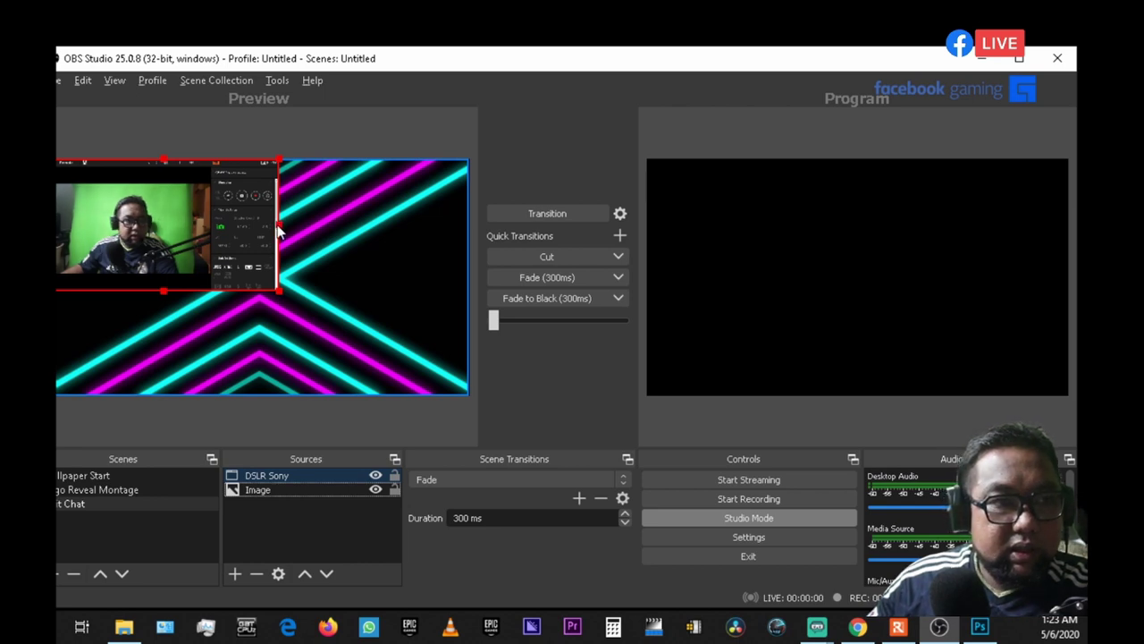
Crop the DSLR Sony source on all four sides down to the green-screen area around the presenter.
{"action": "left_click_drag", "start_coordinate": [281, 231], "coordinate": [187, 234]}
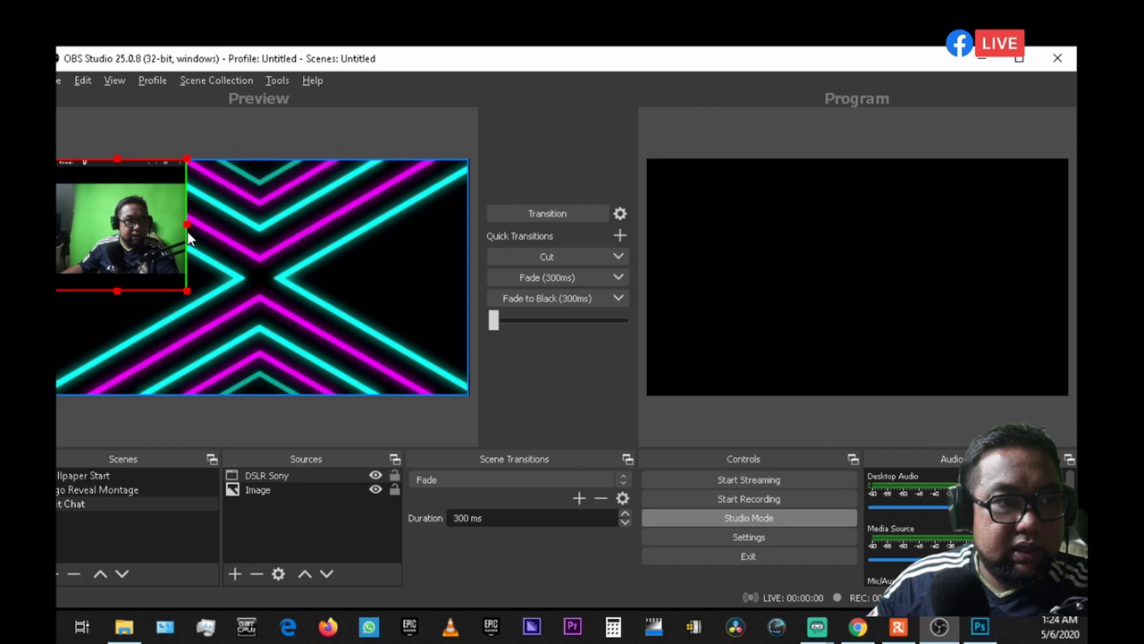
{"action": "left_click", "coordinate": [140, 158]}
{"action": "left_click", "coordinate": [107, 167]}
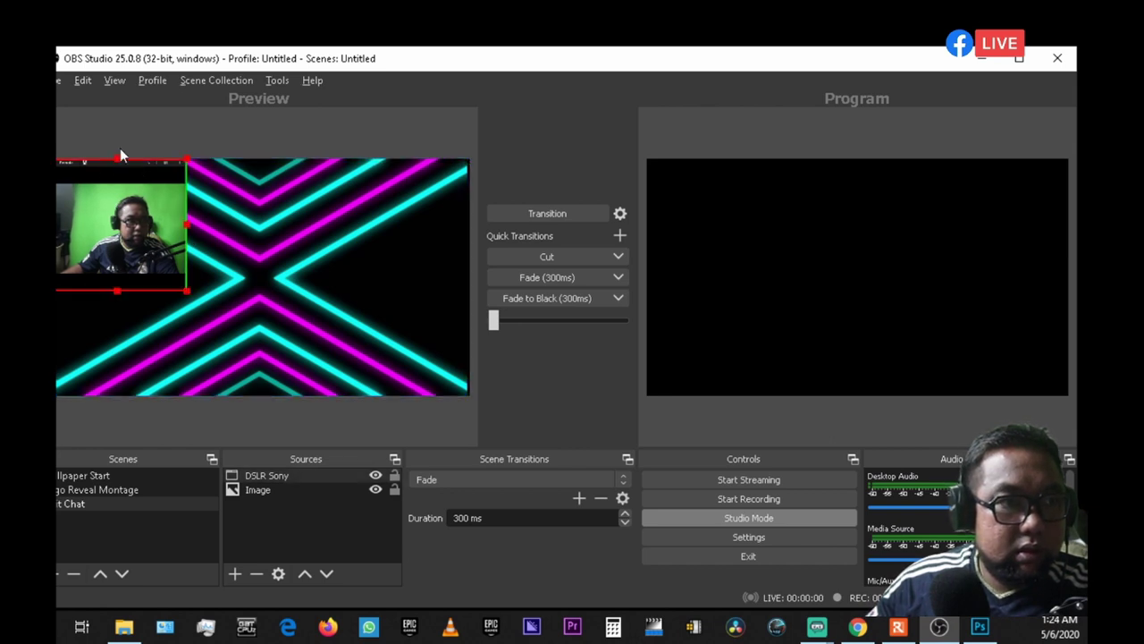
{"action": "left_click", "coordinate": [114, 162]}
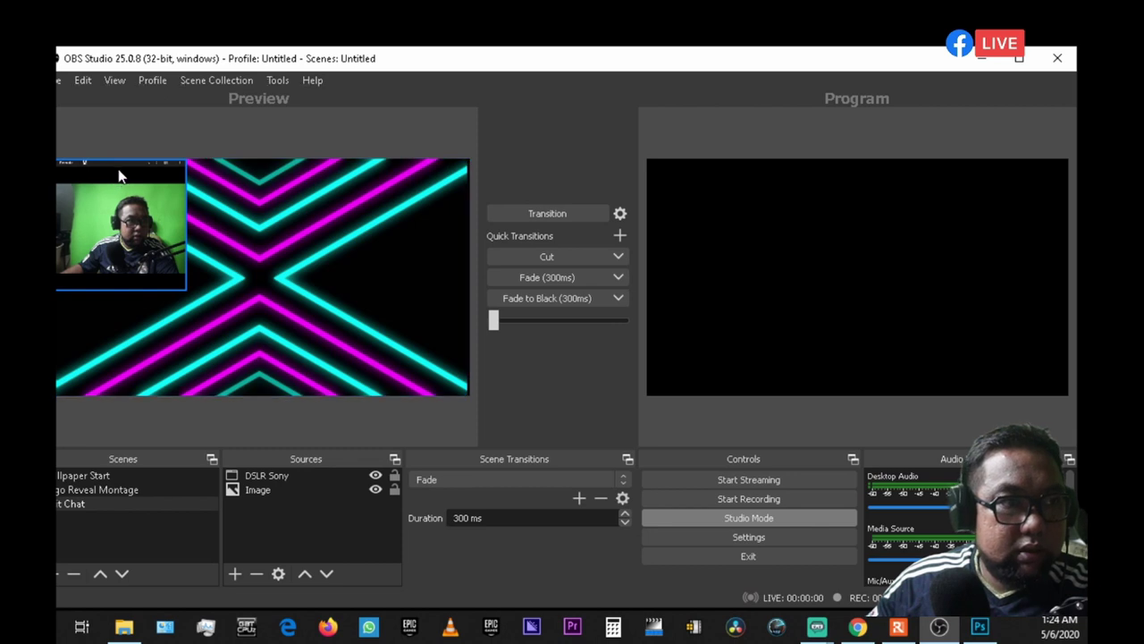
{"action": "left_click", "coordinate": [119, 176]}
{"action": "left_click_drag", "start_coordinate": [116, 159], "coordinate": [116, 187]}
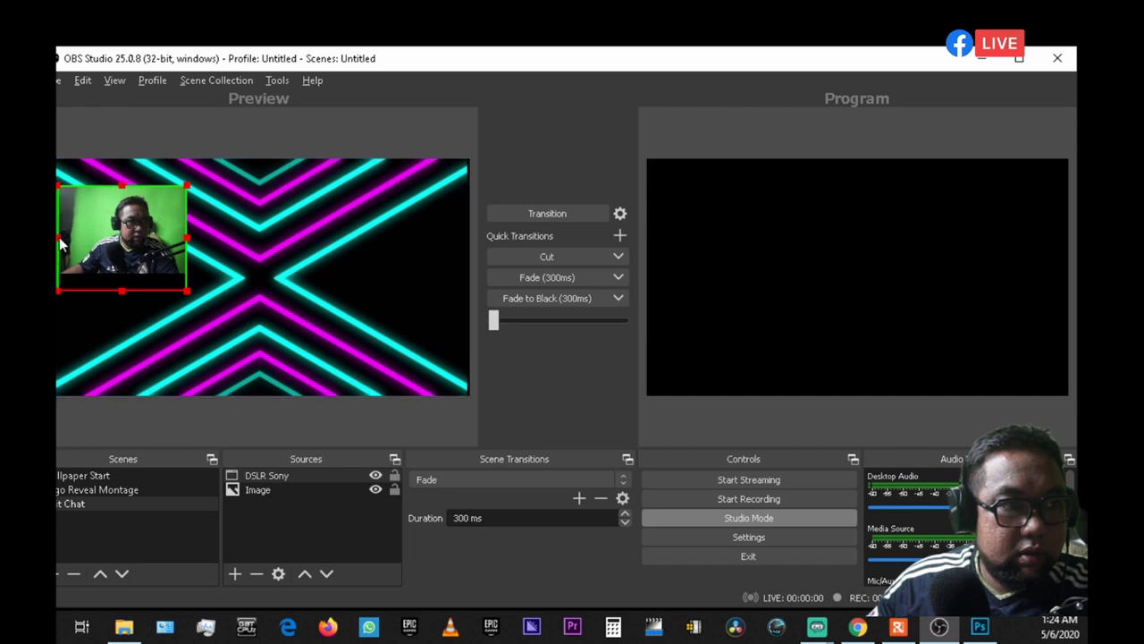
{"action": "left_click_drag", "start_coordinate": [59, 242], "coordinate": [87, 249]}
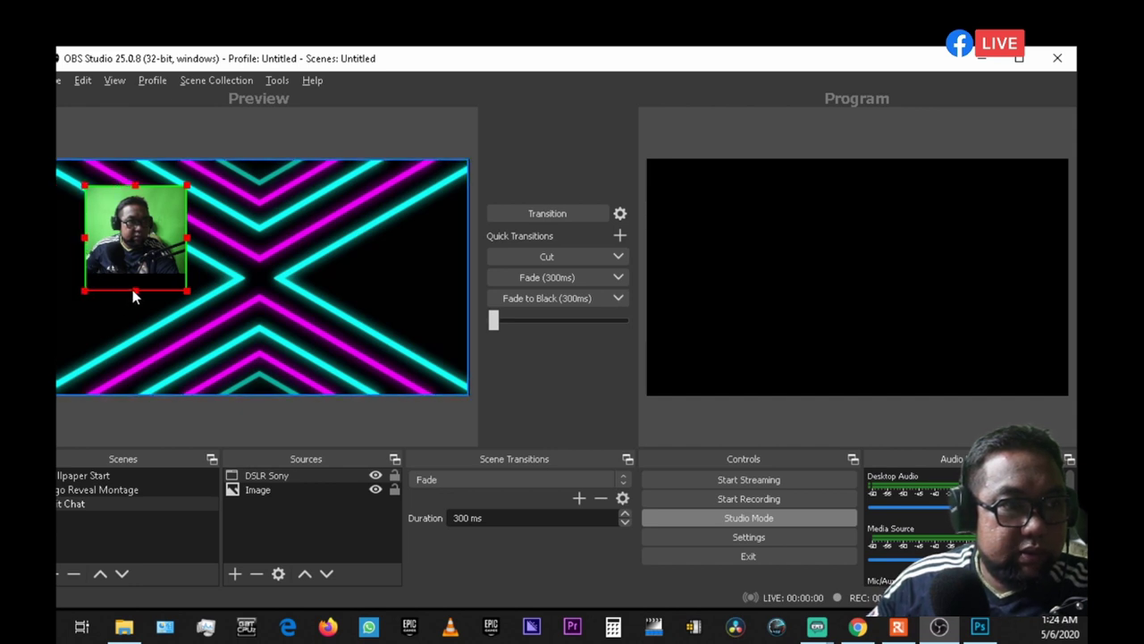
{"action": "left_click_drag", "start_coordinate": [133, 291], "coordinate": [137, 271]}
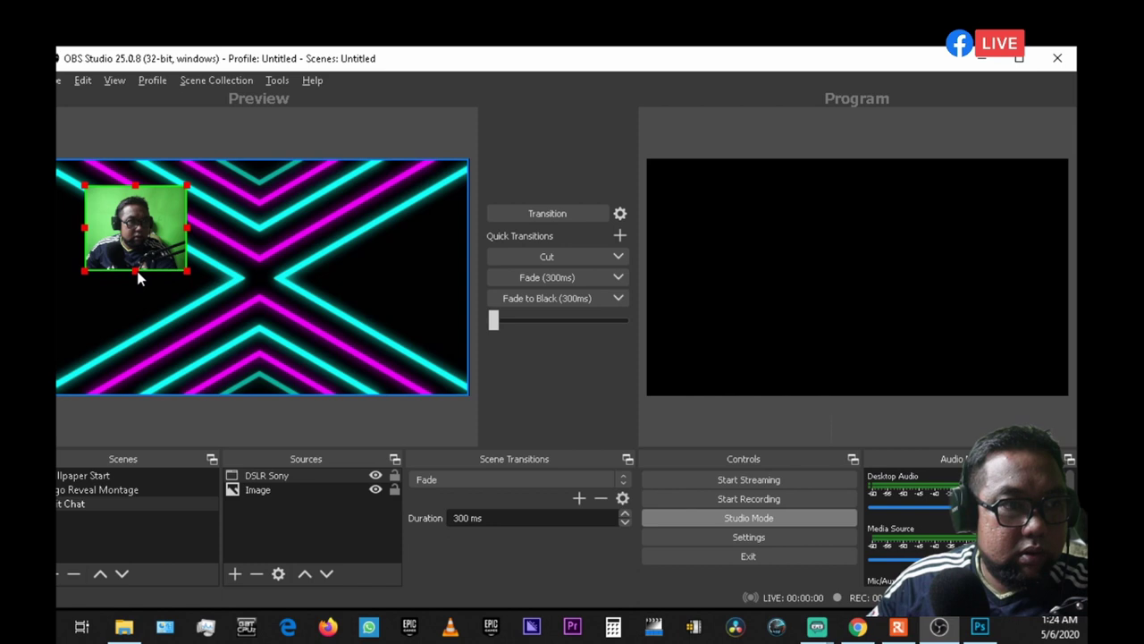
Enlarge the cropped DSLR Sony source and place it on the left side of the canvas, against the bottom edge.
{"action": "left_click", "coordinate": [152, 229]}
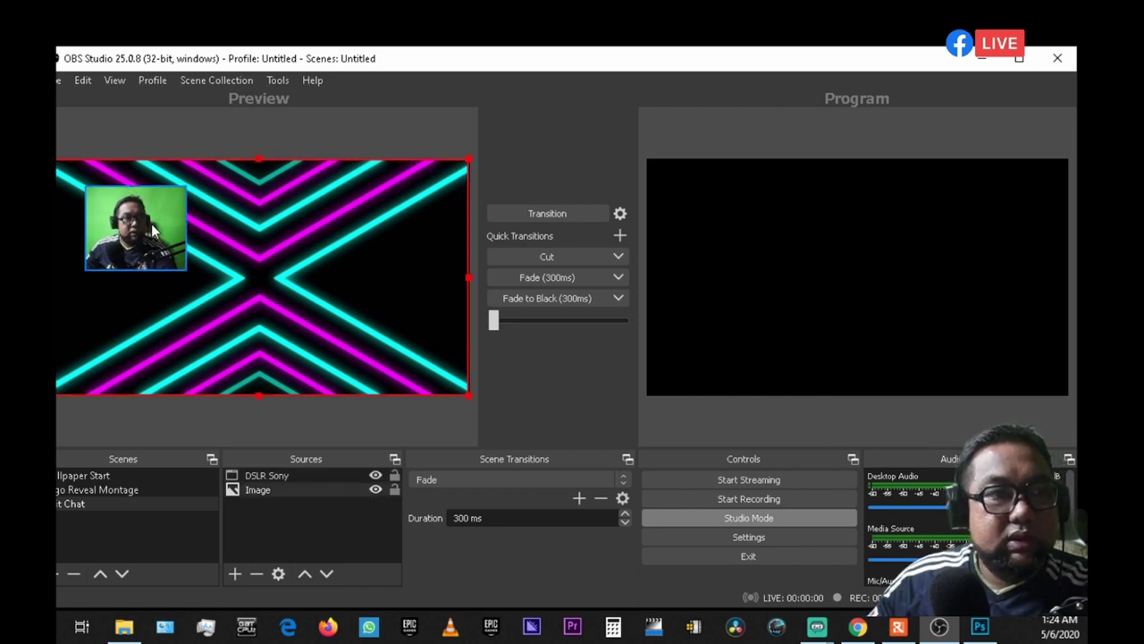
{"action": "left_click", "coordinate": [150, 230]}
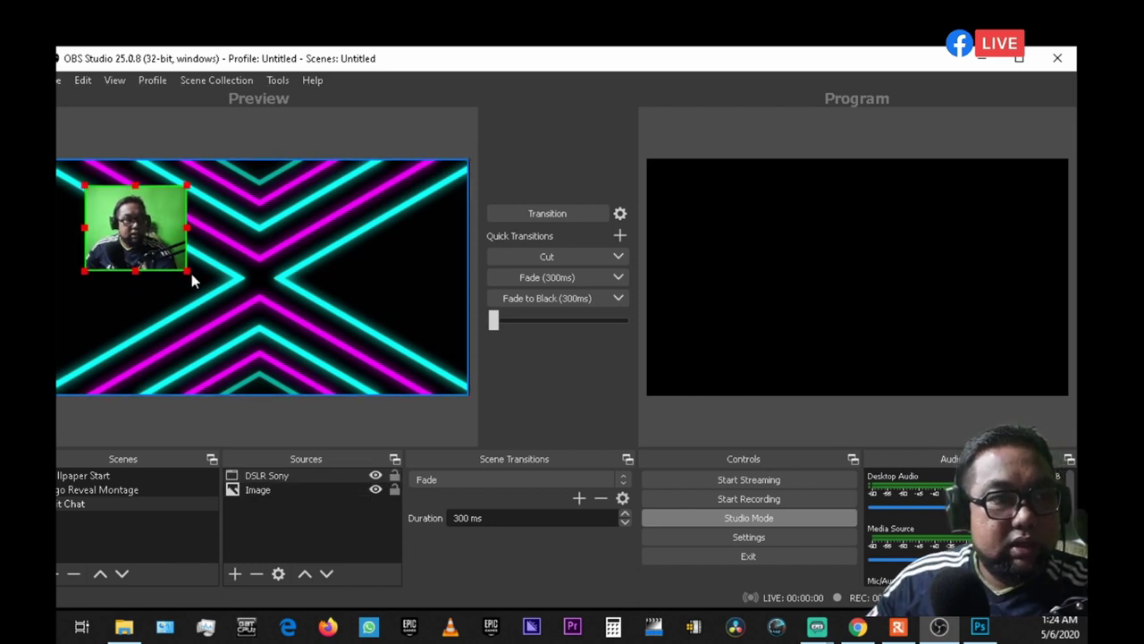
{"action": "left_click_drag", "start_coordinate": [186, 269], "coordinate": [123, 355]}
{"action": "left_click_drag", "start_coordinate": [177, 290], "coordinate": [321, 199]}
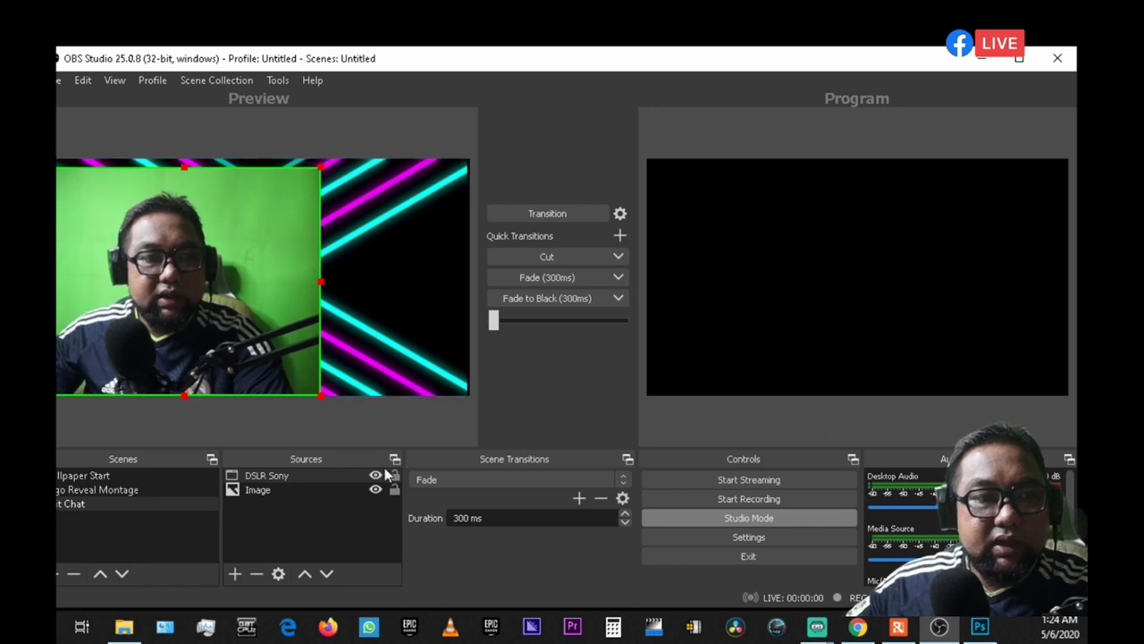
Add a Chroma Key filter with the default name and green key color to the DSLR Sony source.
{"action": "left_click", "coordinate": [280, 474]}
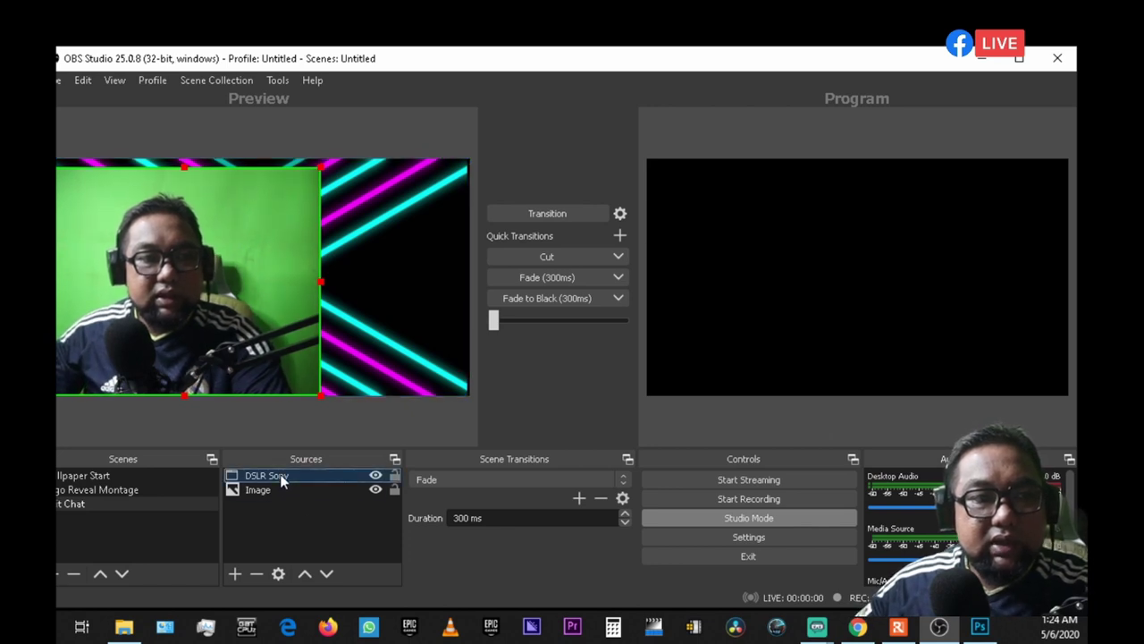
{"action": "right_click", "coordinate": [280, 474]}
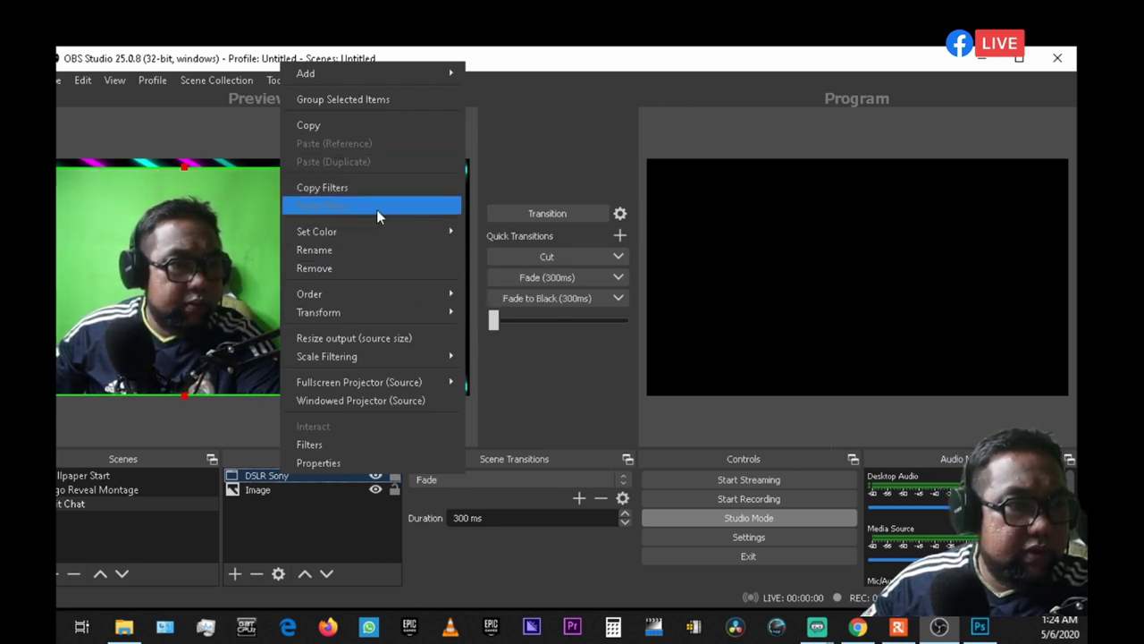
{"action": "left_click", "coordinate": [353, 444]}
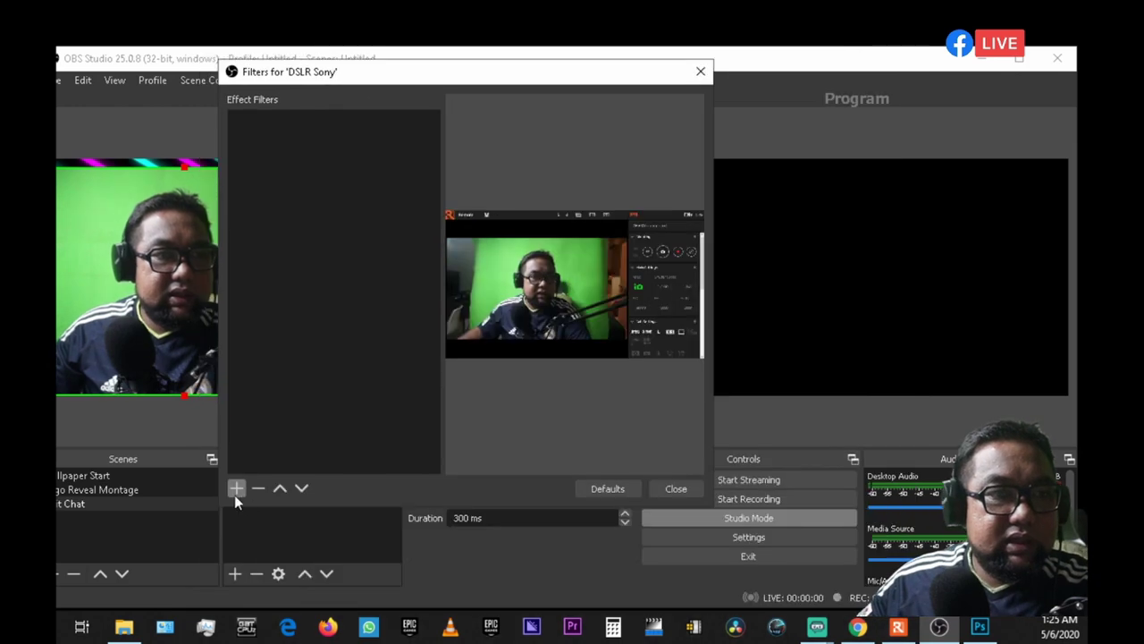
{"action": "left_click", "coordinate": [234, 494]}
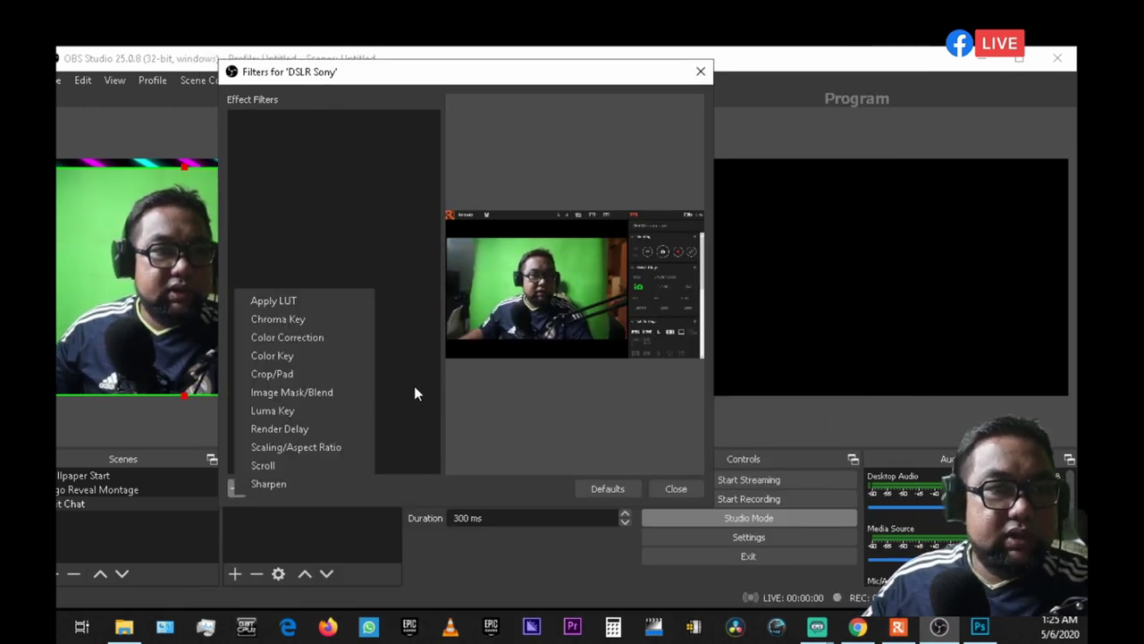
{"action": "left_click", "coordinate": [298, 318]}
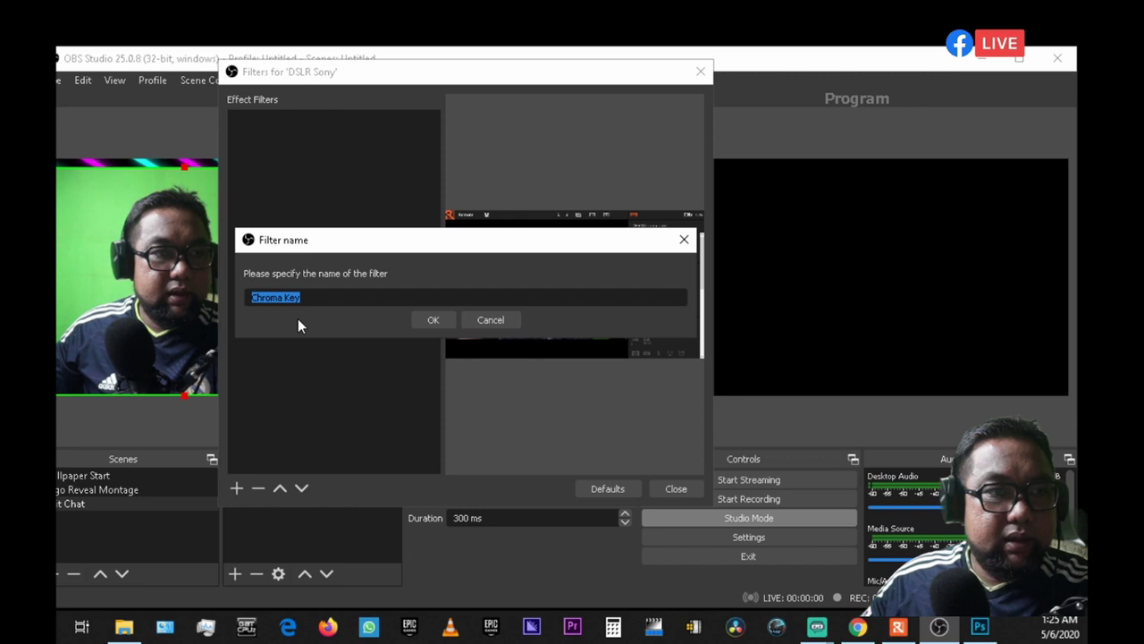
{"action": "left_click", "coordinate": [433, 319]}
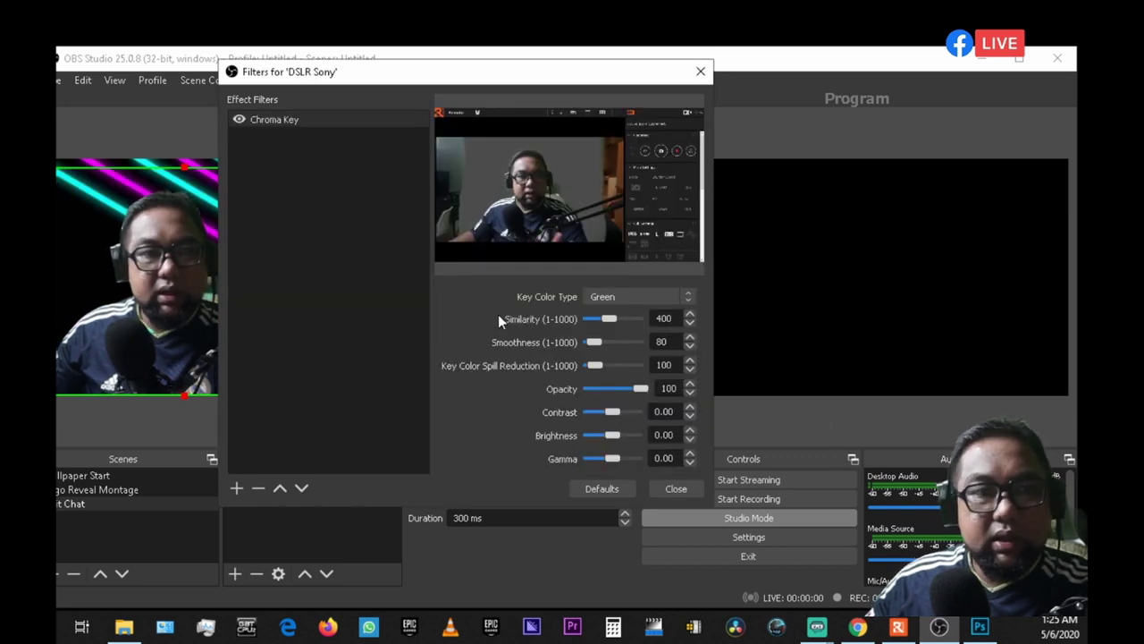
{"action": "left_click", "coordinate": [673, 489]}
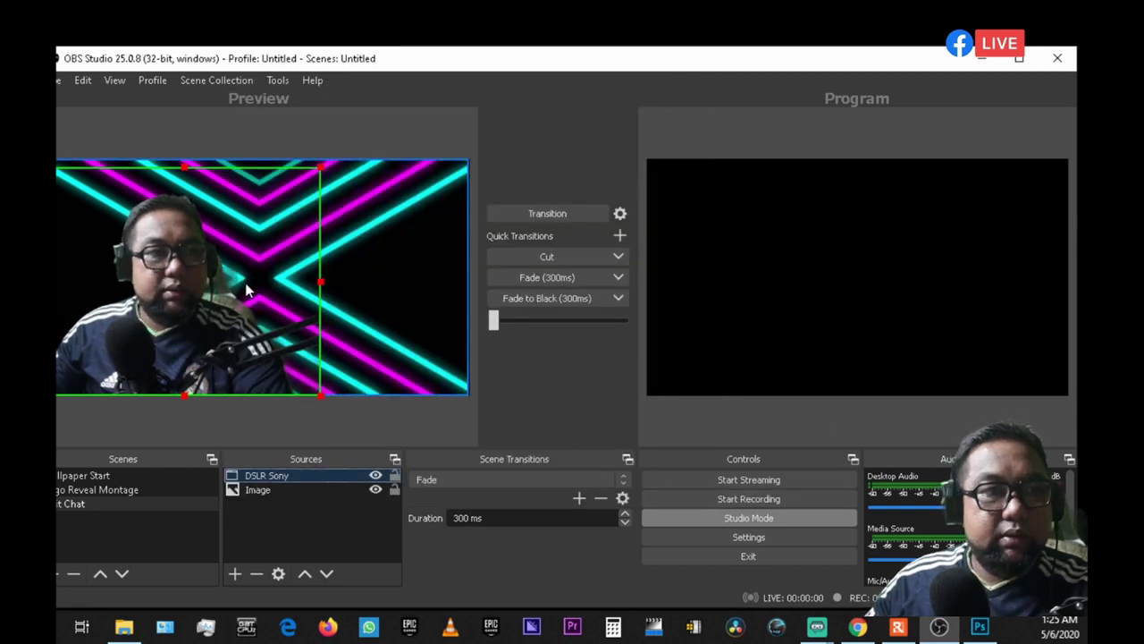
Test the transitions by sending the Wallpaper Start scene and then the Logo Reveal Montage scene to the program output.
{"action": "left_click", "coordinate": [377, 231]}
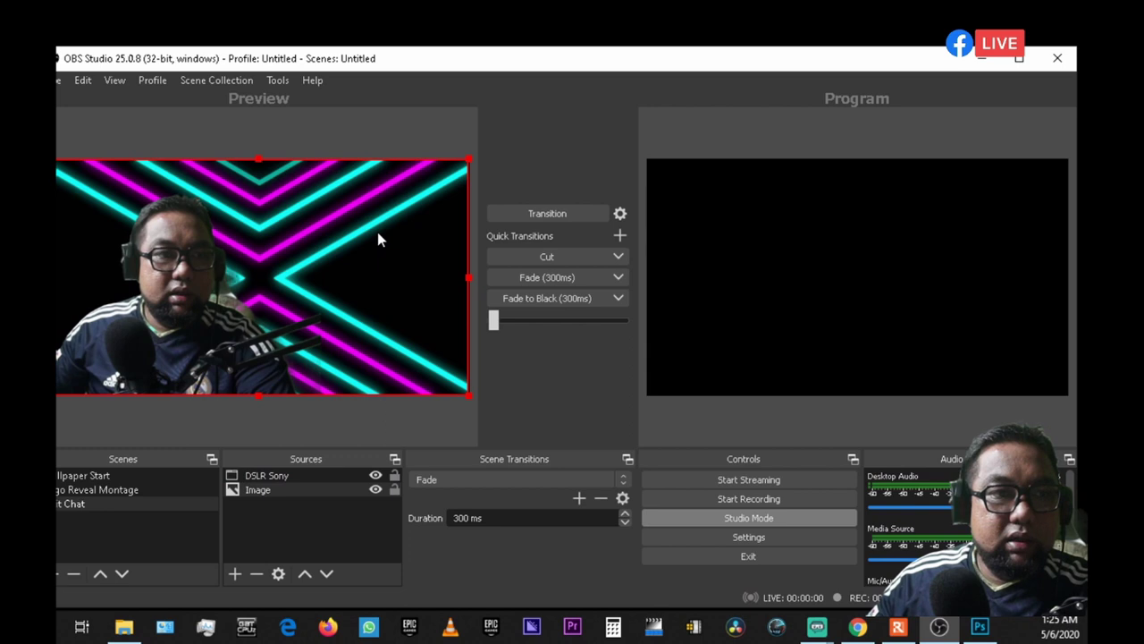
{"action": "left_click", "coordinate": [113, 485]}
{"action": "left_click", "coordinate": [536, 214]}
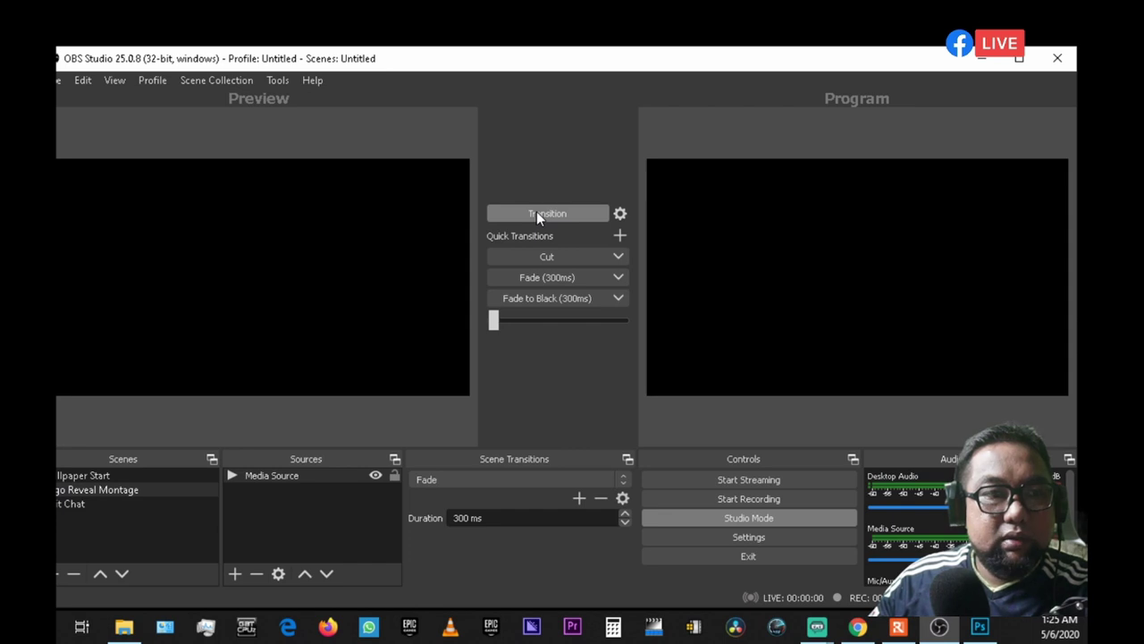
{"action": "left_click", "coordinate": [537, 214]}
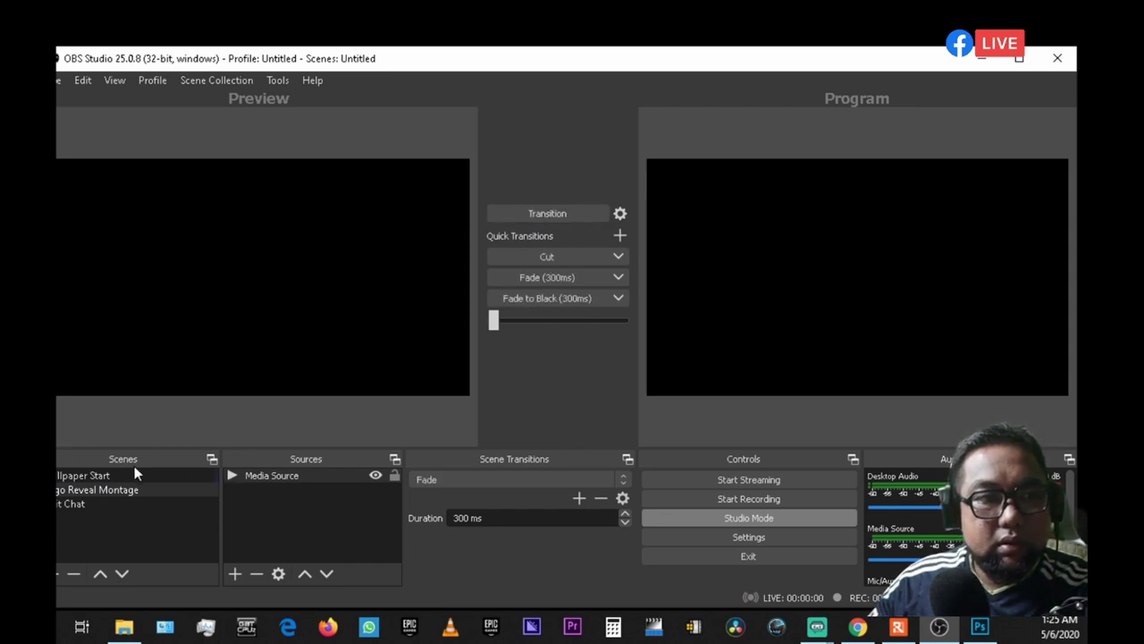
{"action": "left_click", "coordinate": [127, 476]}
{"action": "left_click", "coordinate": [522, 215]}
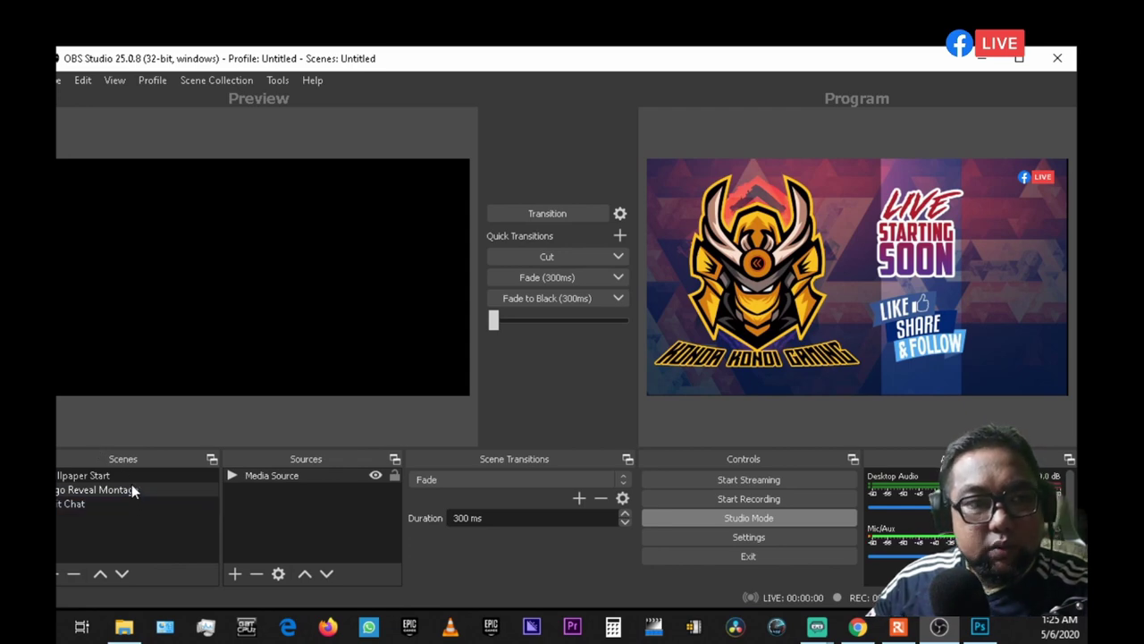
{"action": "left_click", "coordinate": [530, 215]}
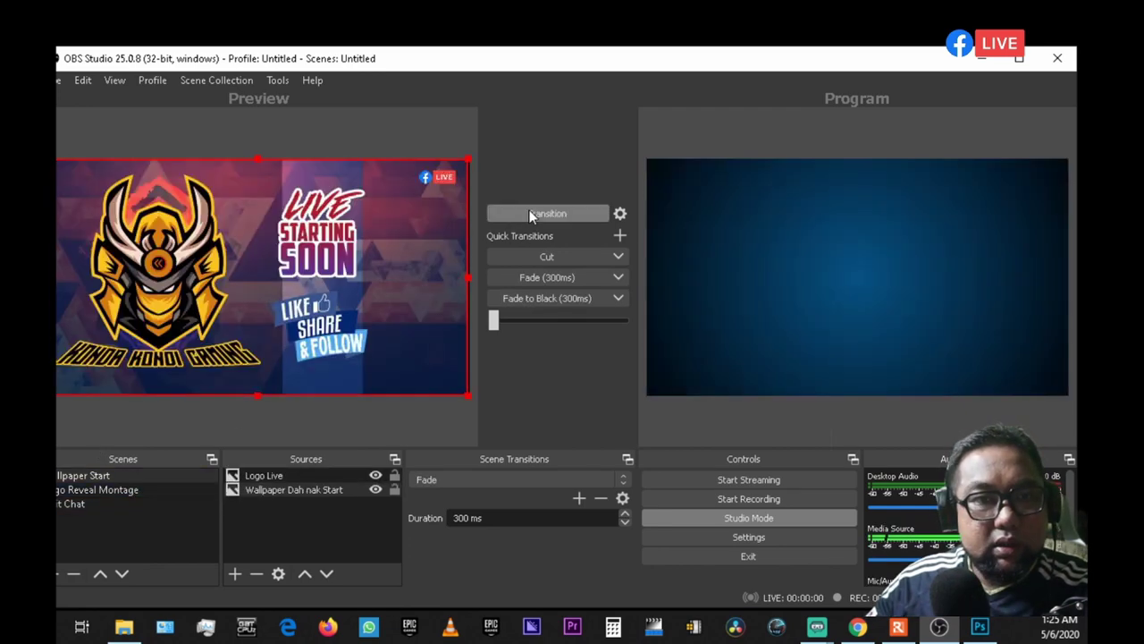
Transition the Chit Chat scene to the program output and load it in the preview again.
{"action": "left_click", "coordinate": [117, 503]}
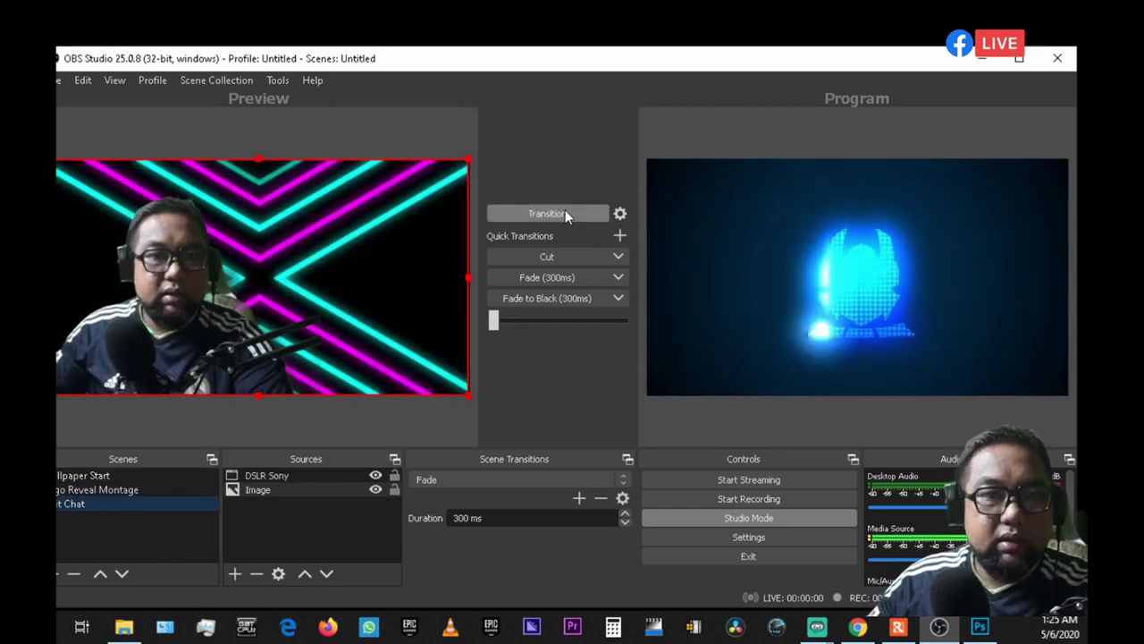
{"action": "left_click", "coordinate": [565, 213]}
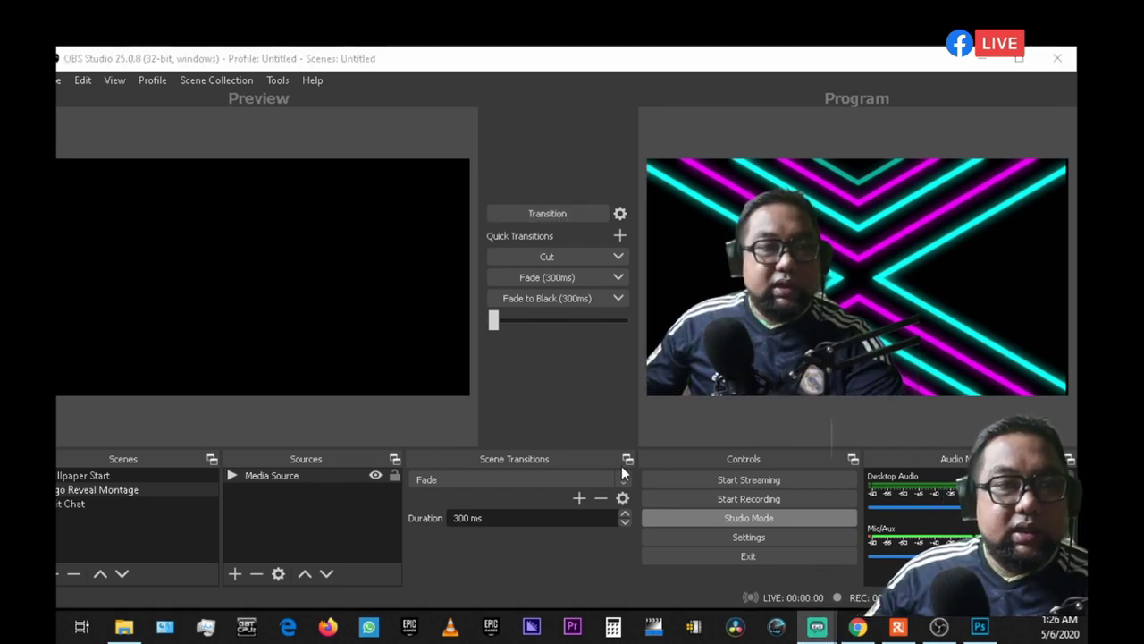
{"action": "left_click", "coordinate": [117, 501]}
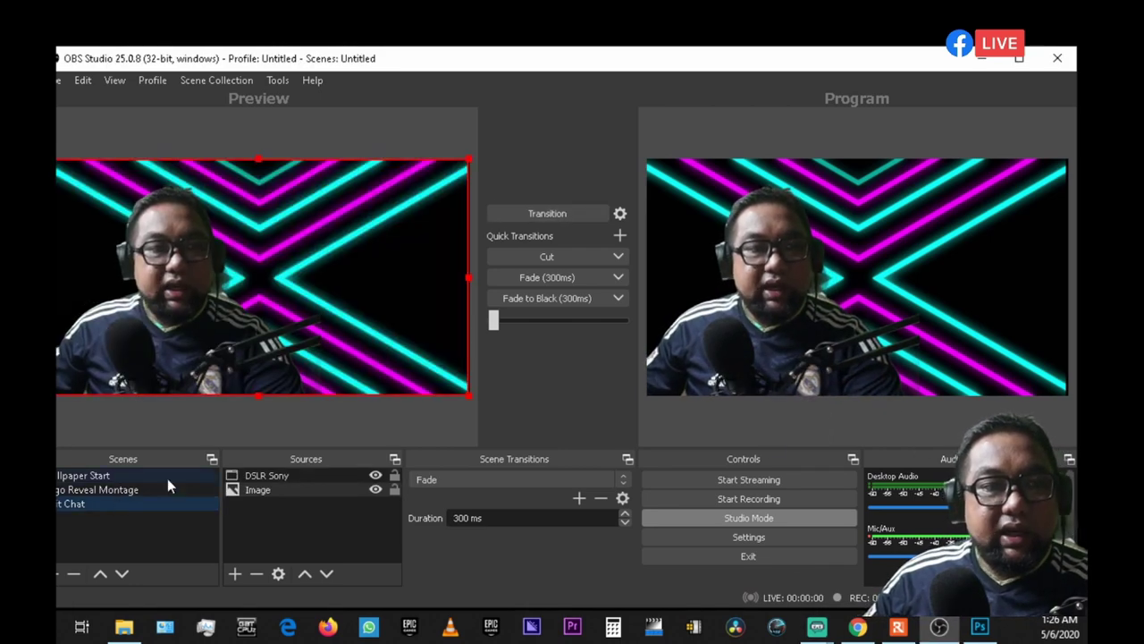
Add a new scene named "Ending".
{"action": "left_click", "coordinate": [59, 572]}
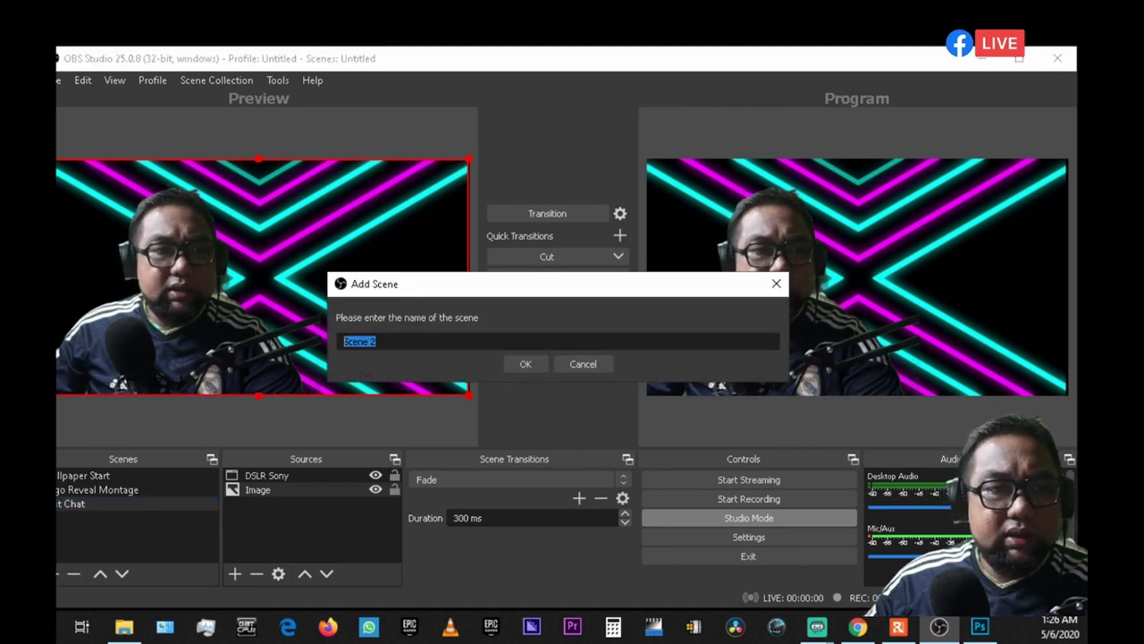
{"action": "type", "text": "Ending"}
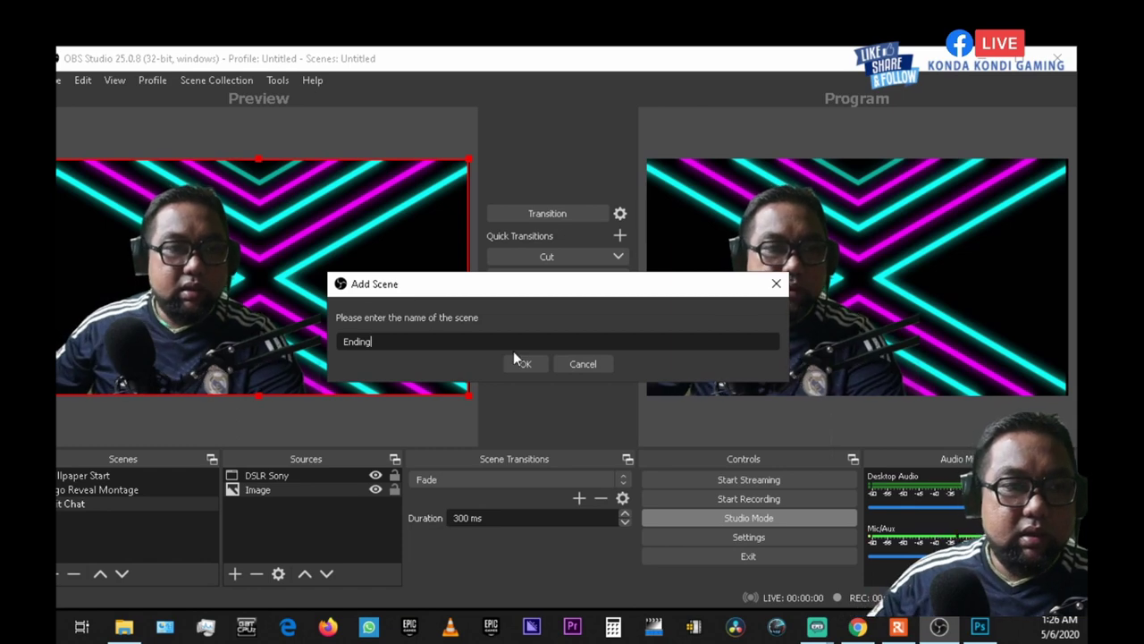
{"action": "left_click", "coordinate": [522, 363]}
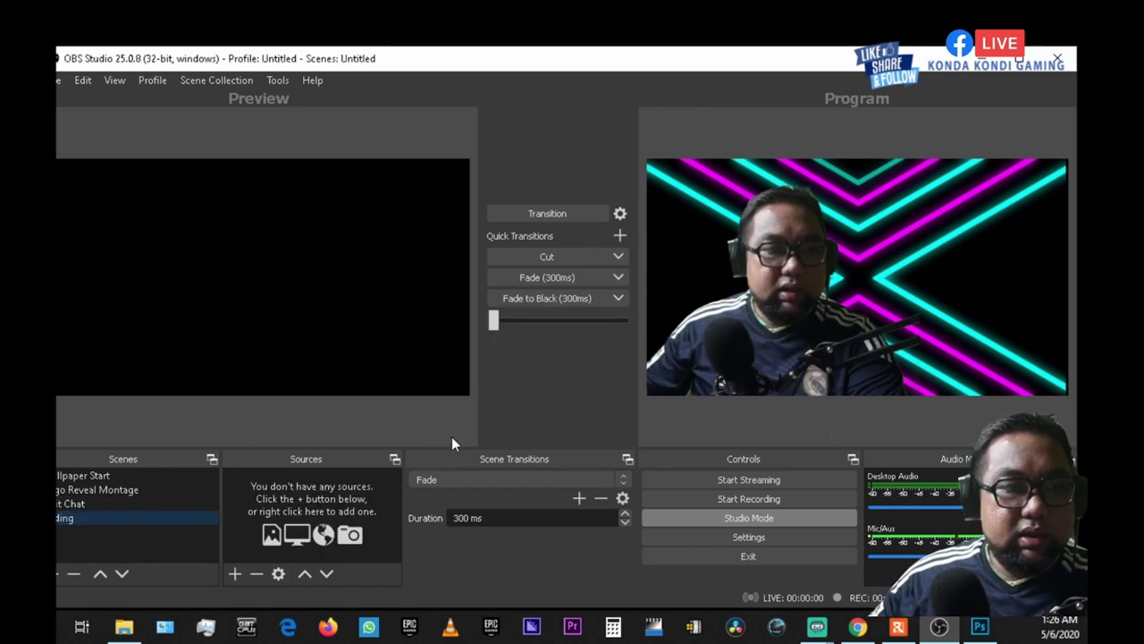
Add a Game Capture source with the default name to the Ending scene, keeping the mode "Capture any fullscreen application".
{"action": "left_click", "coordinate": [235, 575]}
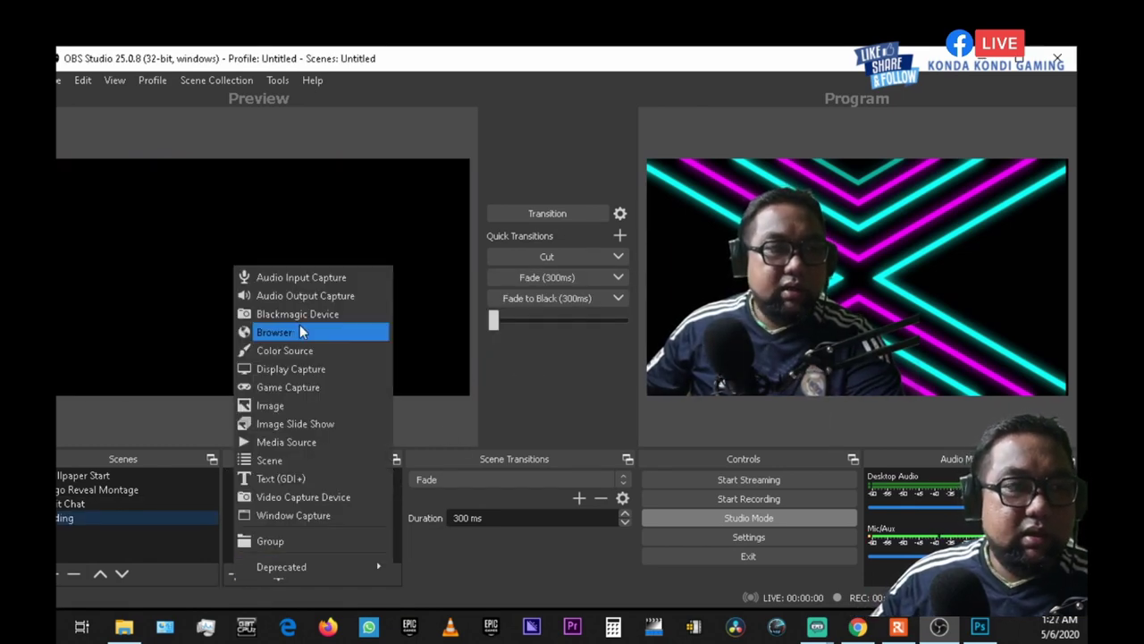
{"action": "left_click", "coordinate": [314, 388]}
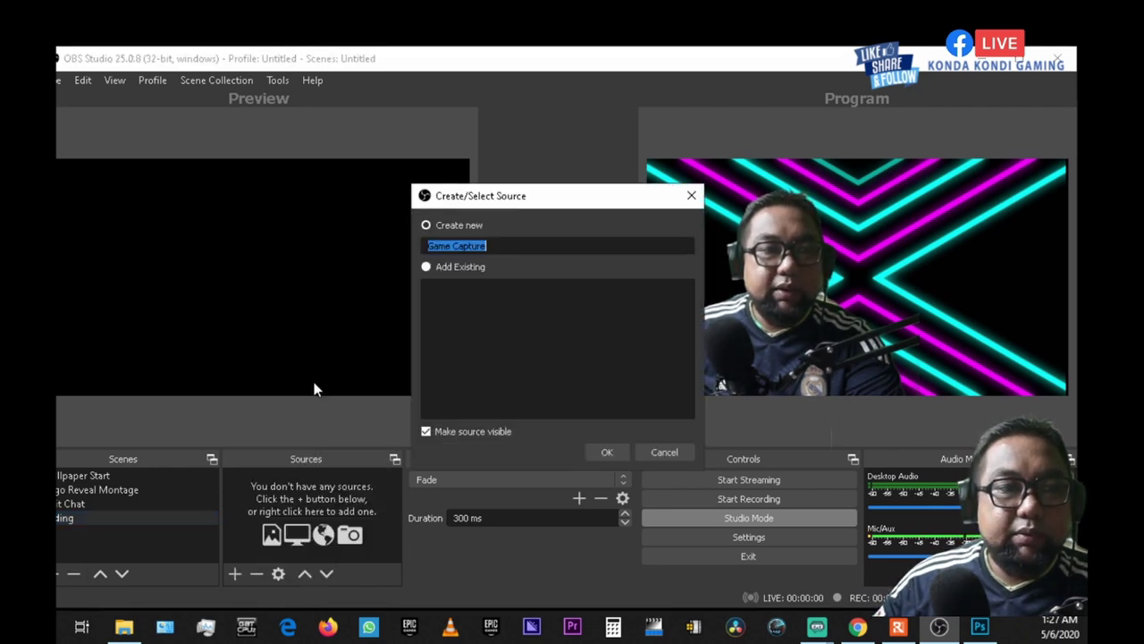
{"action": "left_click", "coordinate": [606, 452]}
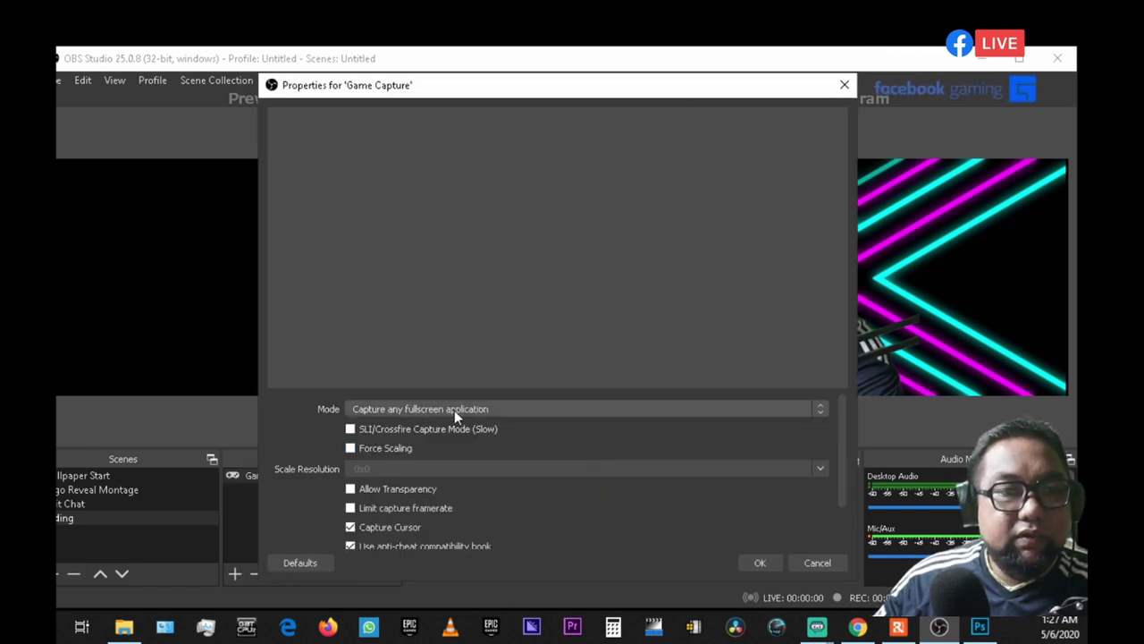
{"action": "left_click", "coordinate": [486, 410]}
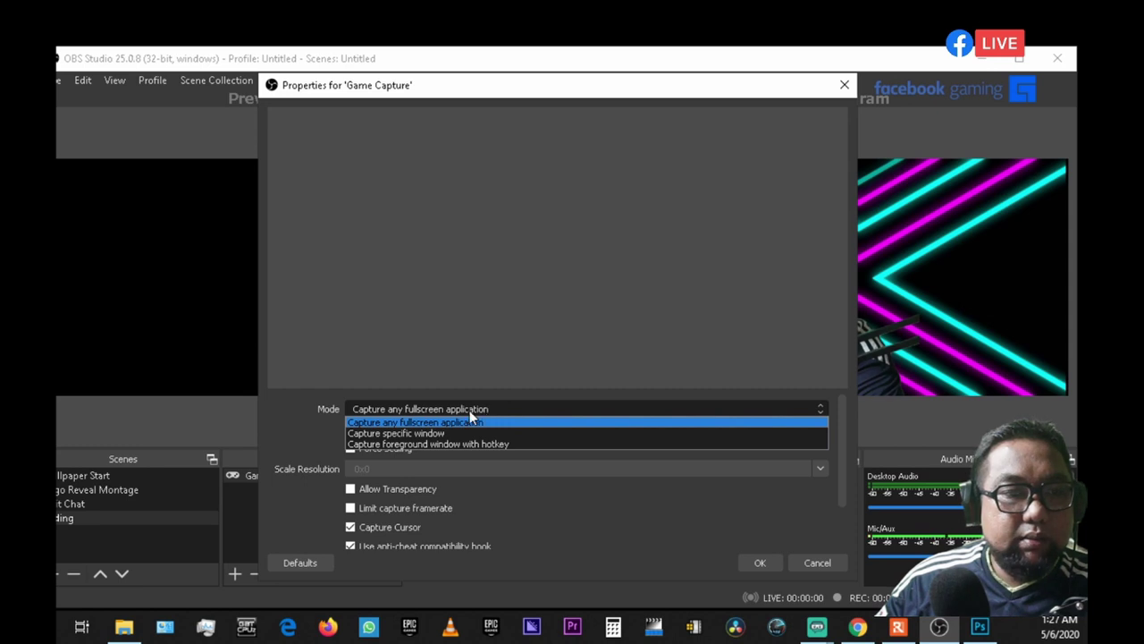
{"action": "left_click", "coordinate": [470, 410]}
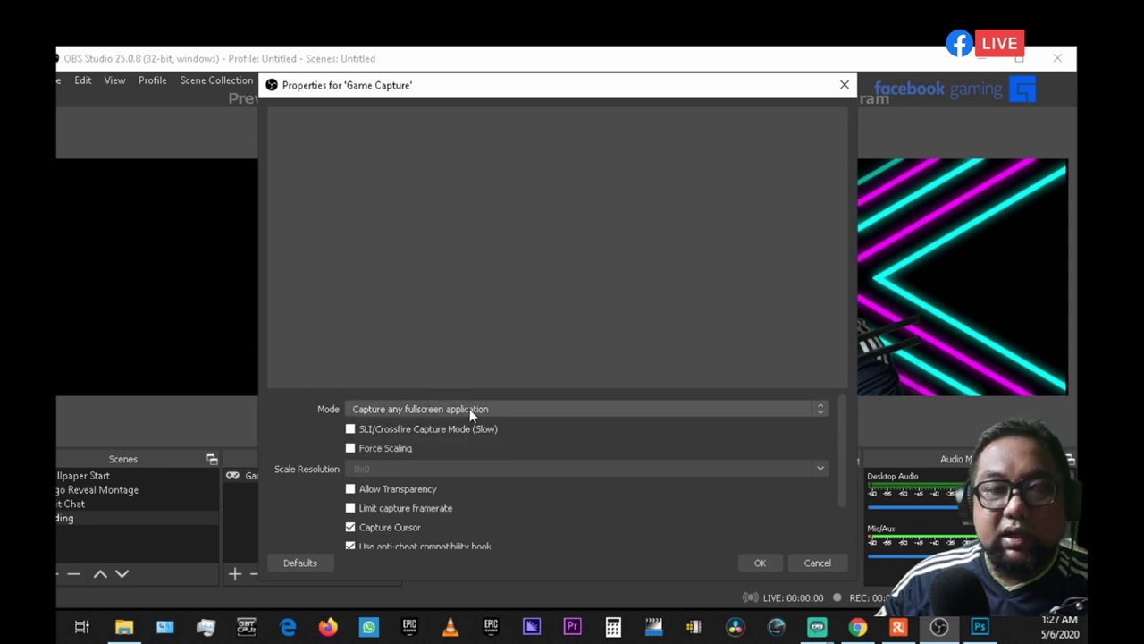
{"action": "left_click", "coordinate": [759, 562]}
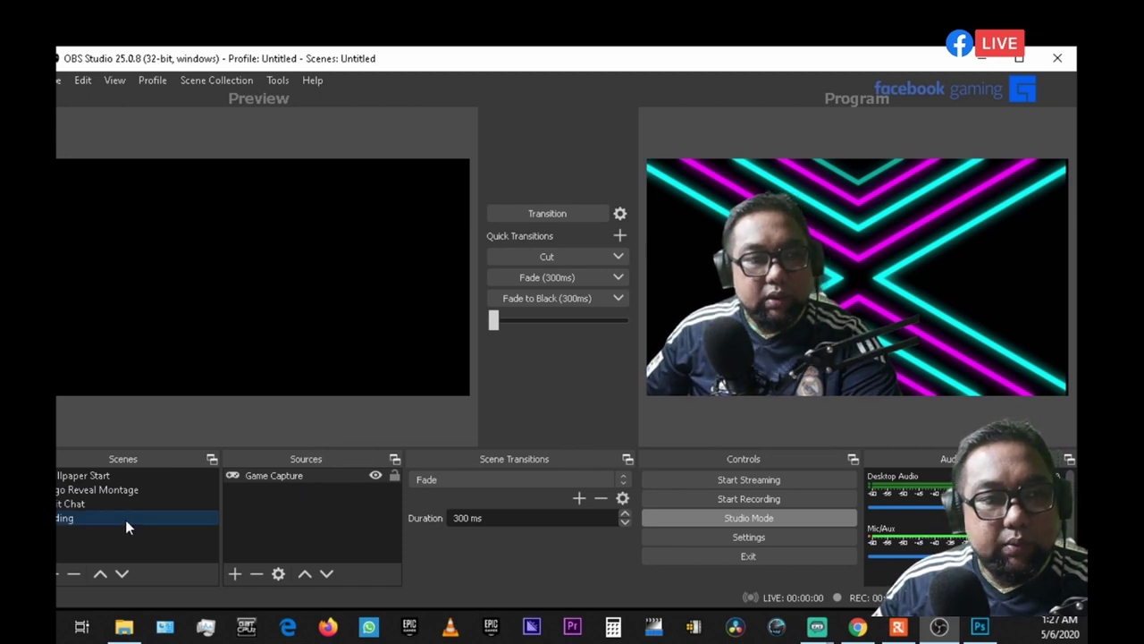
Add the existing Logo Live image source to the Ending scene.
{"action": "left_click", "coordinate": [235, 574]}
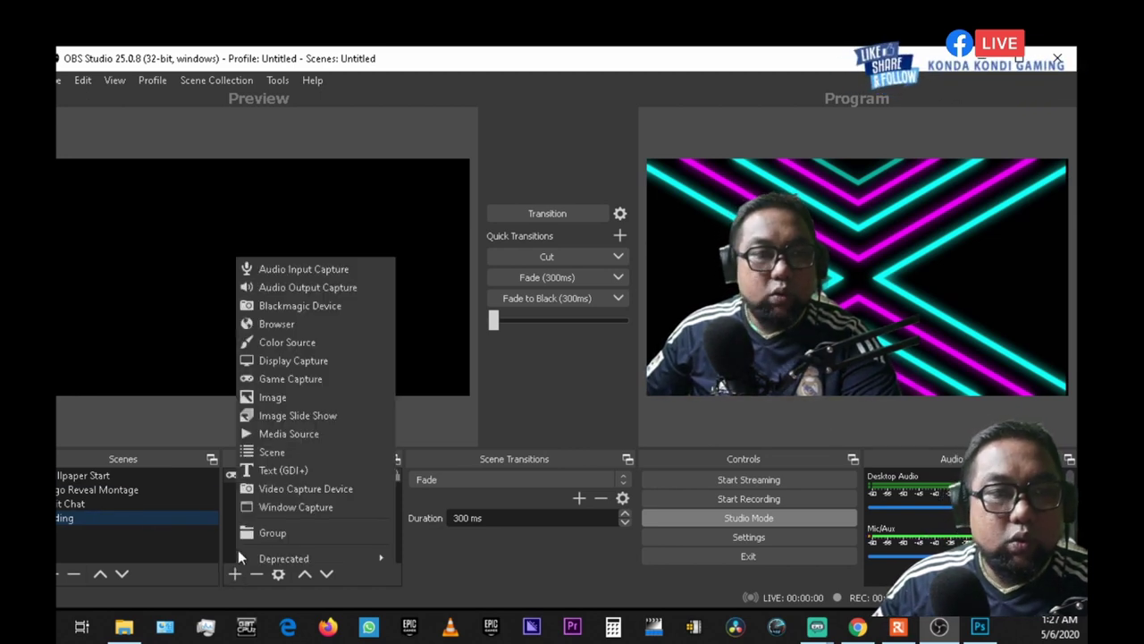
{"action": "left_click", "coordinate": [278, 400]}
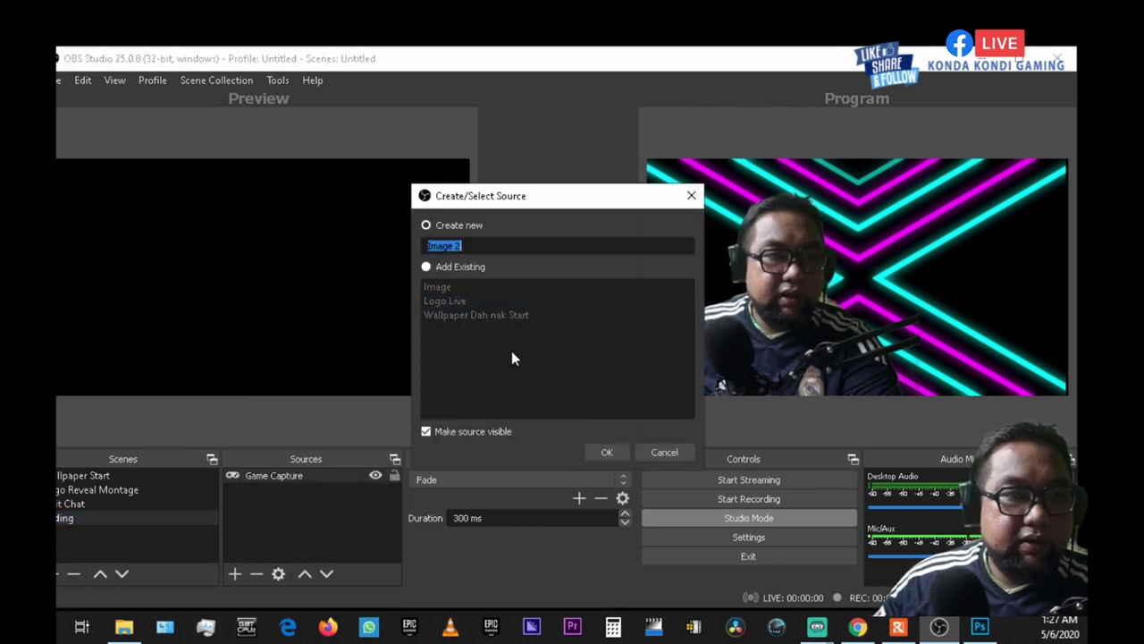
{"action": "left_click", "coordinate": [426, 267]}
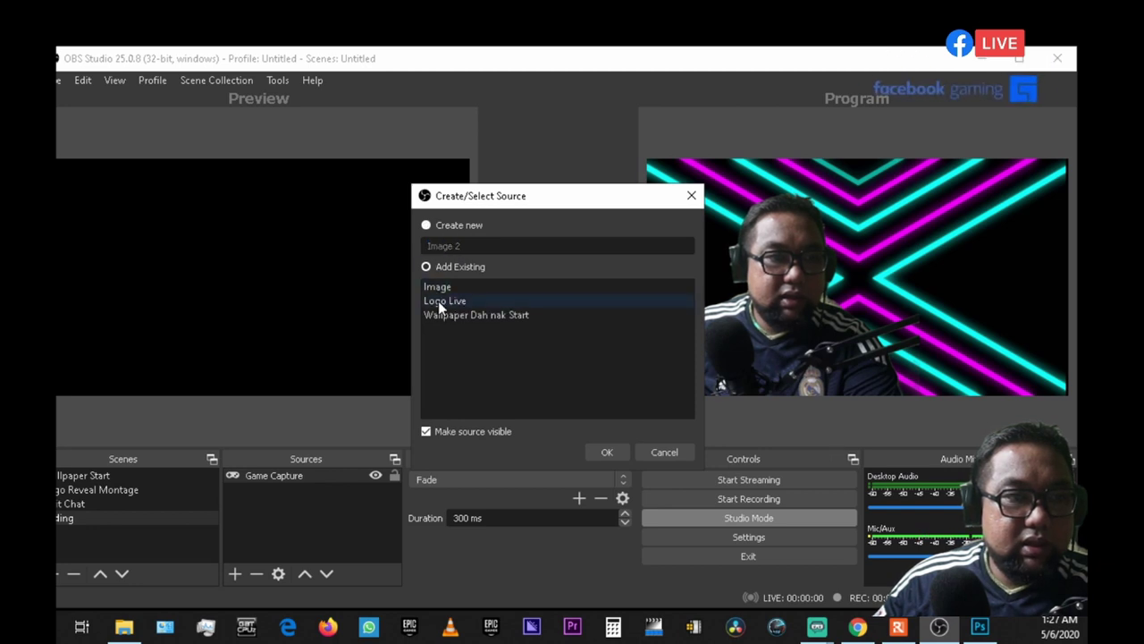
{"action": "left_click", "coordinate": [602, 452]}
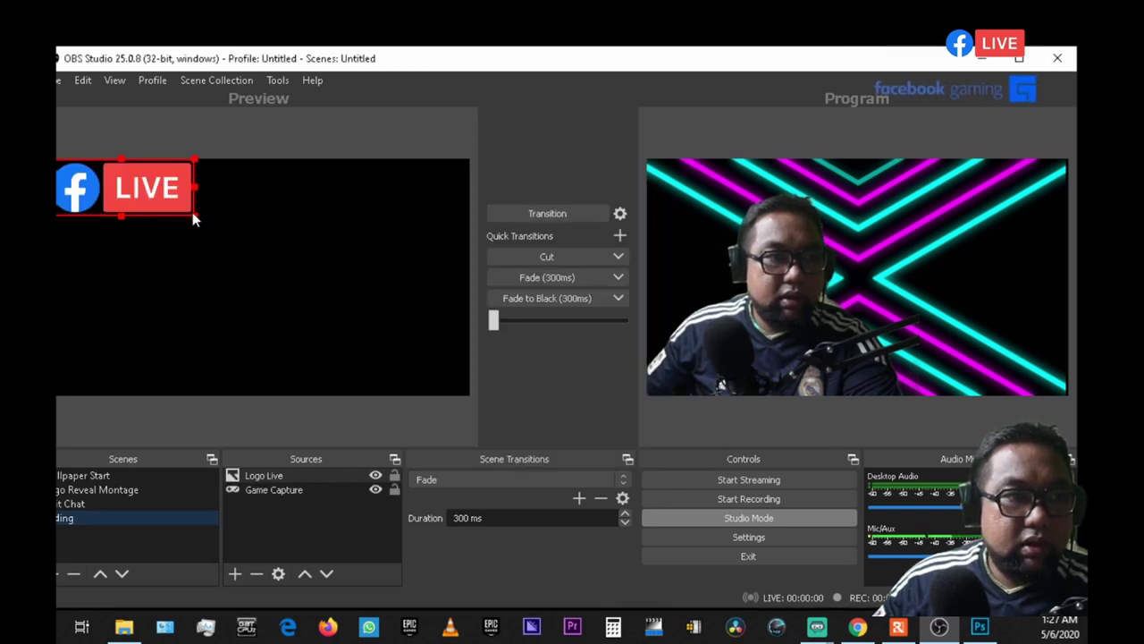
Shrink the Logo Live image and place it in the upper-right corner of the preview canvas.
{"action": "left_click_drag", "start_coordinate": [193, 214], "coordinate": [74, 176]}
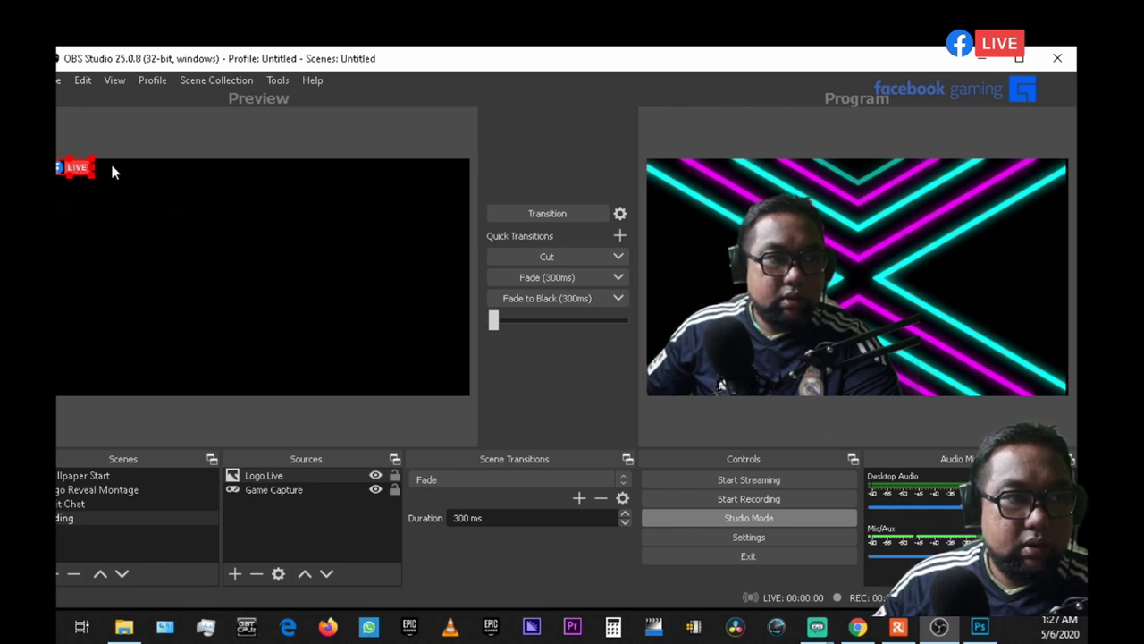
{"action": "left_click_drag", "start_coordinate": [91, 170], "coordinate": [435, 183]}
{"action": "left_click", "coordinate": [378, 248]}
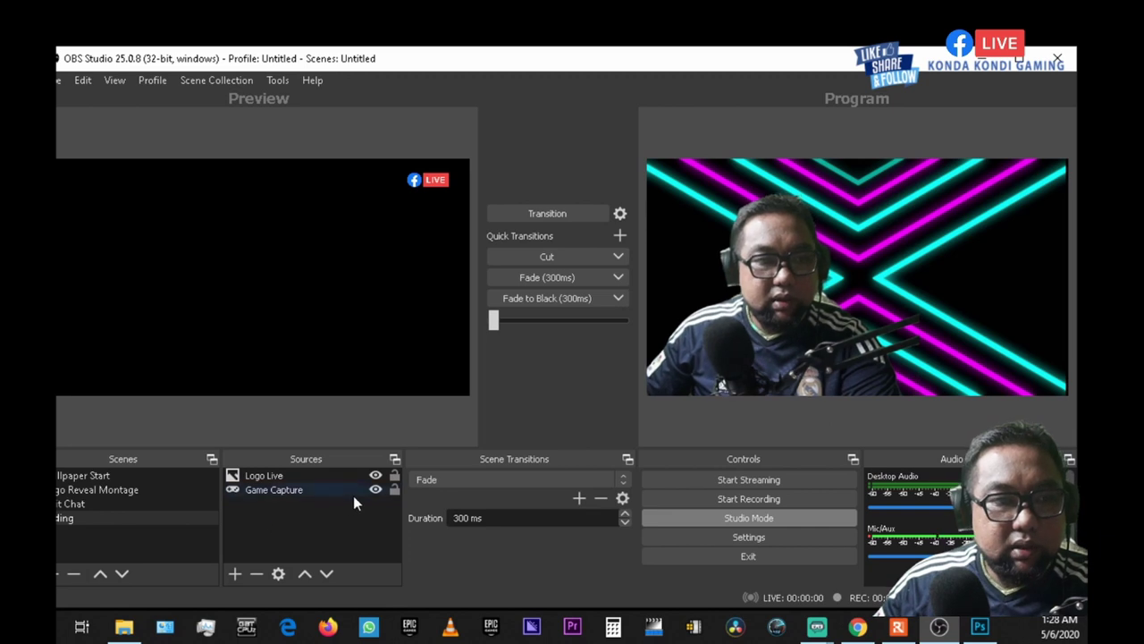
Add the existing DSLR Sony window capture source to the Ending scene.
{"action": "left_click", "coordinate": [232, 573]}
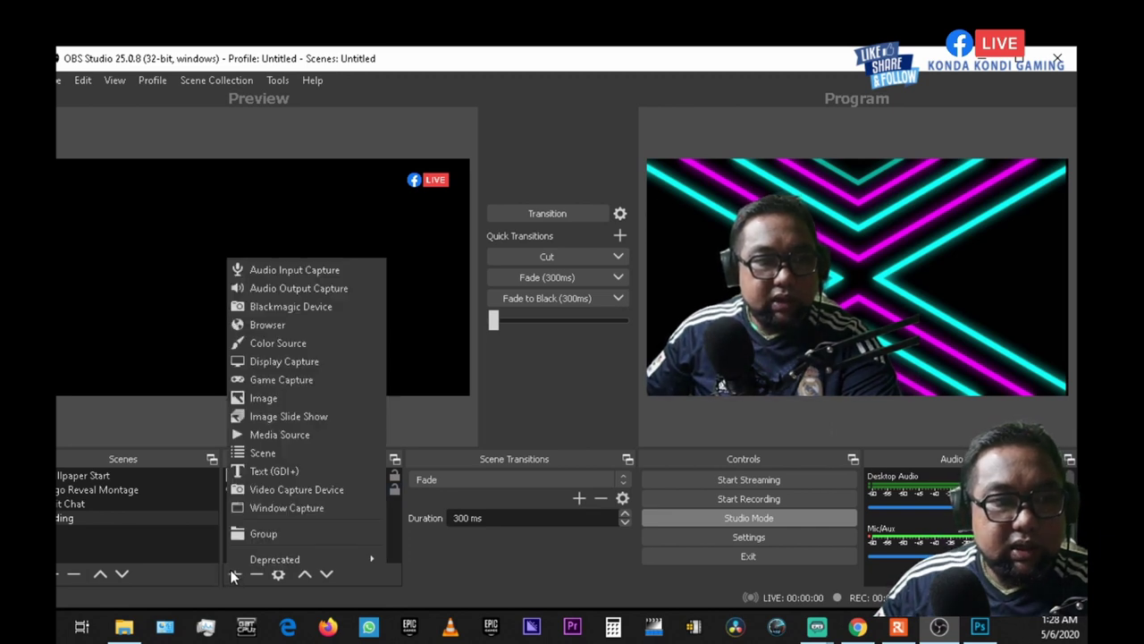
{"action": "left_click", "coordinate": [284, 507]}
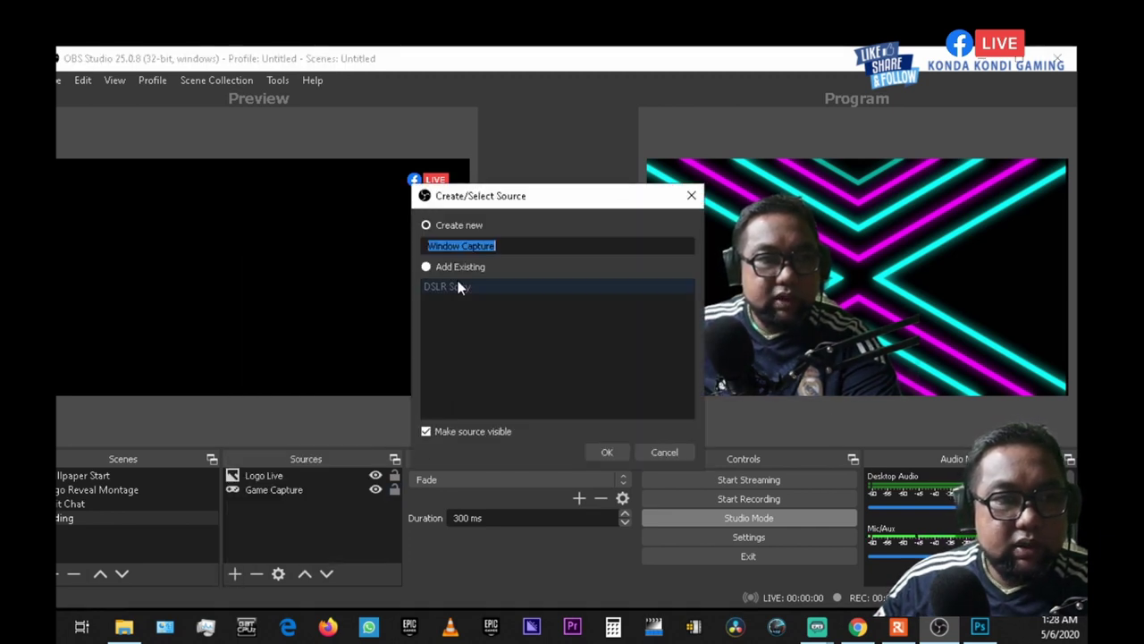
{"action": "left_click", "coordinate": [432, 286]}
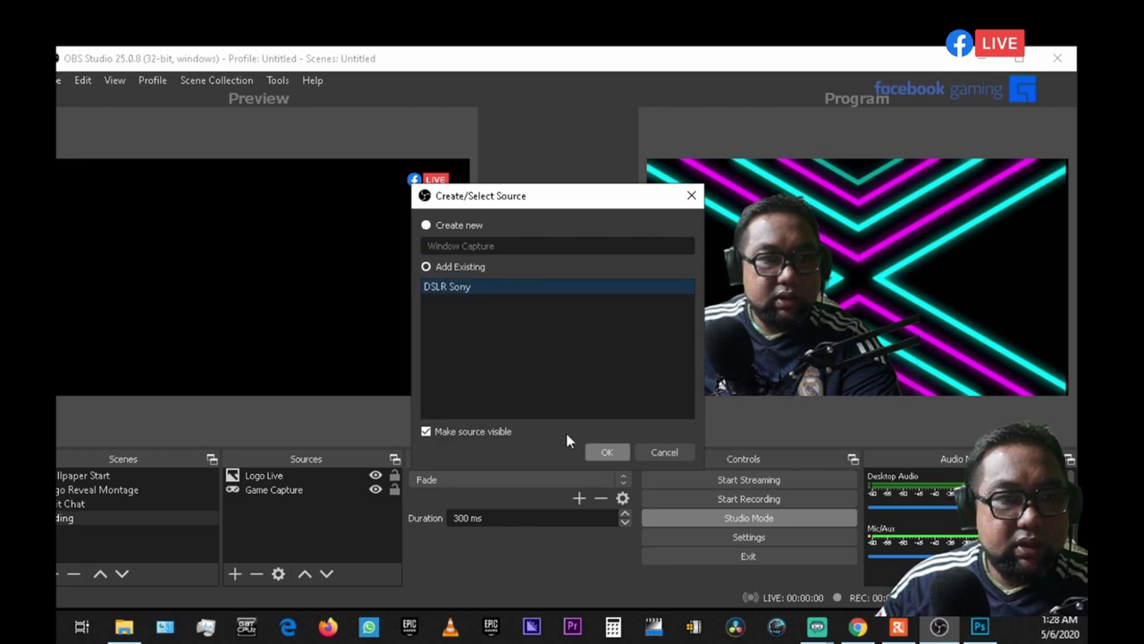
{"action": "left_click", "coordinate": [601, 453]}
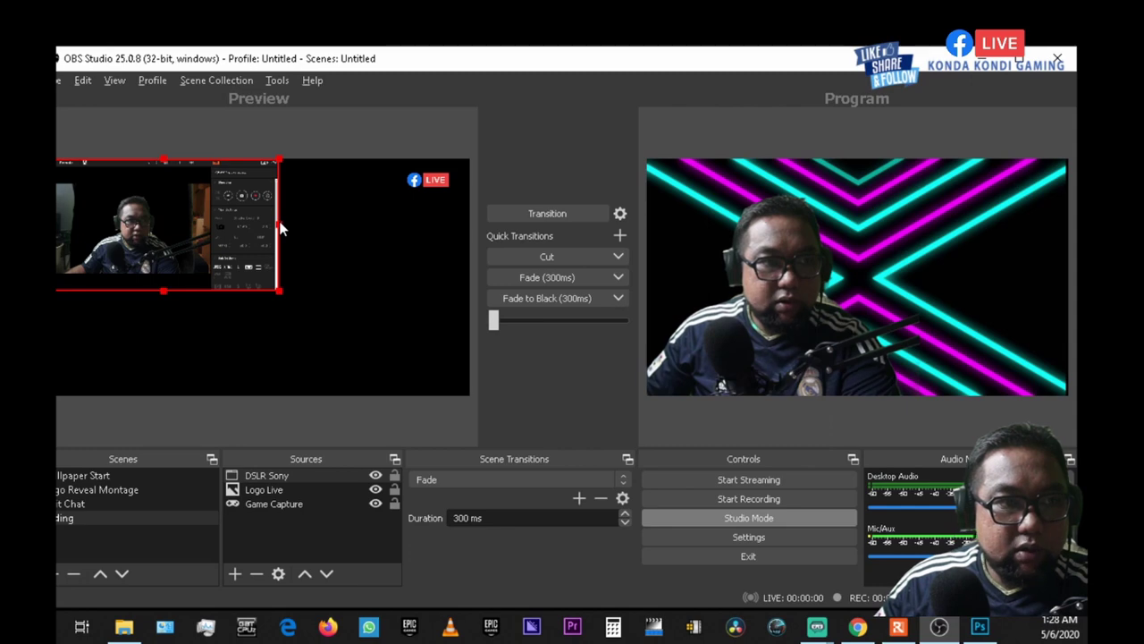
Crop the DSLR Sony source to the camera picture and place it in the lower-left corner of the preview canvas.
{"action": "left_click_drag", "start_coordinate": [280, 226], "coordinate": [189, 229]}
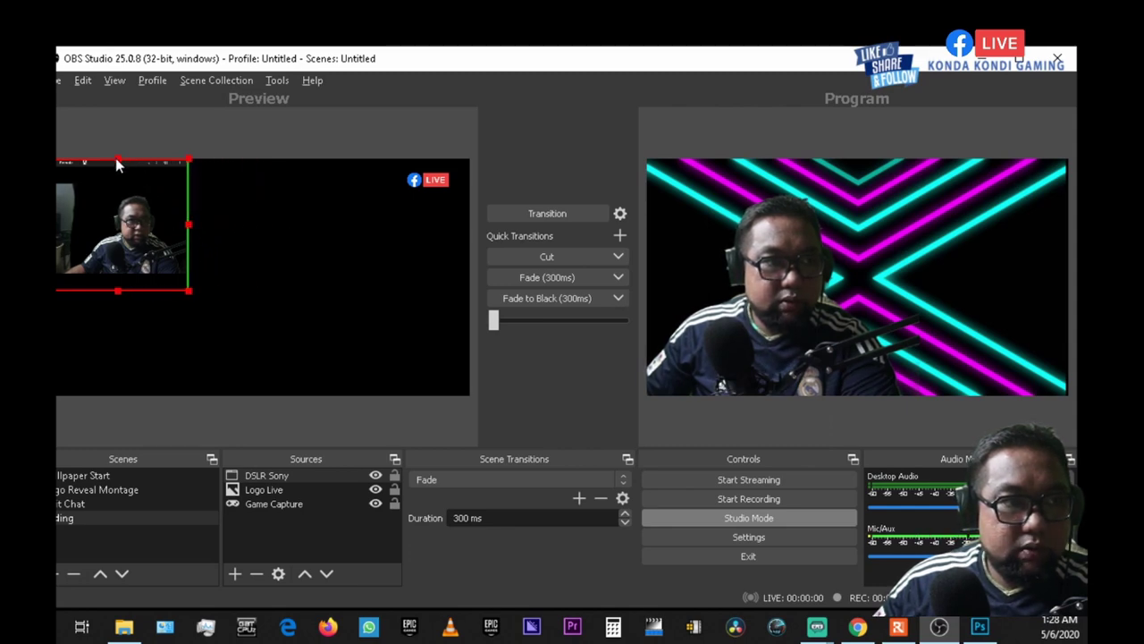
{"action": "left_click_drag", "start_coordinate": [116, 161], "coordinate": [116, 182]}
{"action": "left_click_drag", "start_coordinate": [58, 236], "coordinate": [81, 241]}
{"action": "left_click_drag", "start_coordinate": [134, 300], "coordinate": [106, 364]}
{"action": "left_click", "coordinate": [164, 323]}
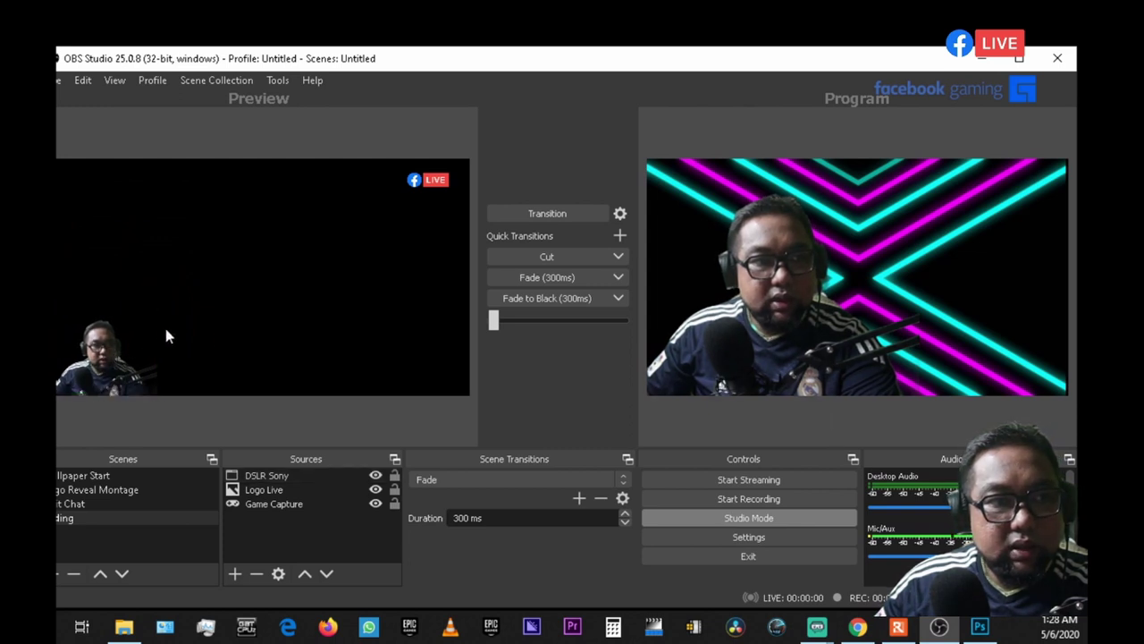
Scale the DSLR Sony picture down to a small webcam inset in the canvas's lower-left corner.
{"action": "left_click", "coordinate": [115, 331]}
{"action": "left_click_drag", "start_coordinate": [157, 308], "coordinate": [114, 340]}
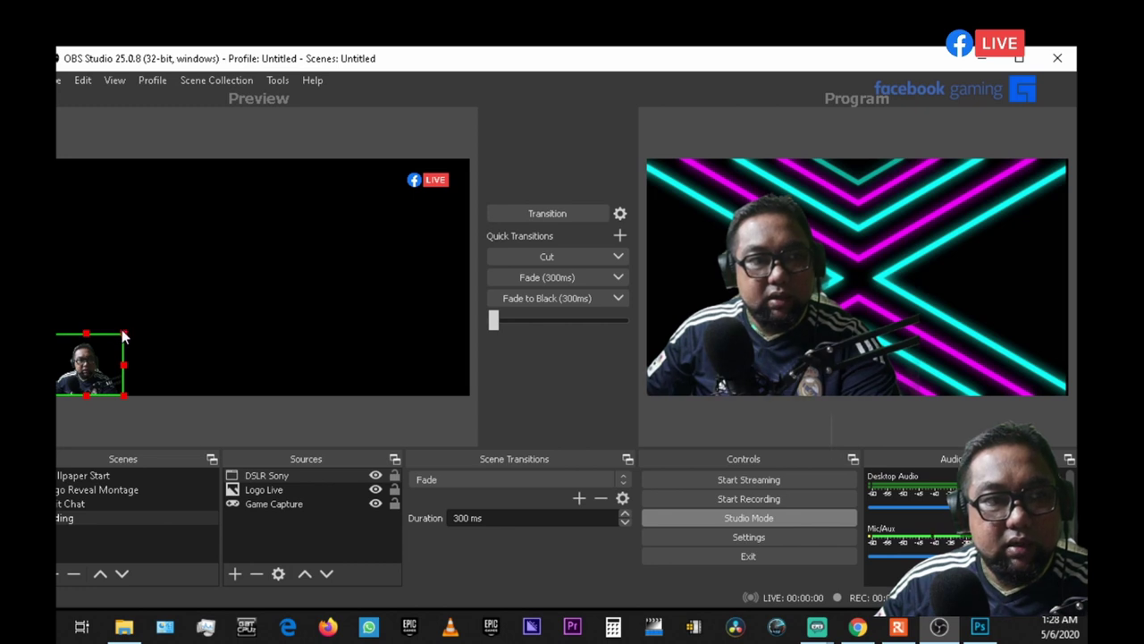
{"action": "left_click_drag", "start_coordinate": [123, 335], "coordinate": [128, 332]}
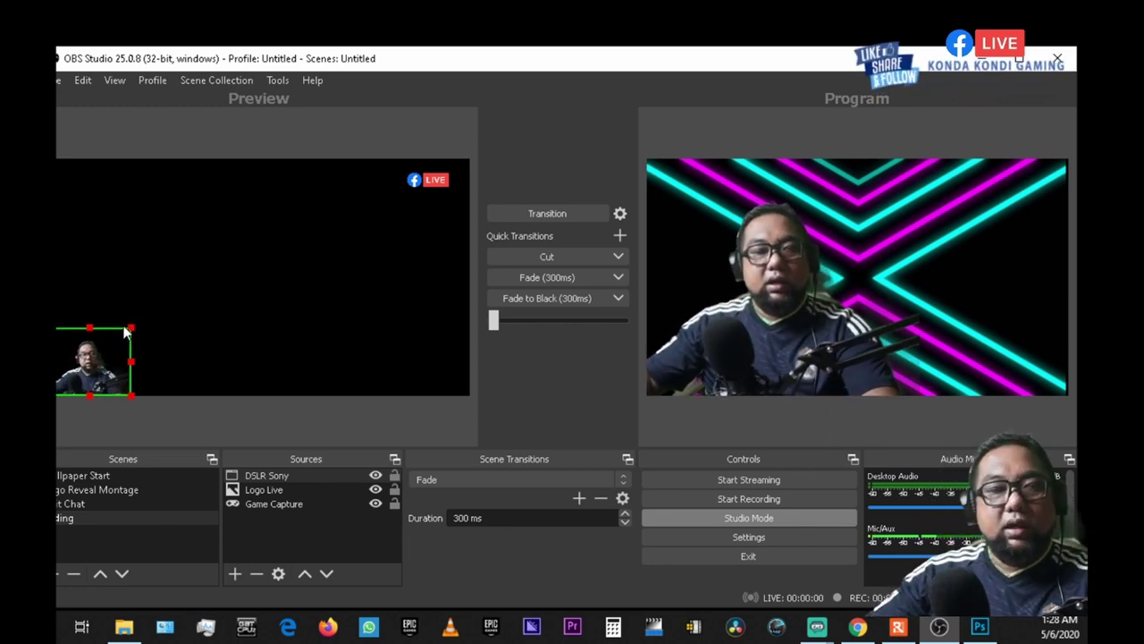
{"action": "left_click", "coordinate": [233, 302]}
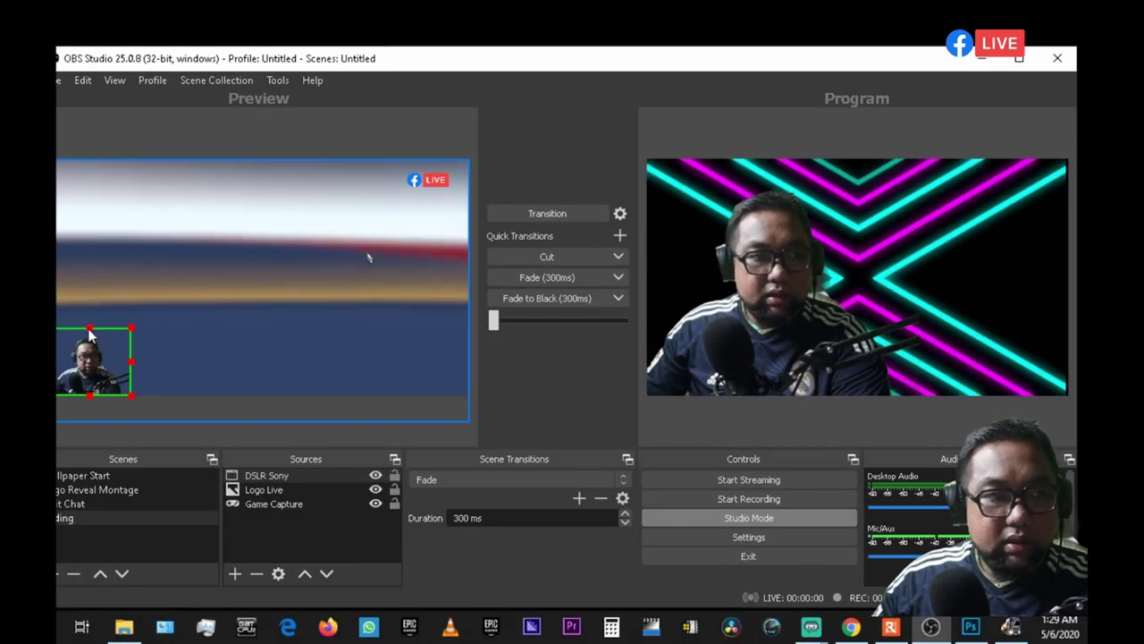
Check the placement of the webcam inset over the game capture and transition the Ending scene to the program output.
{"action": "left_click", "coordinate": [124, 325]}
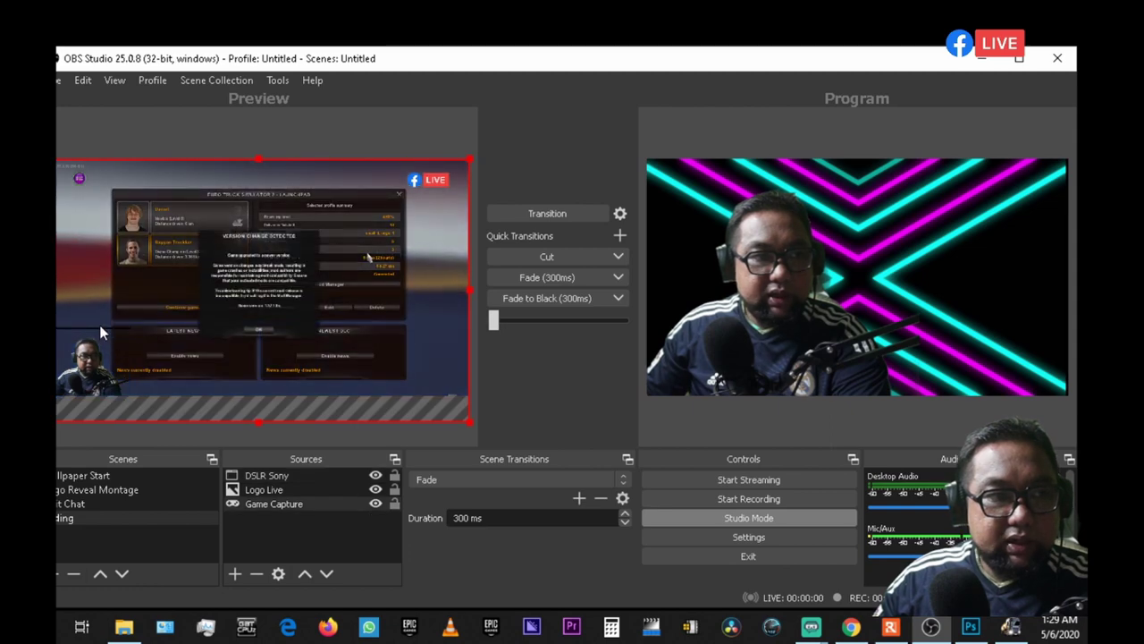
{"action": "left_click", "coordinate": [92, 337]}
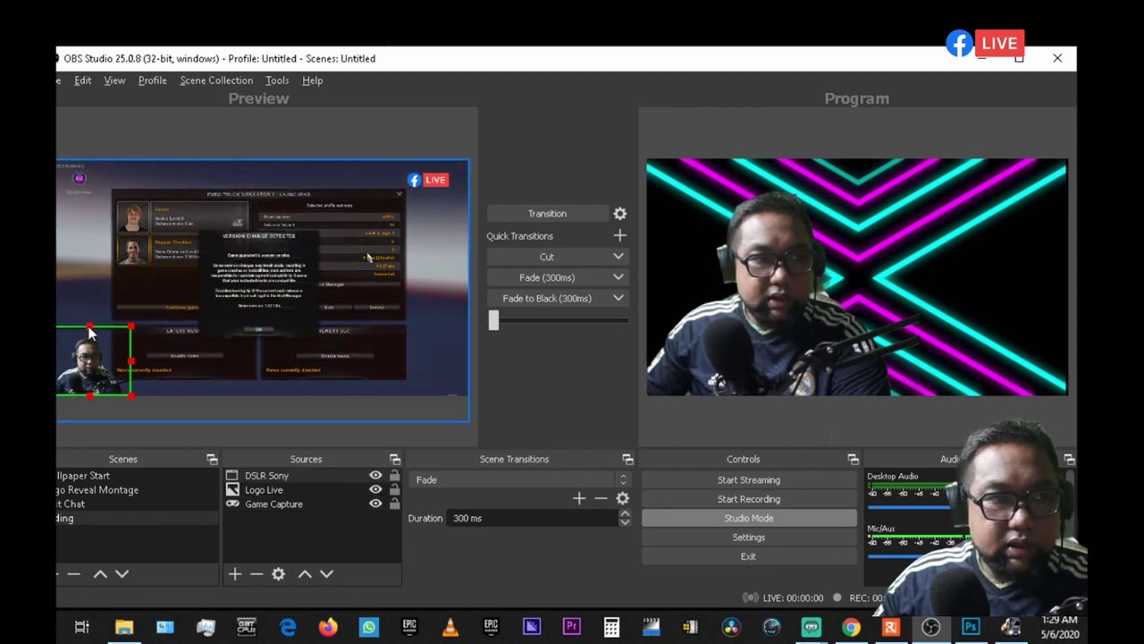
{"action": "left_click", "coordinate": [217, 375]}
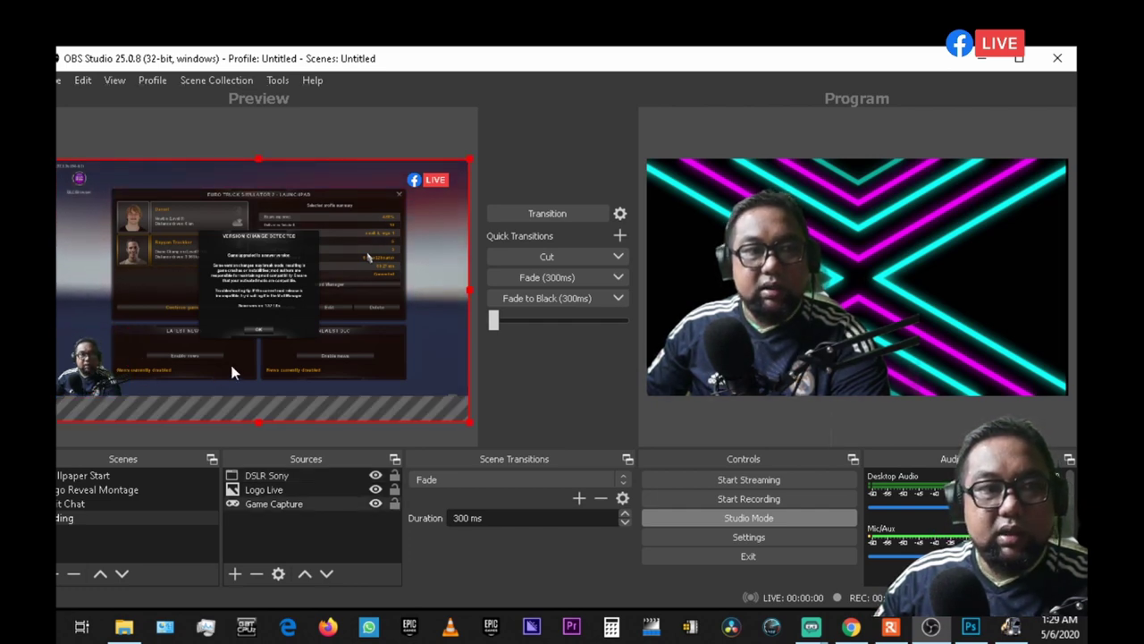
{"action": "left_click", "coordinate": [574, 215]}
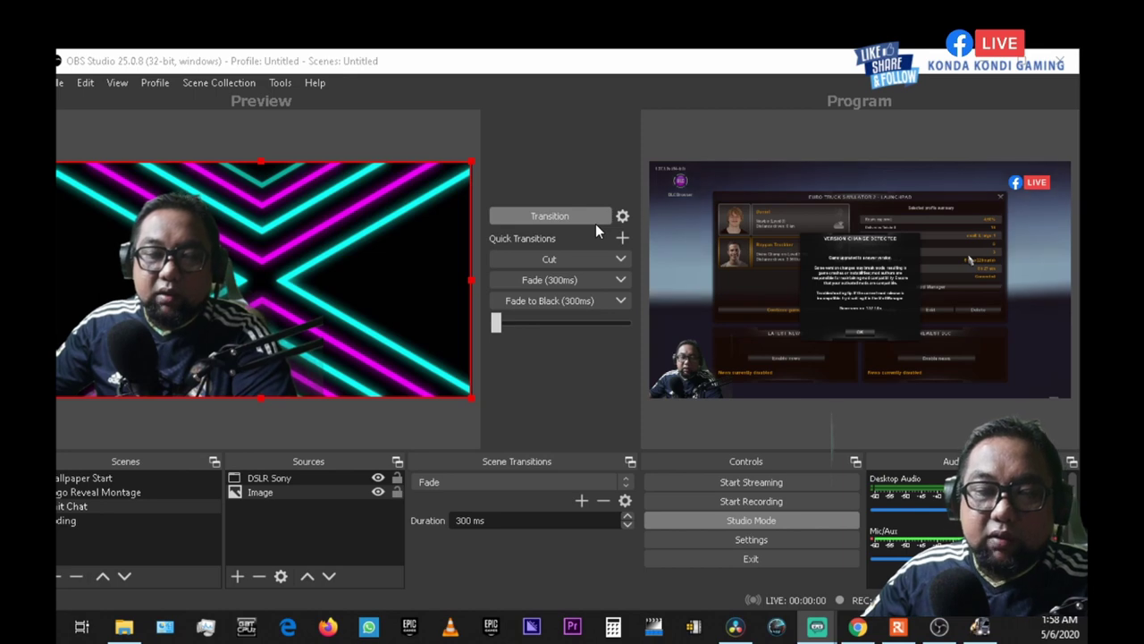
Open the stream settings and set the streaming service to Custom.
{"action": "left_click", "coordinate": [766, 541]}
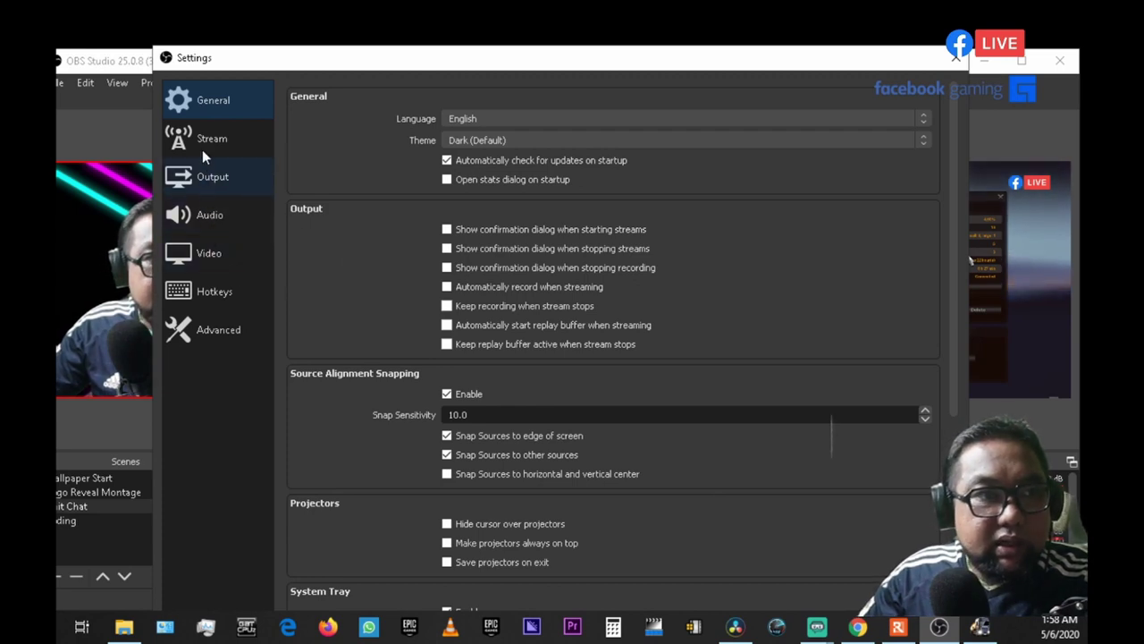
{"action": "left_click", "coordinate": [200, 136]}
{"action": "left_click", "coordinate": [505, 101]}
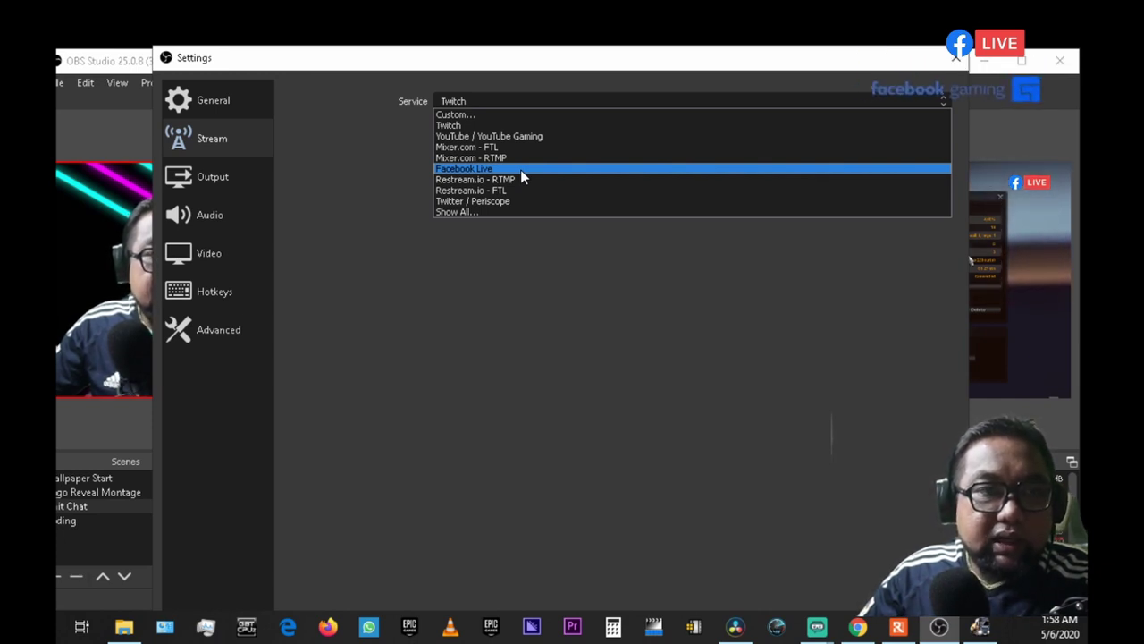
{"action": "left_click", "coordinate": [522, 114]}
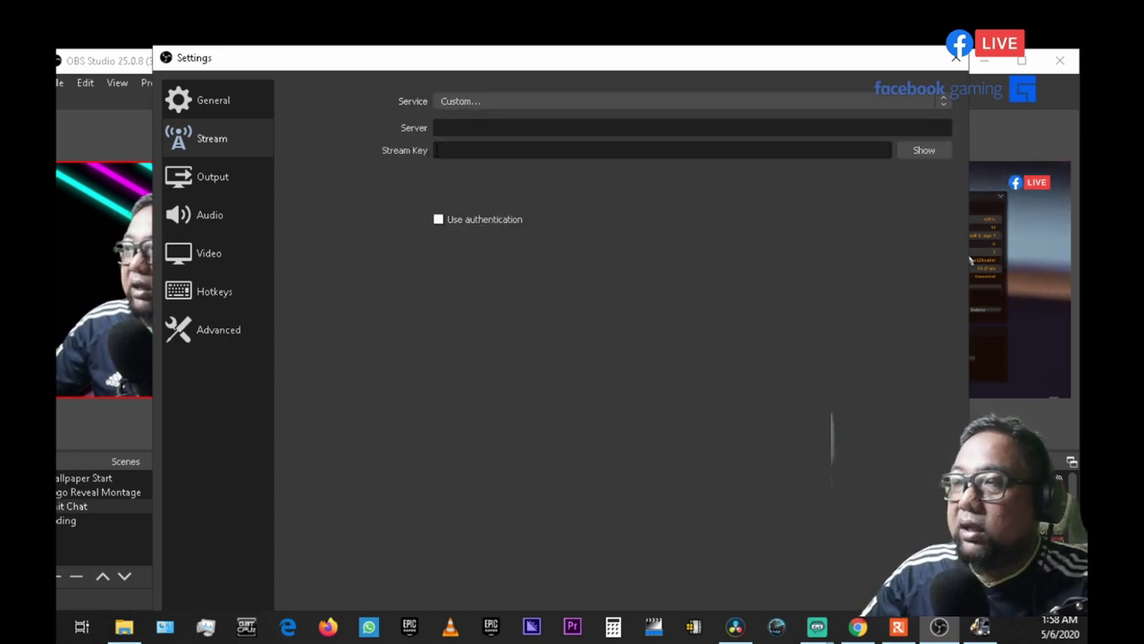
Switch to Chrome, search for "facebook live stream" in a new tab, and create a live stream from the Facebook Live Stream page.
{"action": "key", "text": "alt+Tab"}
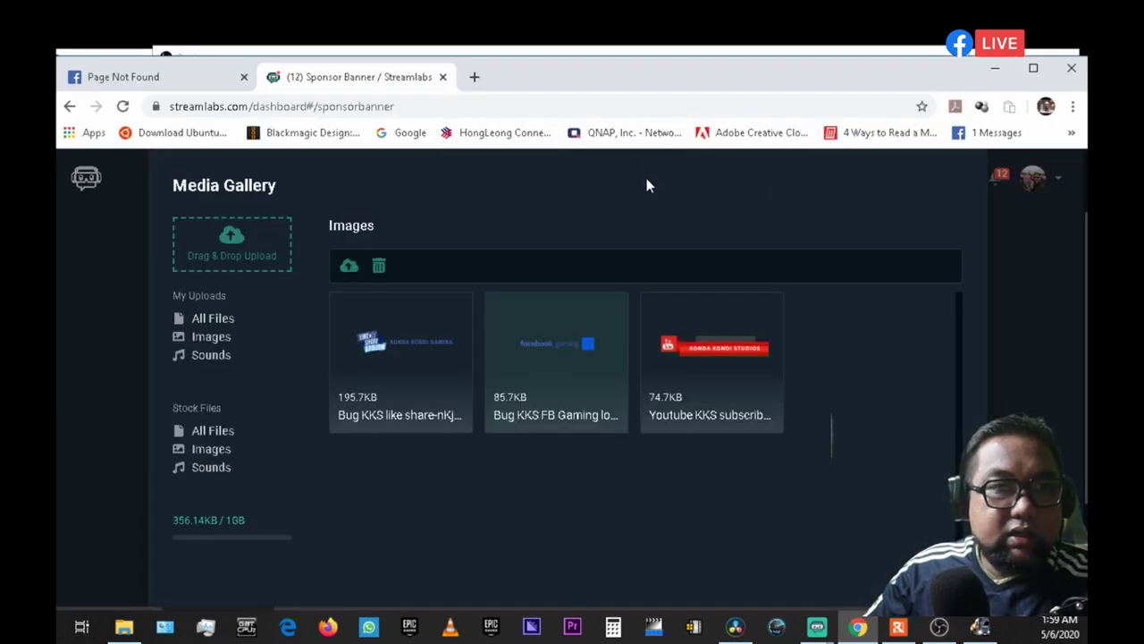
{"action": "left_click", "coordinate": [474, 79]}
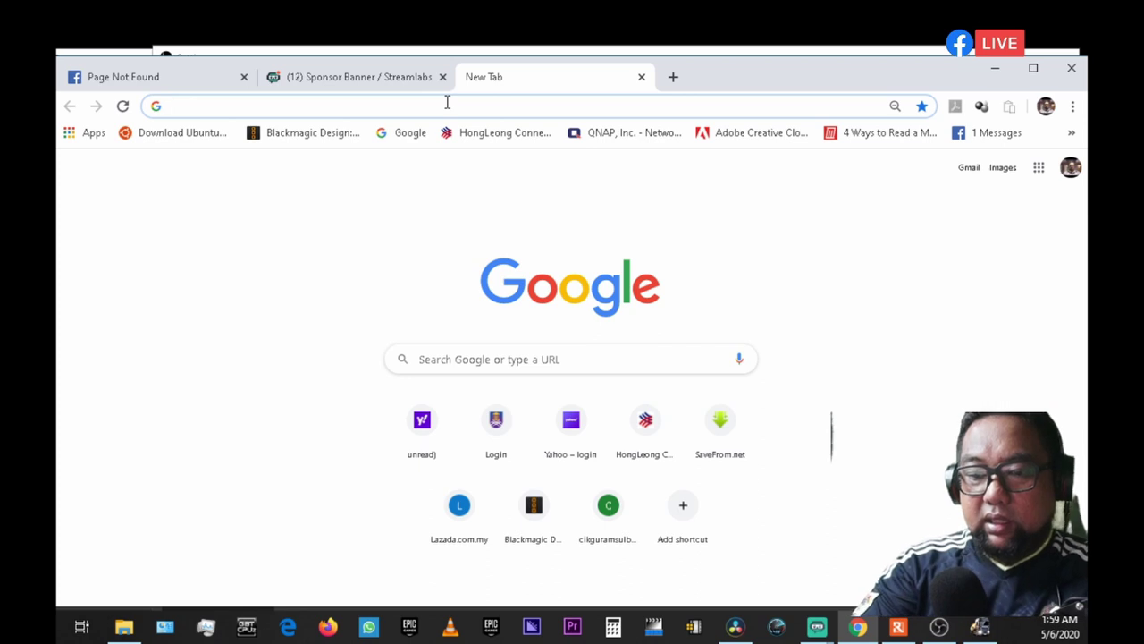
{"action": "type", "text": "faceboo"}
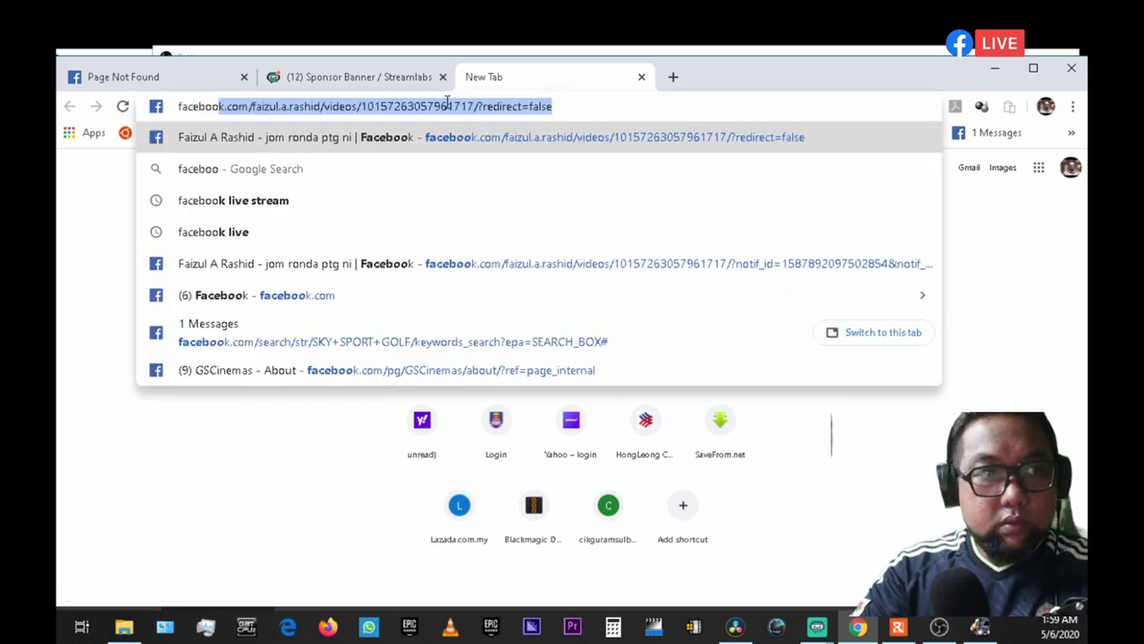
{"action": "type", "text": "k live"}
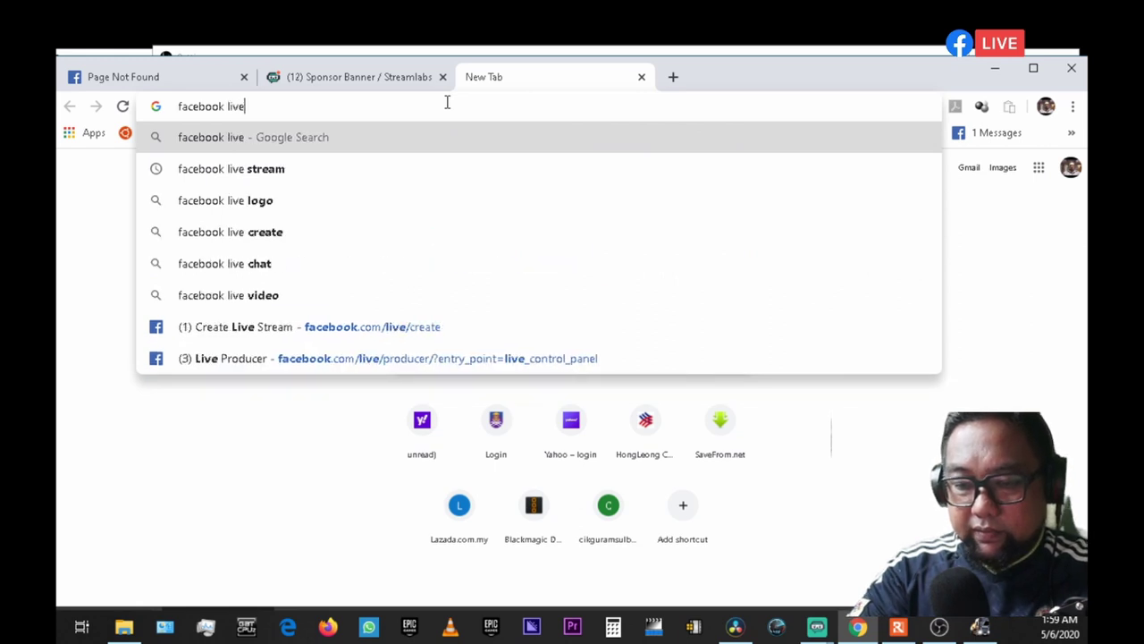
{"action": "type", "text": " stream"}
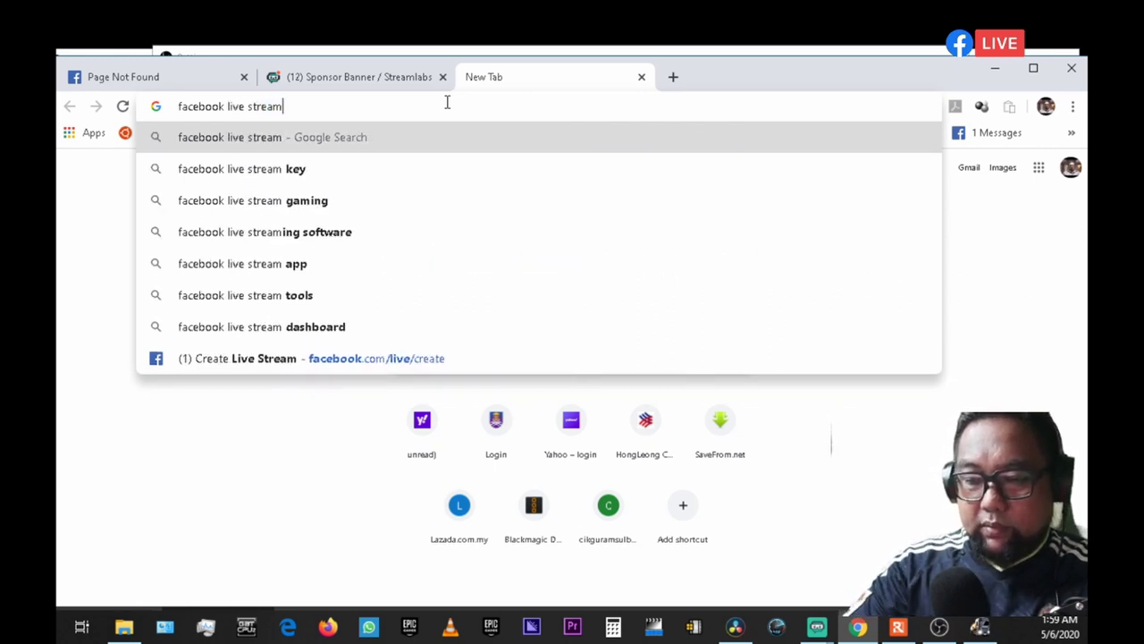
{"action": "key", "text": "Return"}
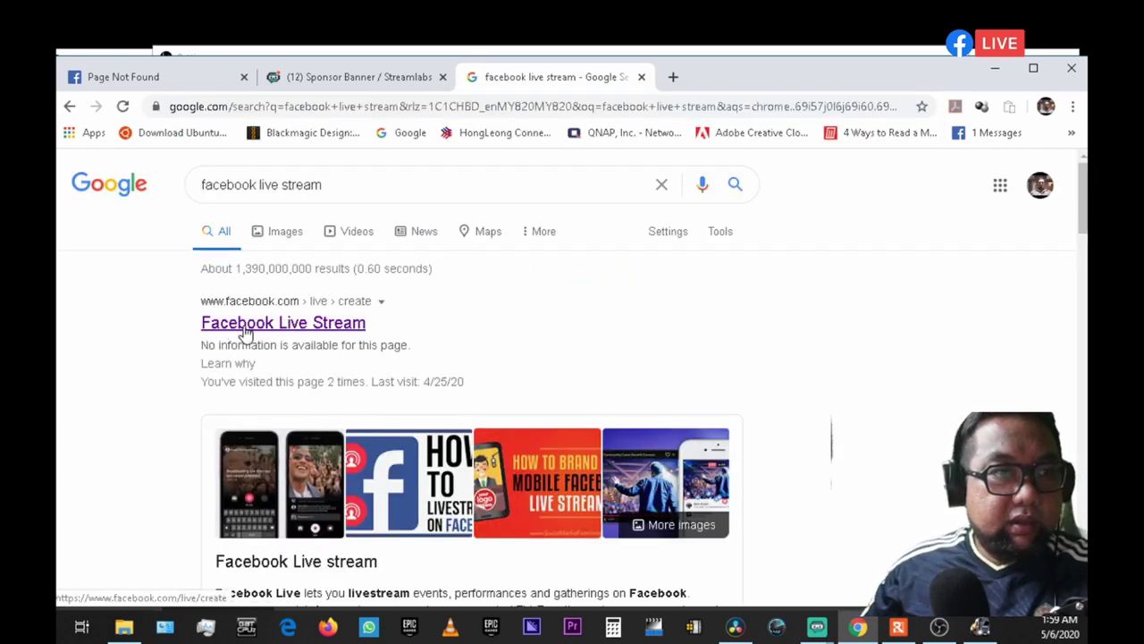
{"action": "left_click", "coordinate": [246, 333]}
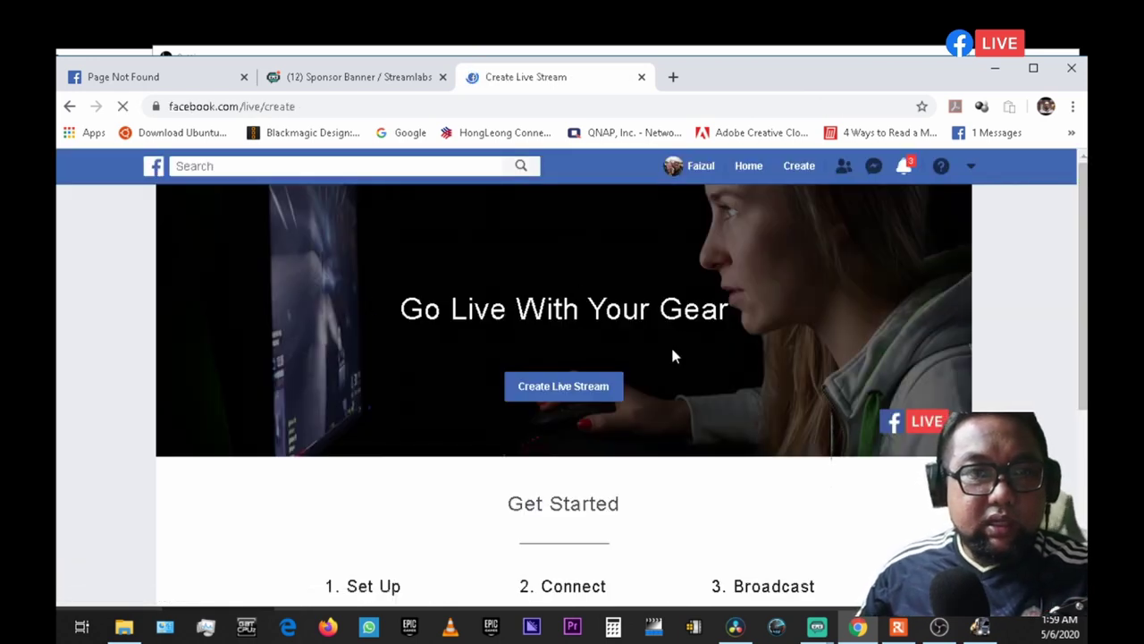
{"action": "left_click", "coordinate": [592, 389]}
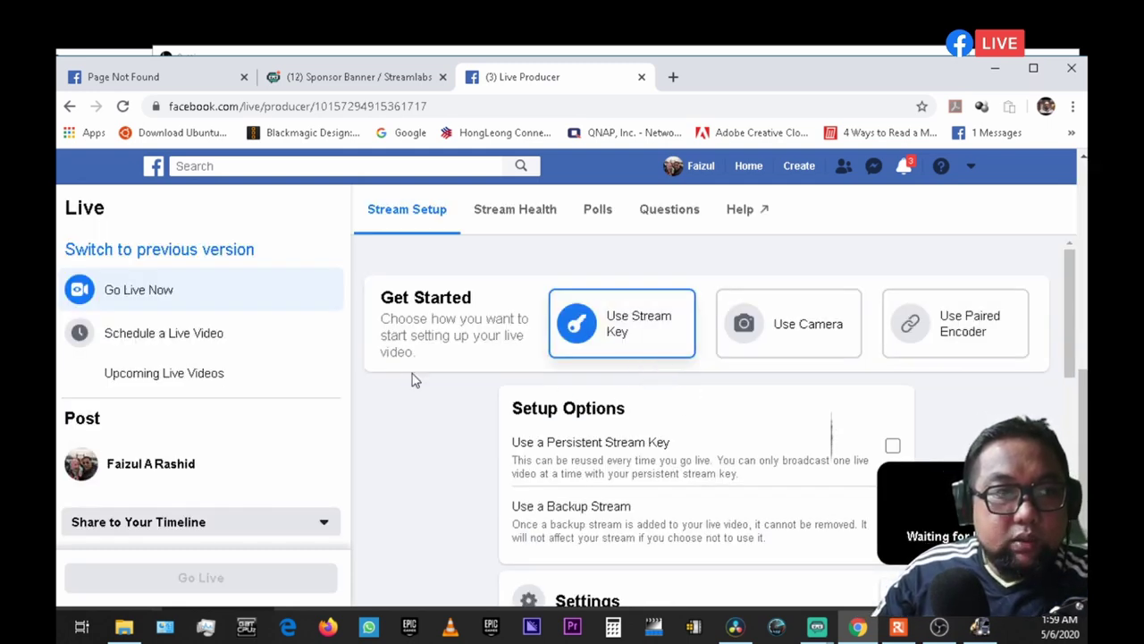
Copy the Server URL rtmps://live-api-s.facebook.com:443/rtmp/ from Facebook's Live Stream Setup into the Server setting in OBS Studio.
{"action": "scroll", "coordinate": [460, 419], "scroll_direction": "down", "scroll_amount": 6}
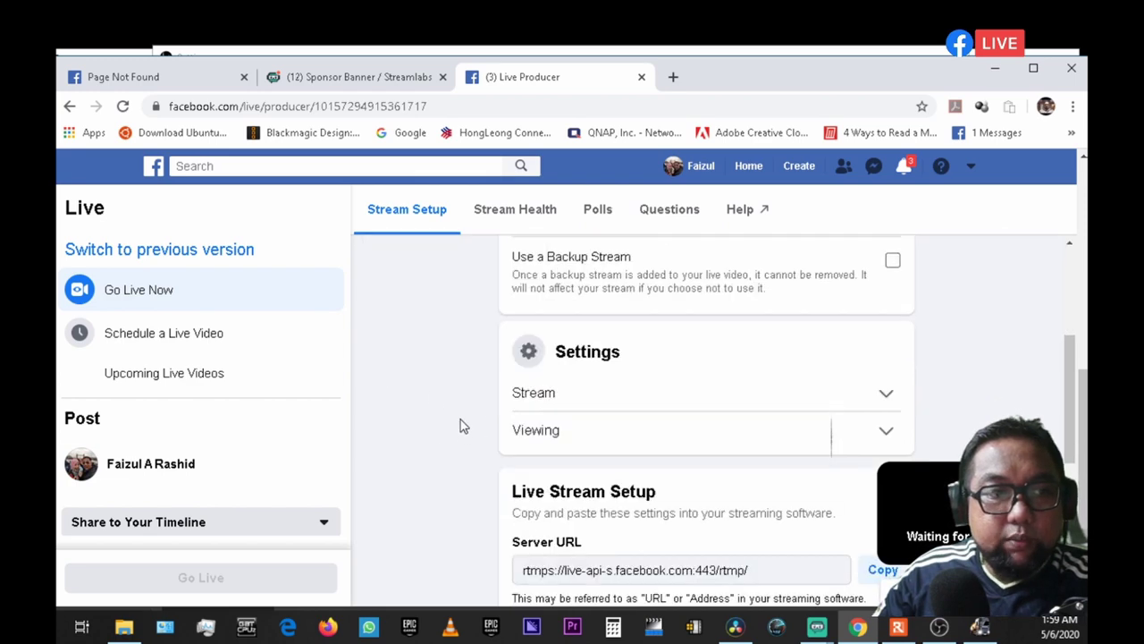
{"action": "scroll", "coordinate": [461, 419], "scroll_direction": "up", "scroll_amount": 1}
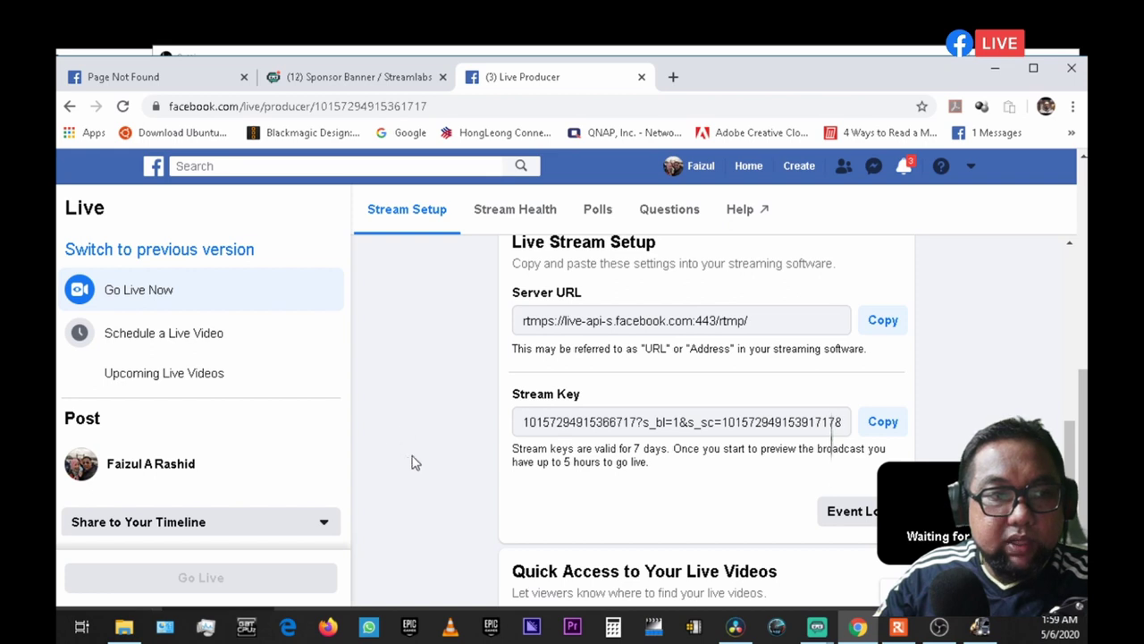
{"action": "left_click", "coordinate": [776, 323]}
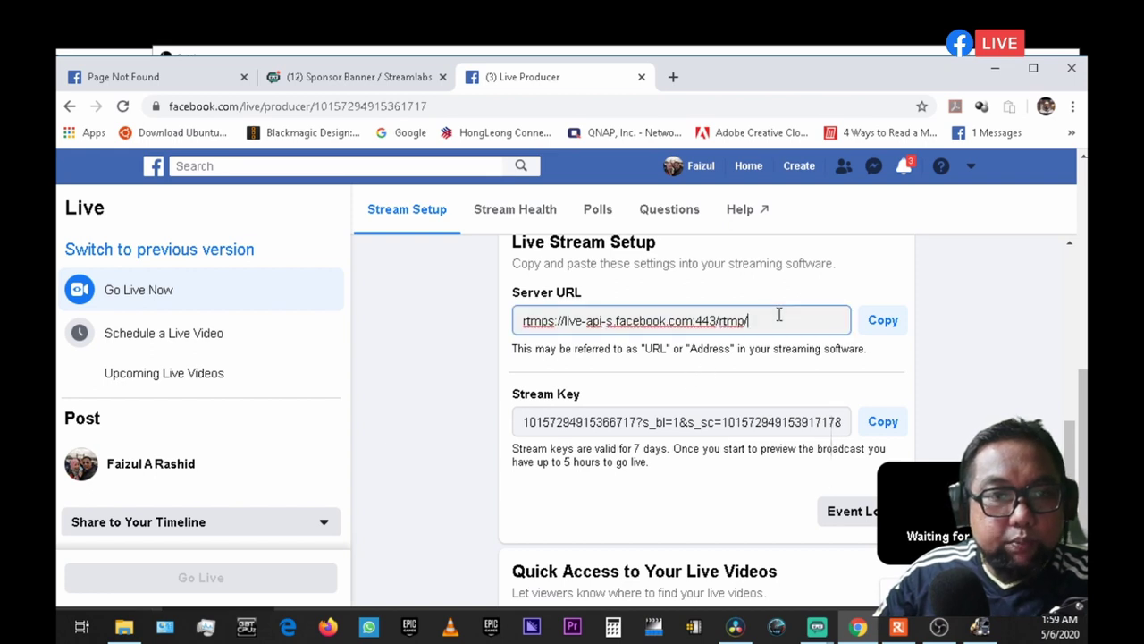
{"action": "left_click_drag", "start_coordinate": [779, 315], "coordinate": [511, 324]}
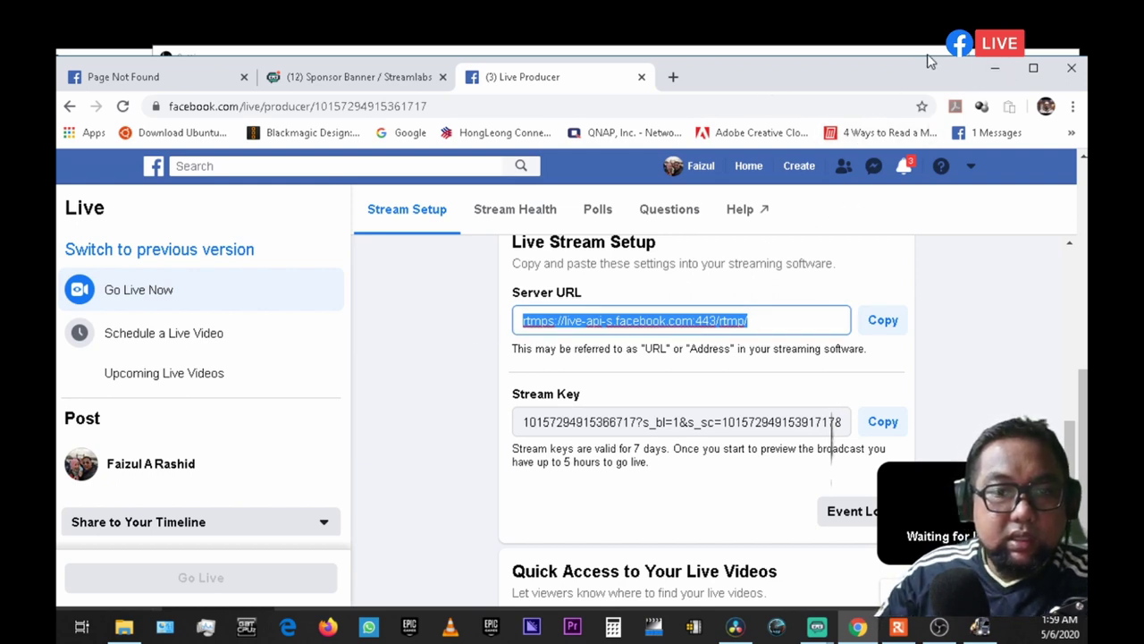
{"action": "left_click", "coordinate": [939, 627]}
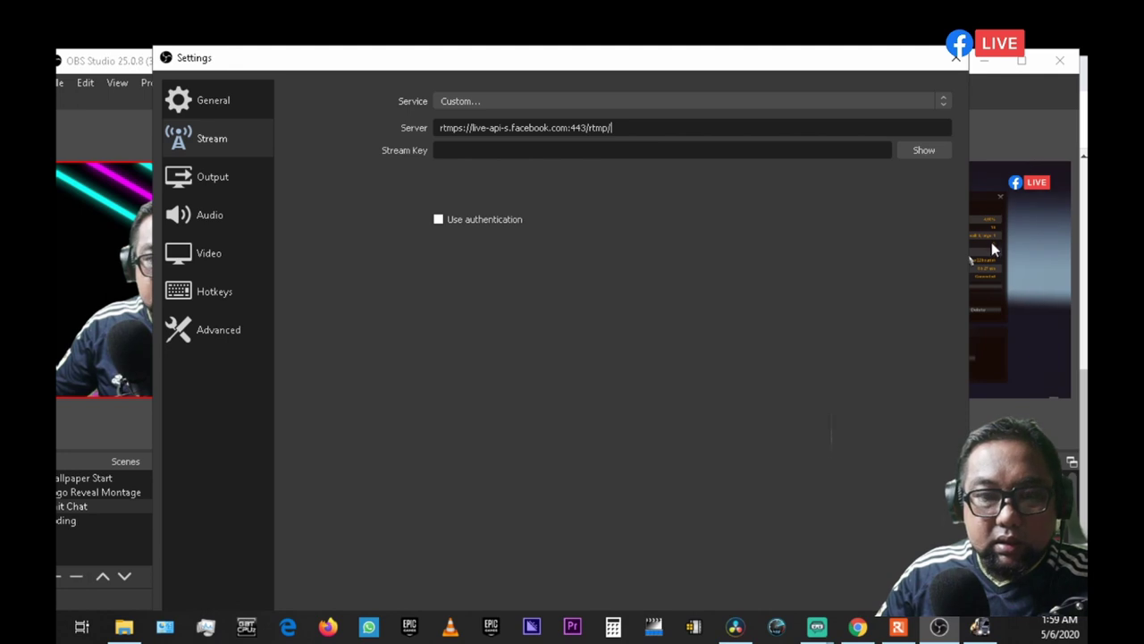
Copy the stream key from Facebook's Live Stream Setup into the Stream Key setting in OBS Studio and close the settings.
{"action": "left_click", "coordinate": [856, 628]}
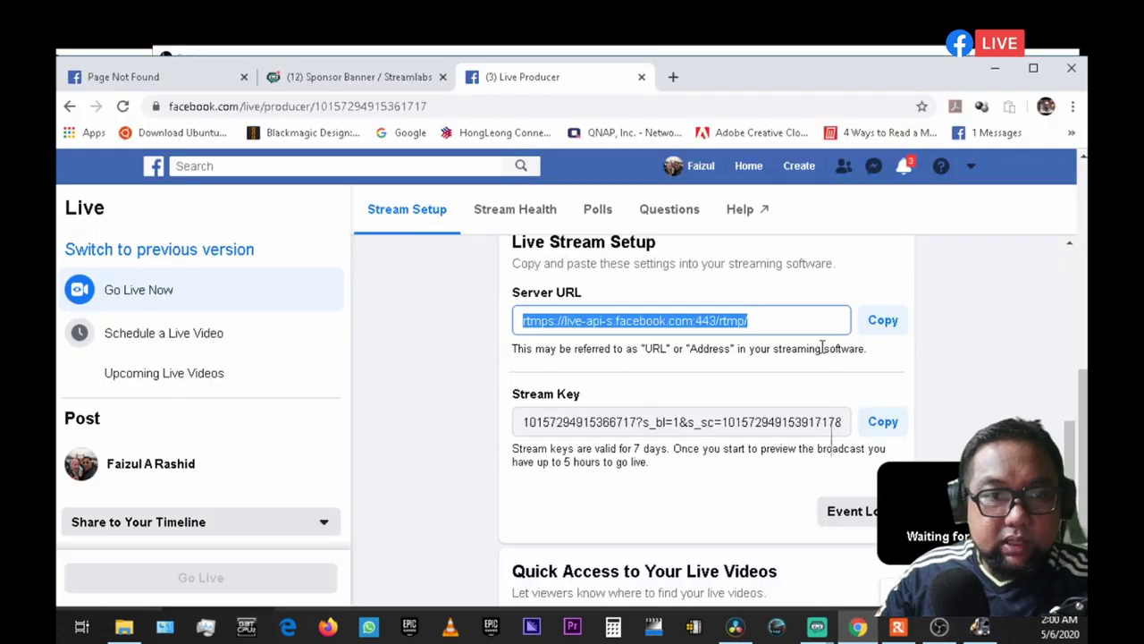
{"action": "left_click", "coordinate": [883, 425]}
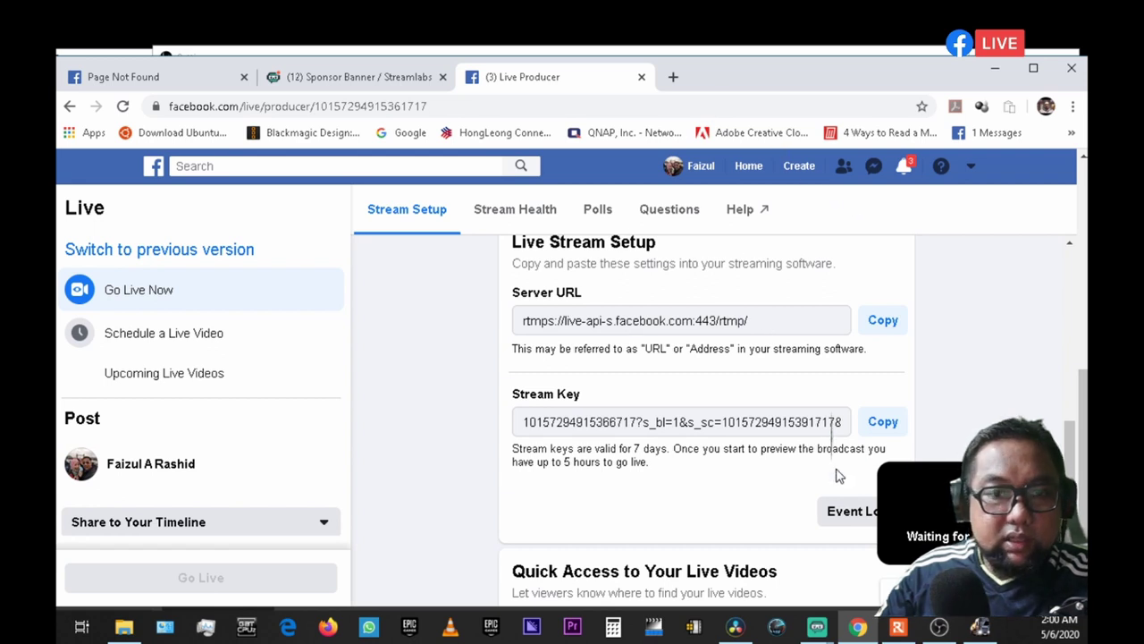
{"action": "left_click", "coordinate": [940, 628]}
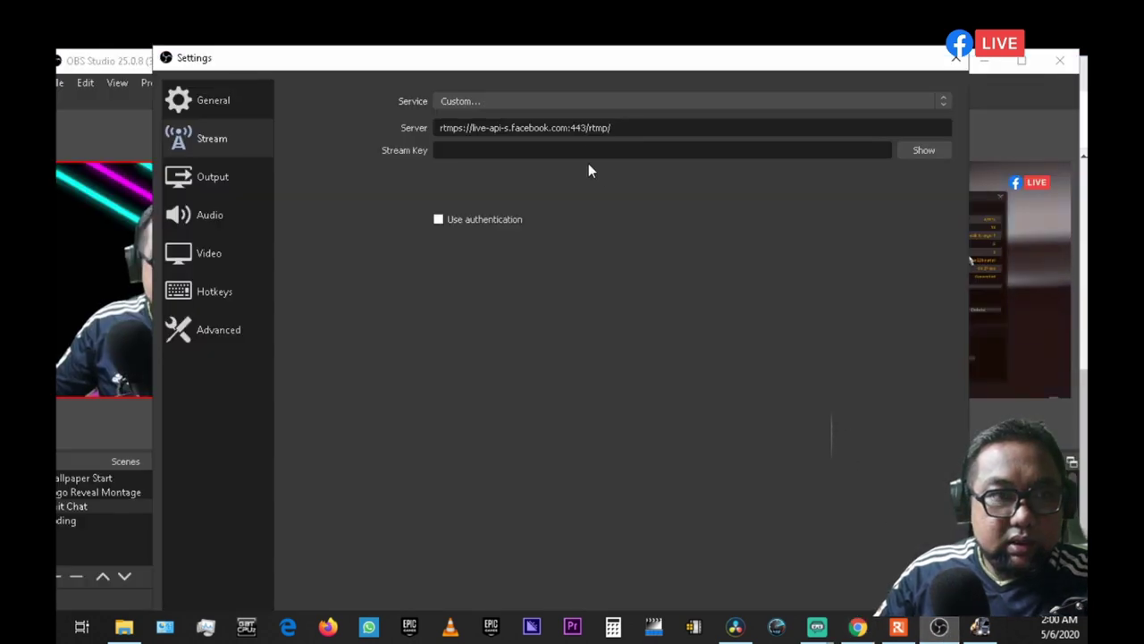
{"action": "key", "text": "ctrl+v"}
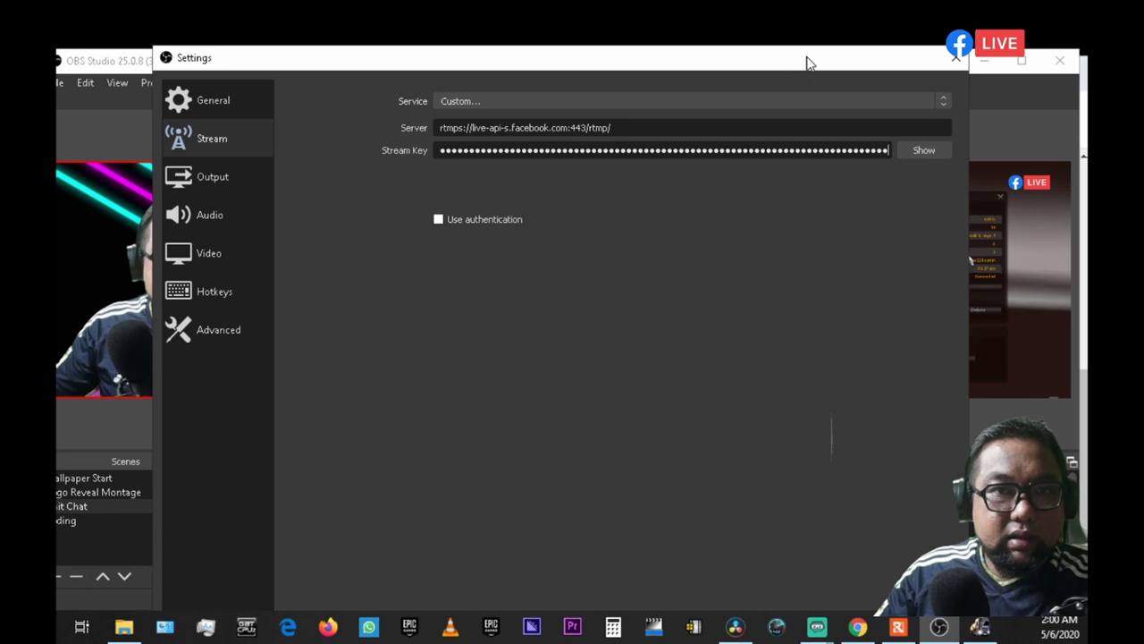
{"action": "left_click", "coordinate": [955, 57]}
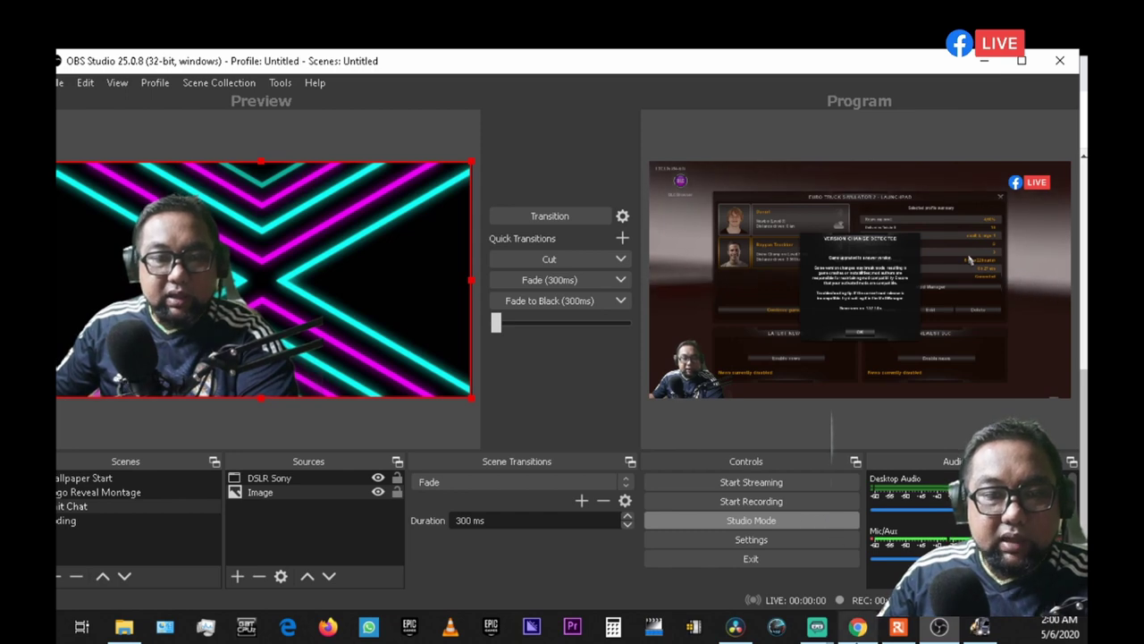
Switch back to Chrome and change where the Facebook live video is shared, replacing Share to Your Timeline with another destination.
{"action": "left_click", "coordinate": [856, 631]}
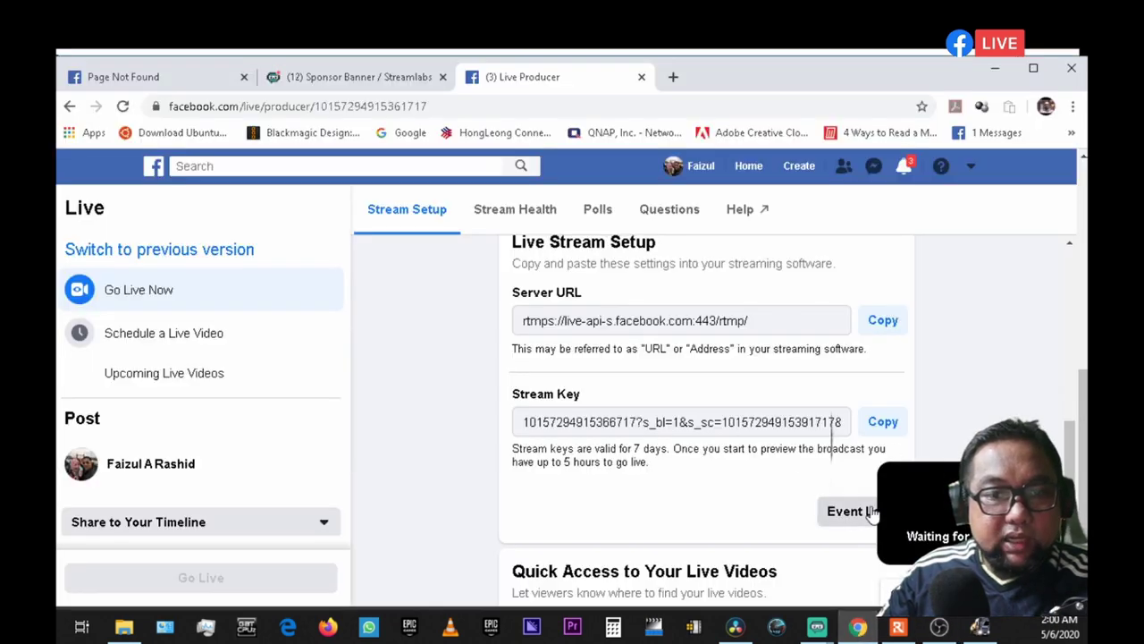
{"action": "scroll", "coordinate": [340, 366], "scroll_direction": "down", "scroll_amount": 3}
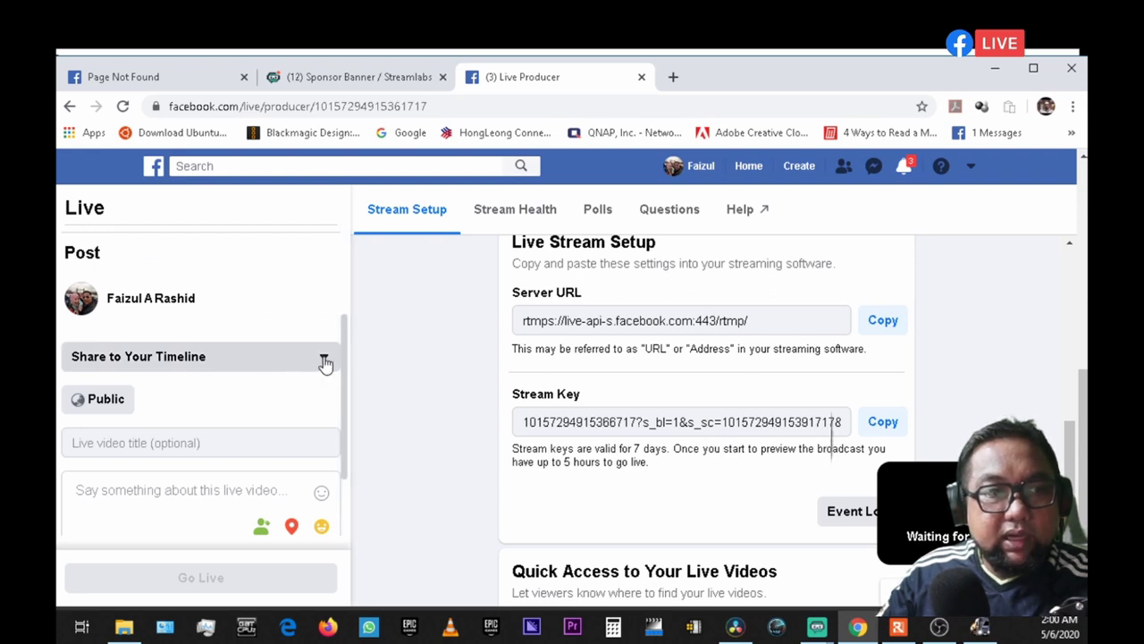
{"action": "left_click", "coordinate": [323, 359]}
{"action": "left_click", "coordinate": [231, 432]}
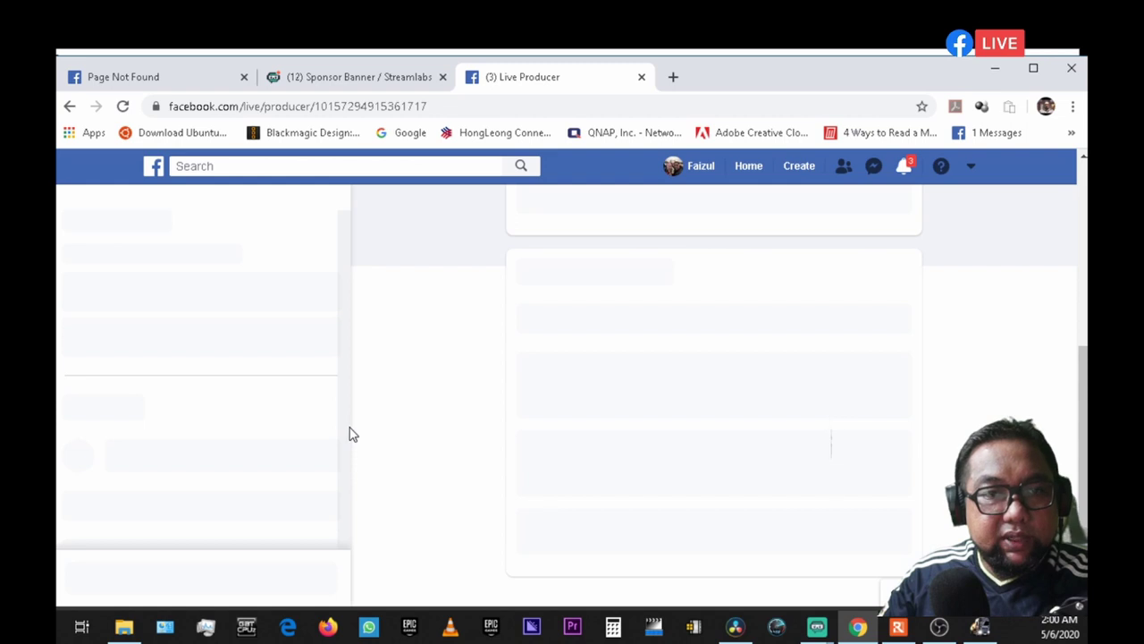